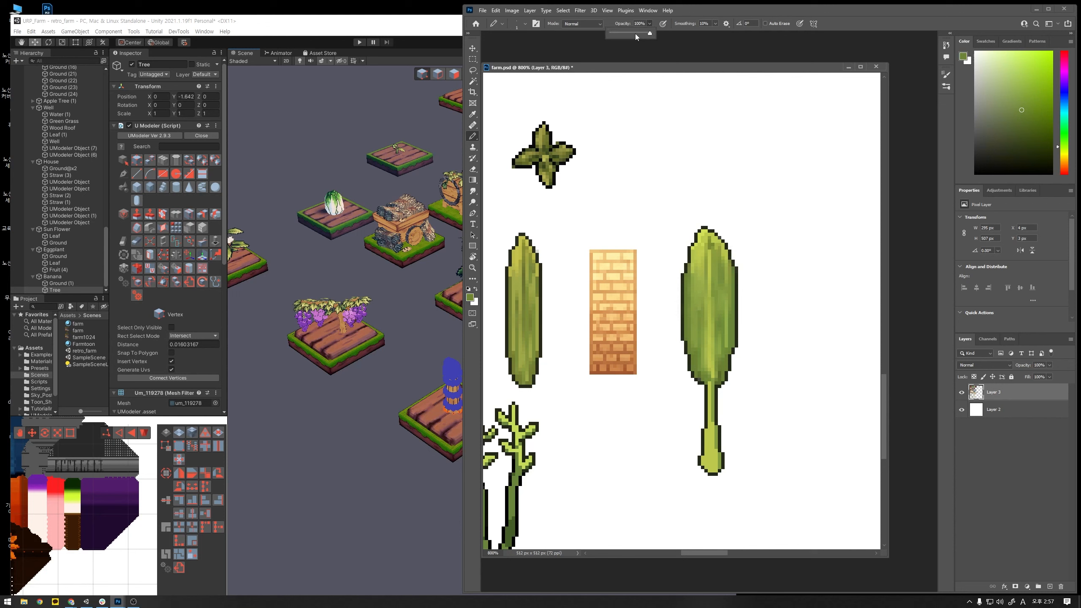
- Lower the Pencil's opacity and shade the large leaf's stem with sampled greens, from the blade junction to the bulbous end
drag(635, 34, 625, 34)
alt+click(711, 378)
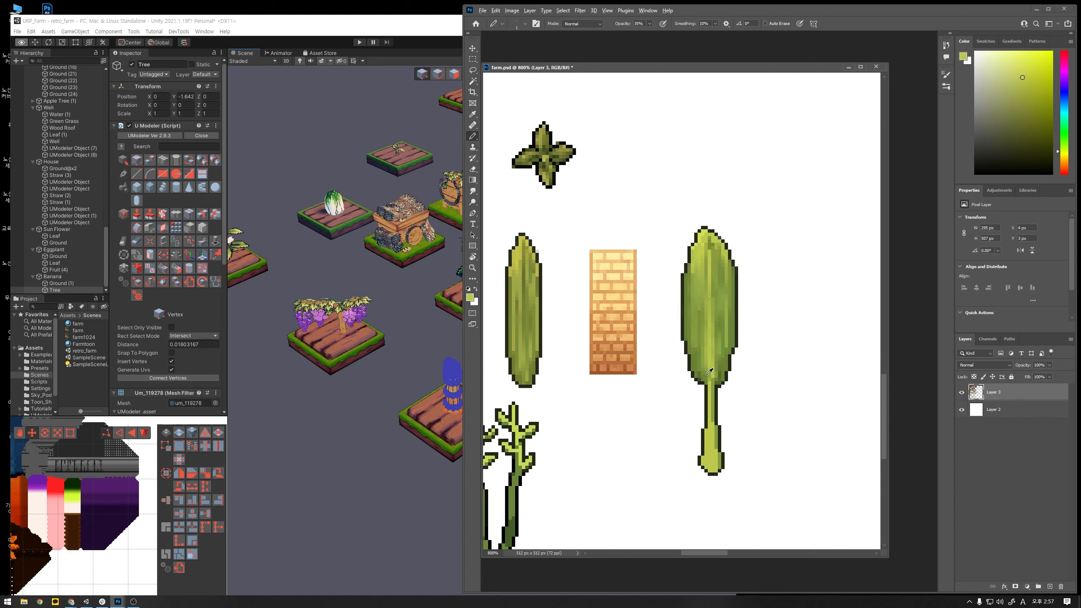
alt+click(710, 384)
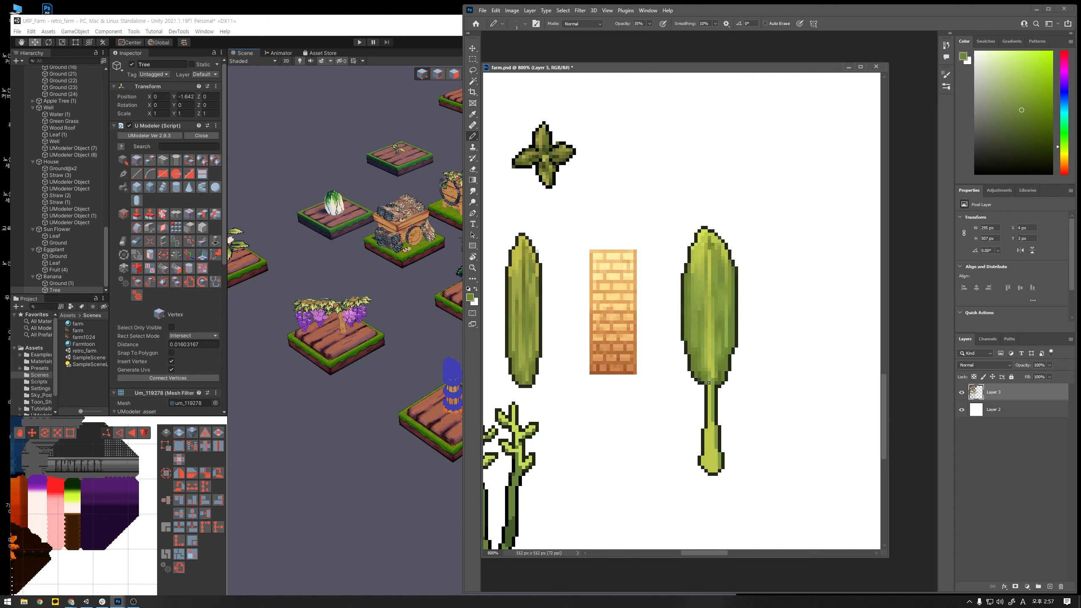
alt+click(713, 465)
alt+click(712, 446)
alt+click(711, 448)
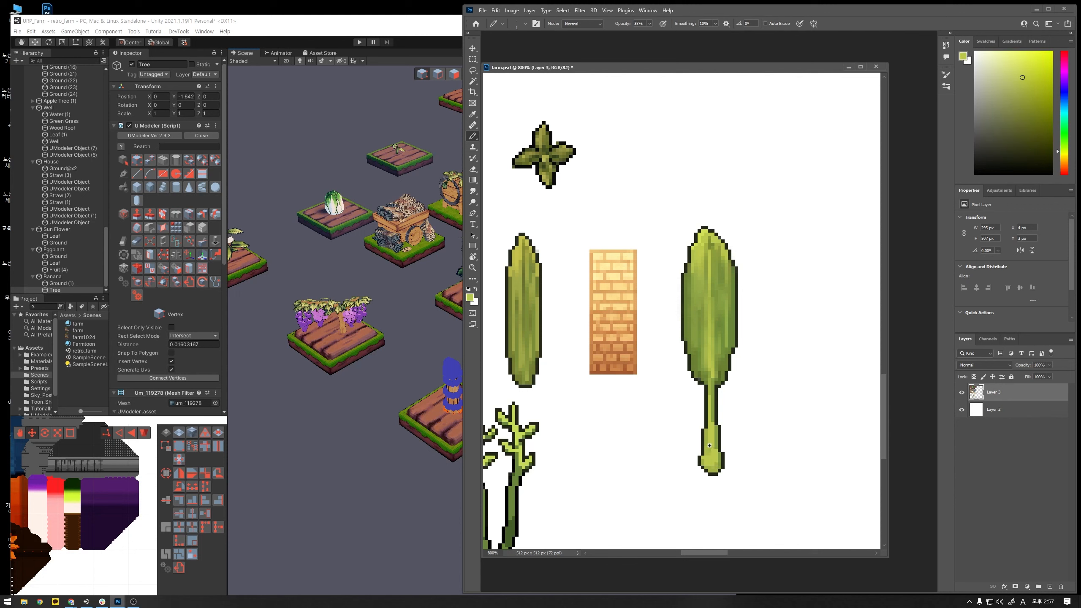
alt+click(706, 452)
alt+click(711, 440)
- Try long vertical shading strokes down the large leaf's blade and undo them
drag(713, 255, 717, 324)
key(ctrl+z)
drag(713, 265, 719, 340)
key(ctrl+z)
- Shade the large leaf's blade with green tones sampled from it, including a stroke along its centre
alt+click(721, 329)
alt+click(721, 371)
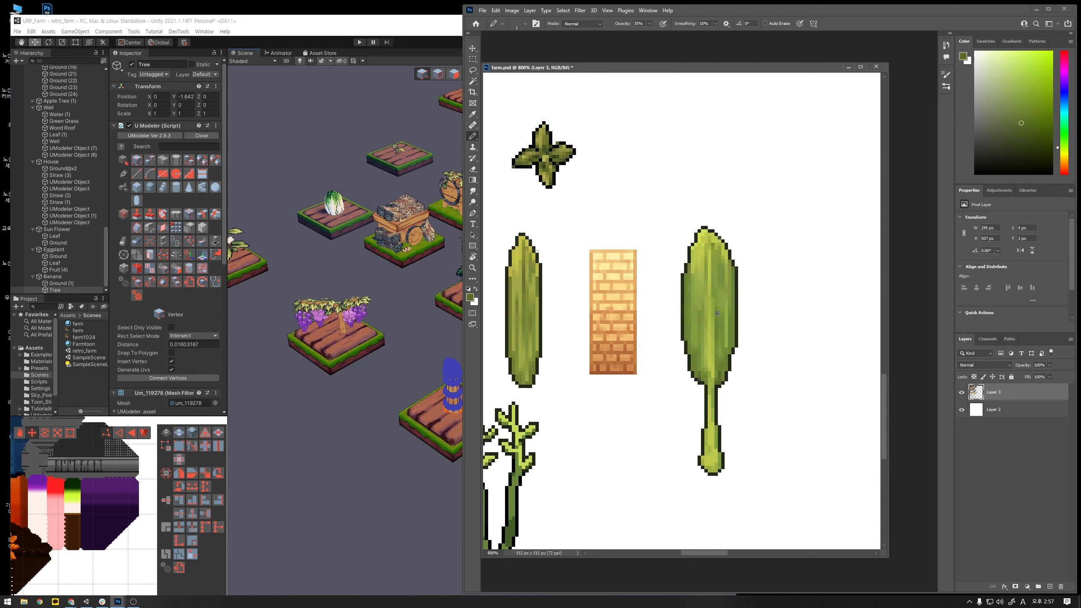
drag(705, 371, 707, 305)
- Save farm.psd and hide the white background on Layer 2
key(ctrl+s)
click(962, 409)
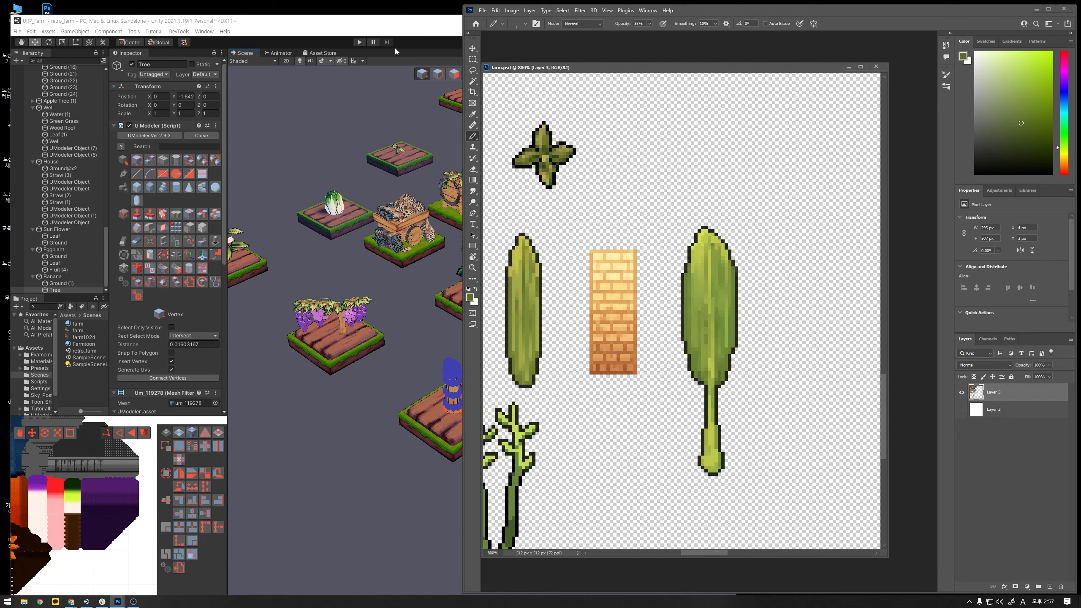
- Switch to Unity and create a new UModeler object with a rectangle about 0.30 by 0.74 beside the banana plot
click(416, 37)
scroll(517, 326, down, 5)
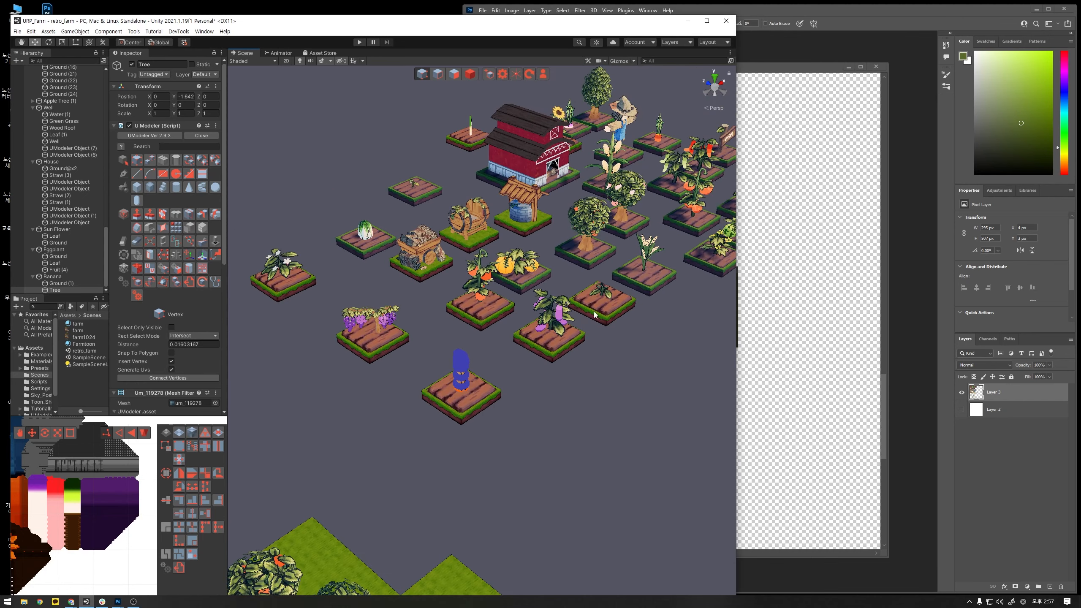
middle_drag(599, 313, 624, 295)
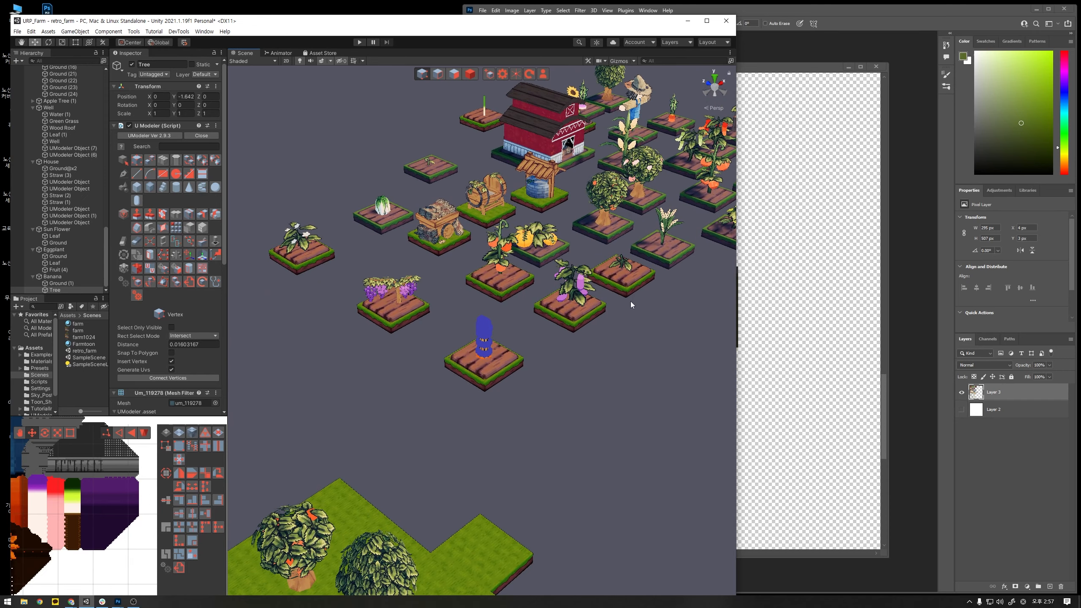
scroll(630, 301, up, 8)
scroll(598, 360, down, 6)
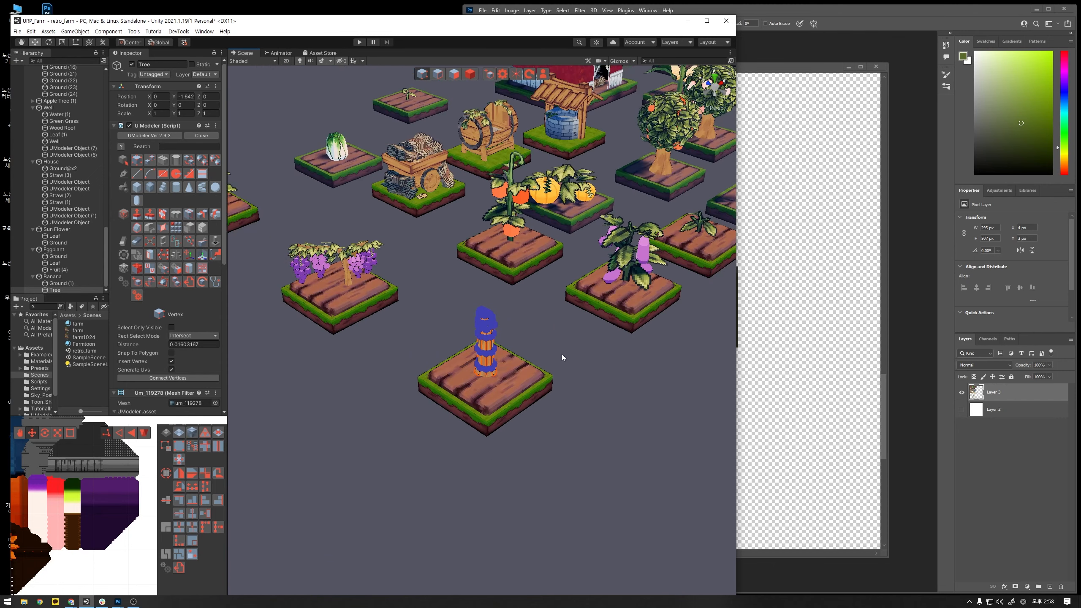
mouse_move(299, 351)
alt+mouse_down()
mouse_move(574, 374)
mouse_move(540, 401)
mouse_move(574, 366)
mouse_move(503, 398)
mouse_move(292, 339)
alt+mouse_up()
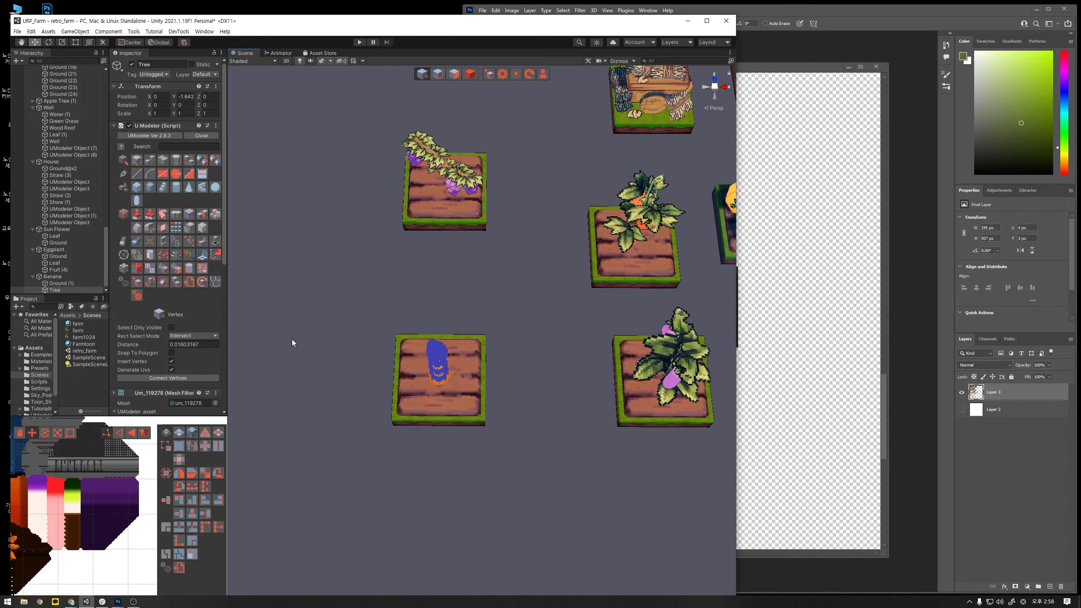
click(491, 76)
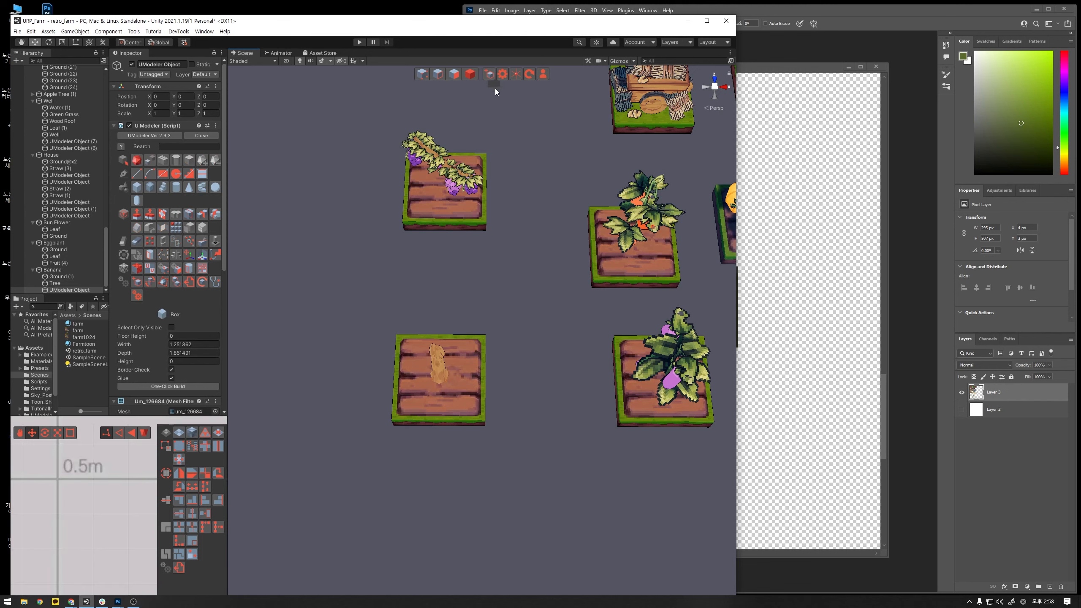
click(164, 176)
drag(506, 364, 533, 428)
key(Return)
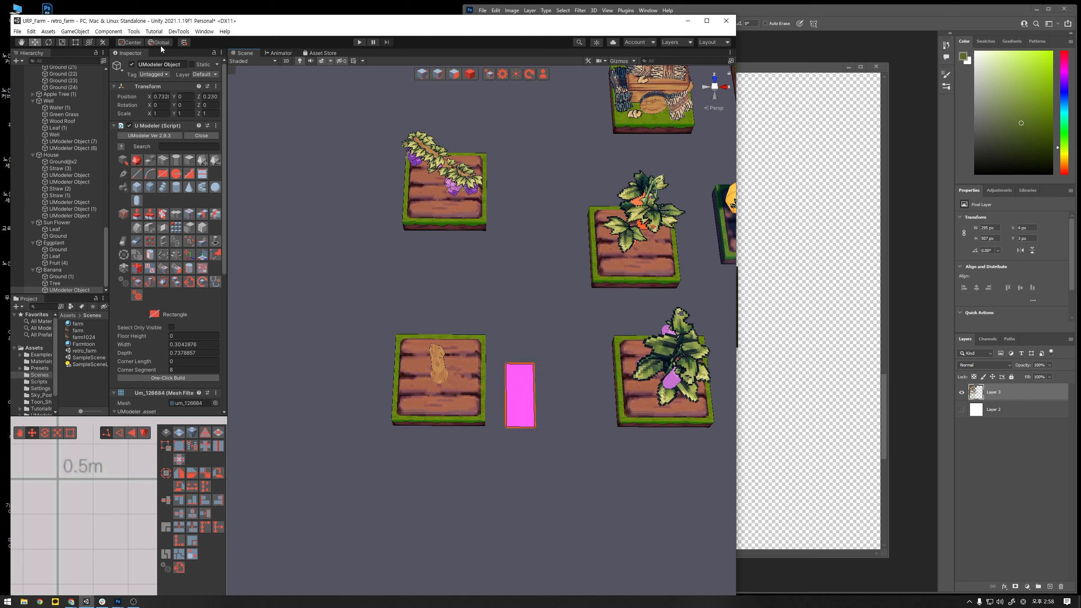
- Upgrade the project materials to UniversalRP materials
click(32, 31)
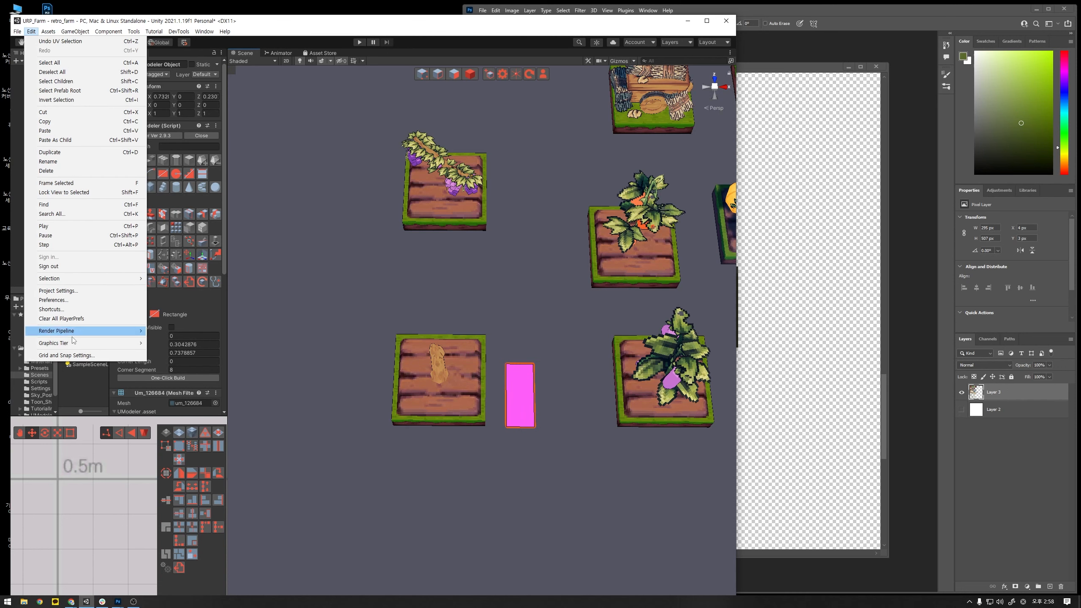
mouse_move(76, 332)
mouse_move(224, 348)
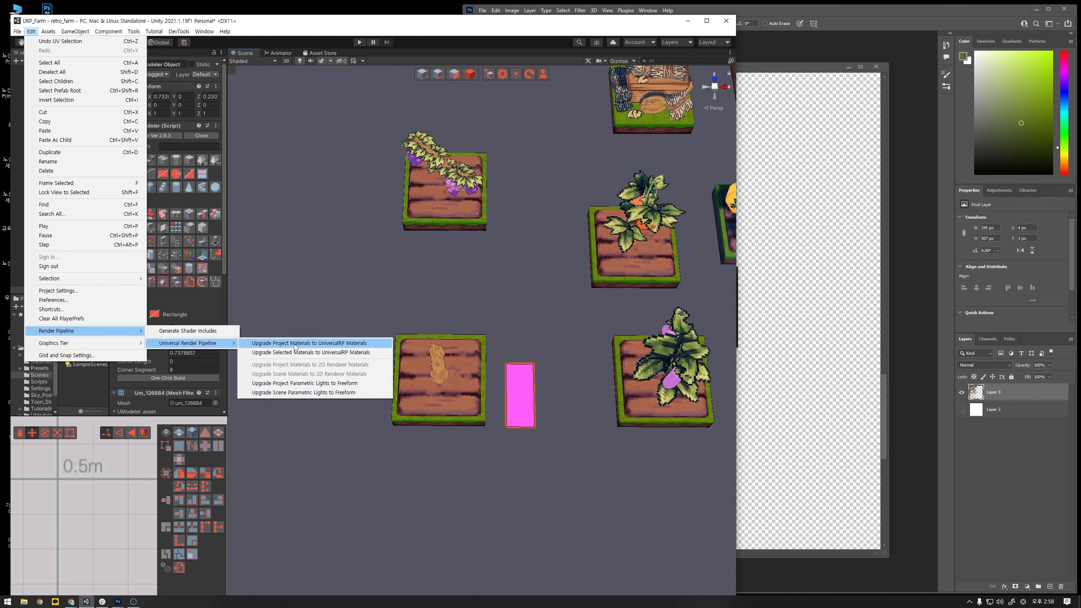
click(289, 345)
click(397, 335)
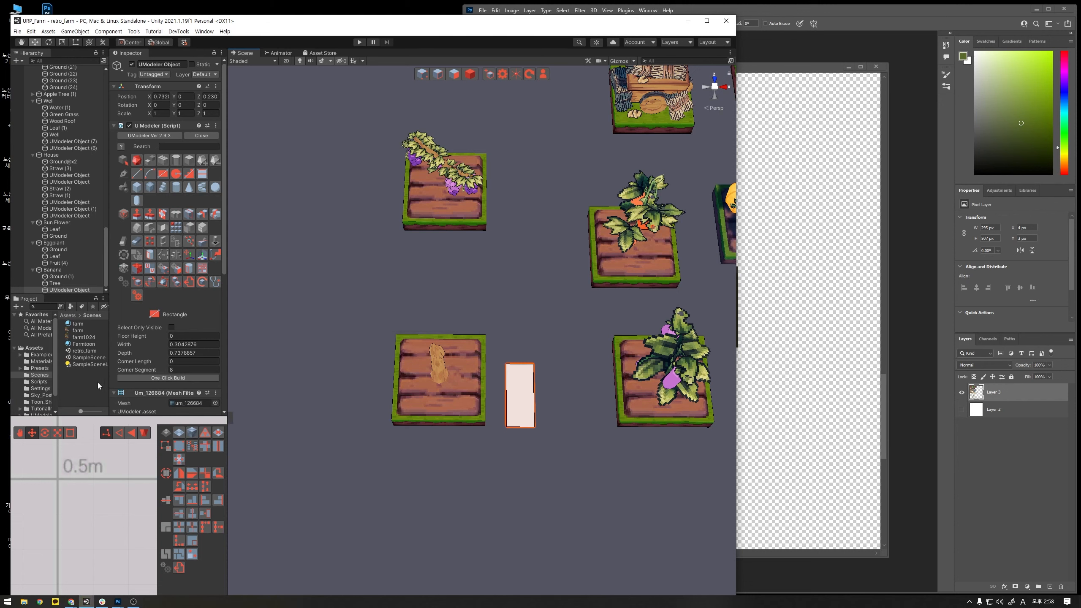
- Select the new rectangle's polygon and unwrap its UVs with Plane Unwrap
scroll(123, 473, down, 5)
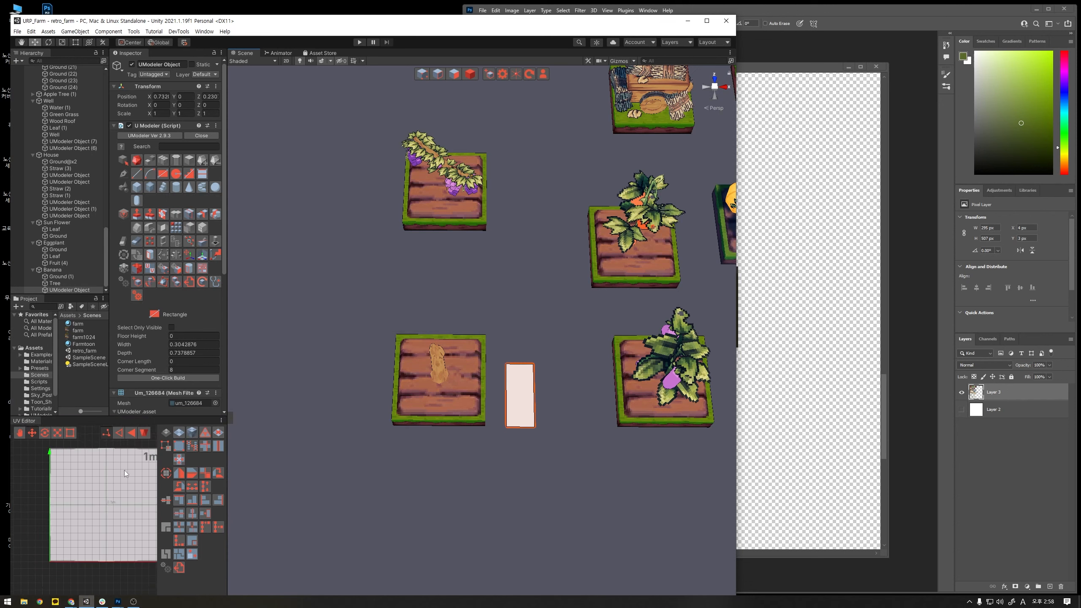
click(470, 74)
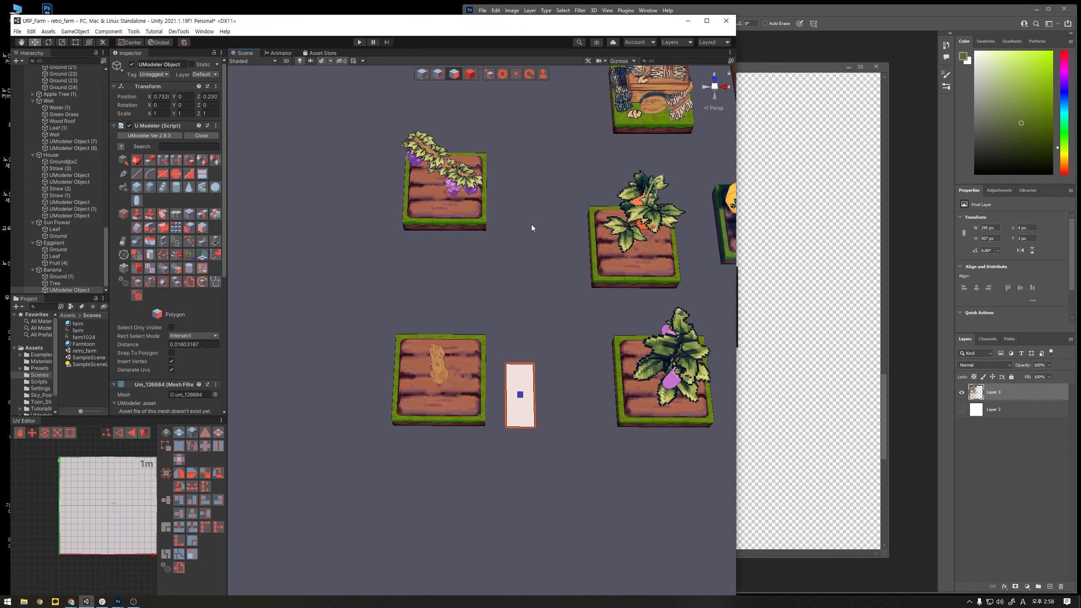
drag(559, 321, 512, 453)
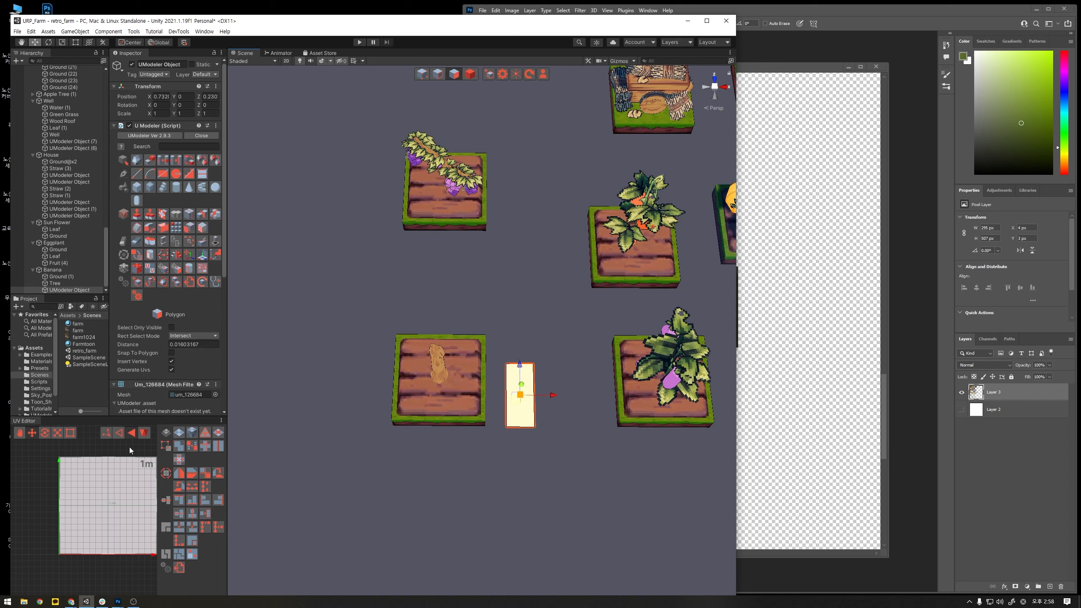
click(178, 433)
click(110, 593)
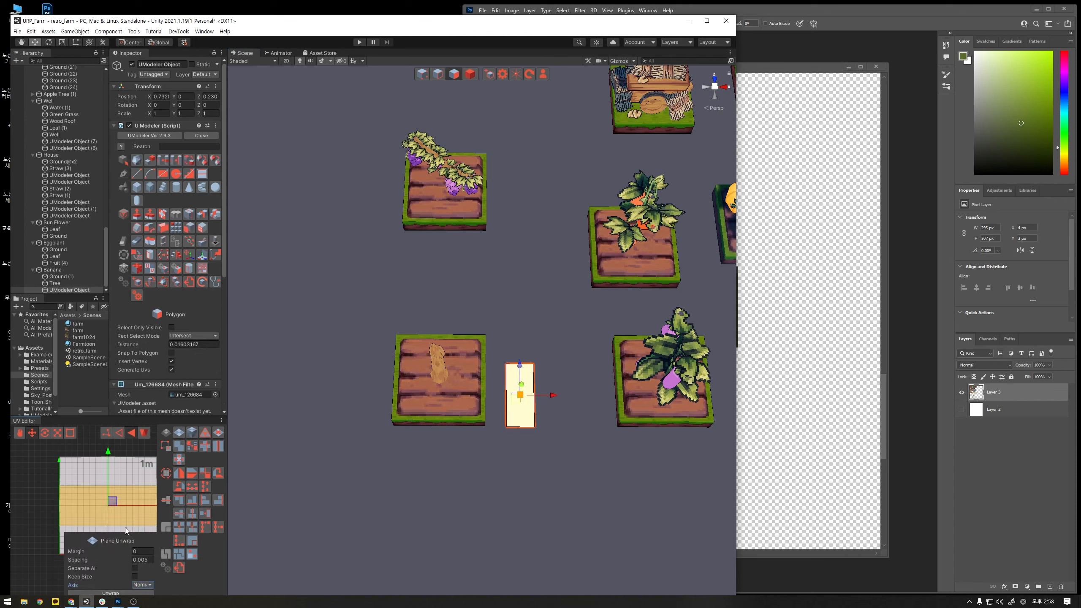
scroll(122, 488, down, 1)
scroll(127, 487, down, 1)
middle_drag(136, 485, 120, 468)
- Apply the farm texture to the rectangle and rotate its UV island so that it stands upright
click(303, 383)
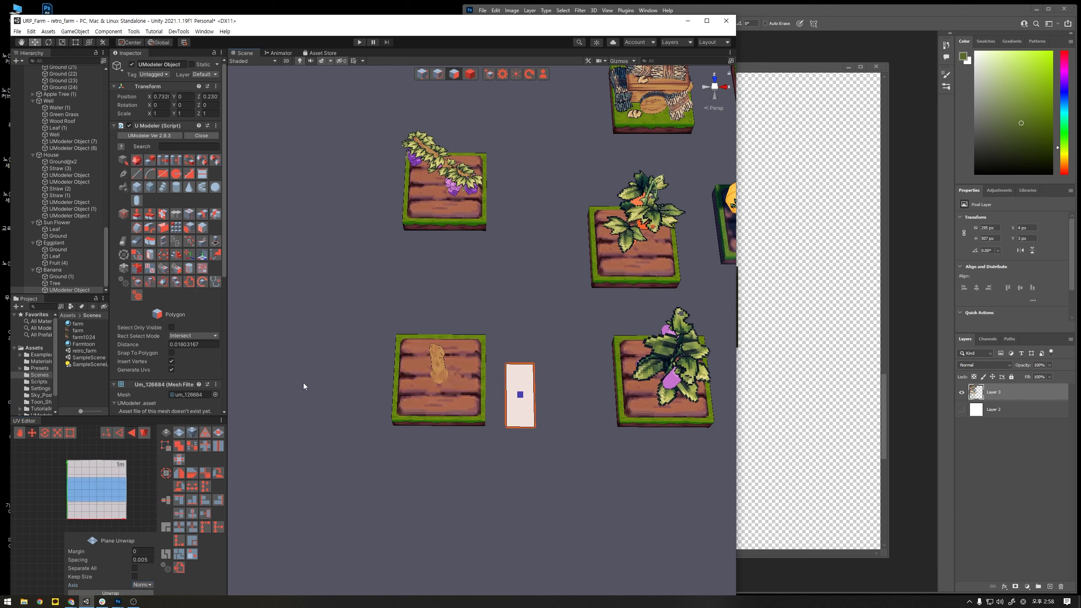
drag(78, 330, 516, 391)
click(107, 493)
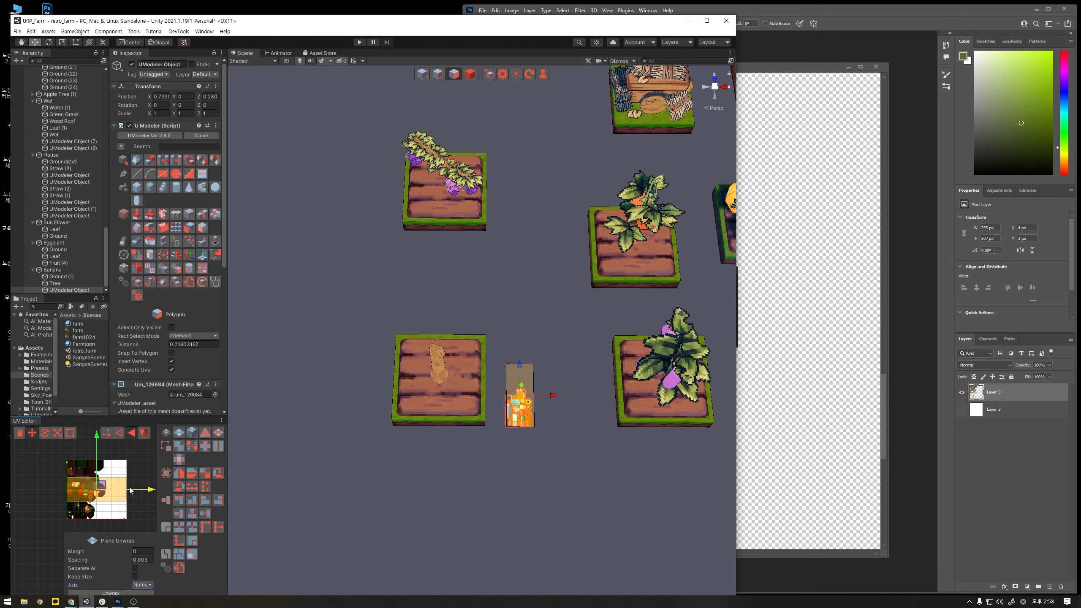
key(e)
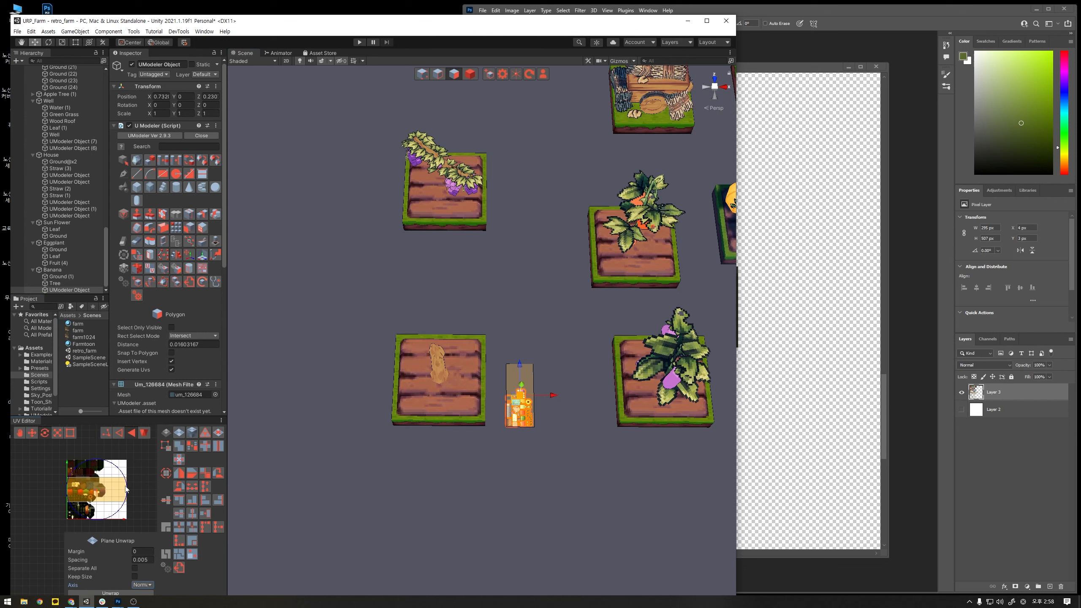
click(215, 474)
- Scale the rectangle's UV island down and move it onto the large leaf in the farm texture
scroll(116, 488, up, 6)
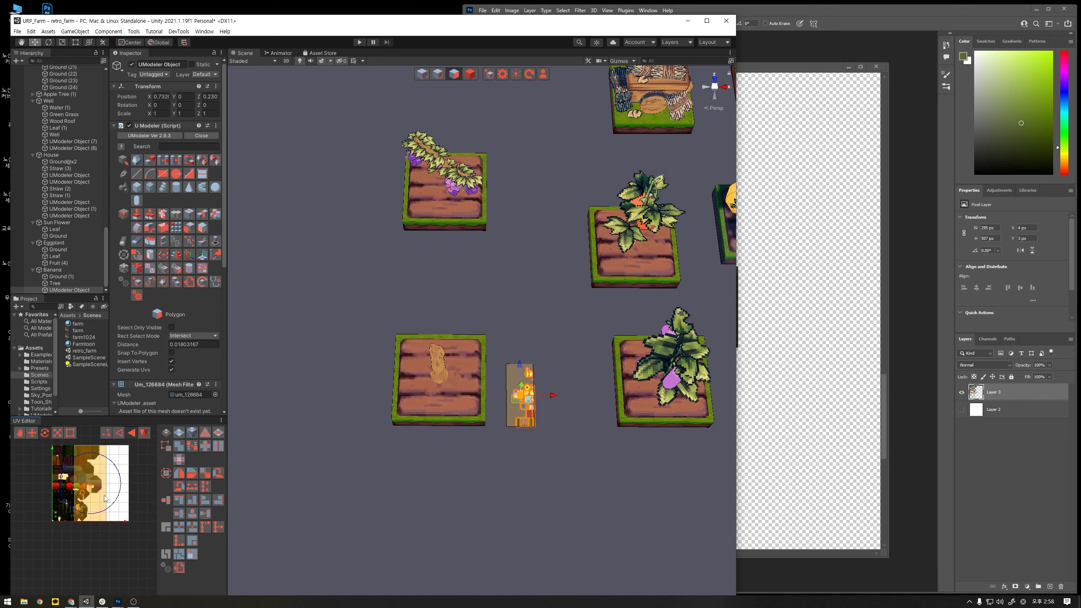
key(r)
scroll(72, 474, up, 1)
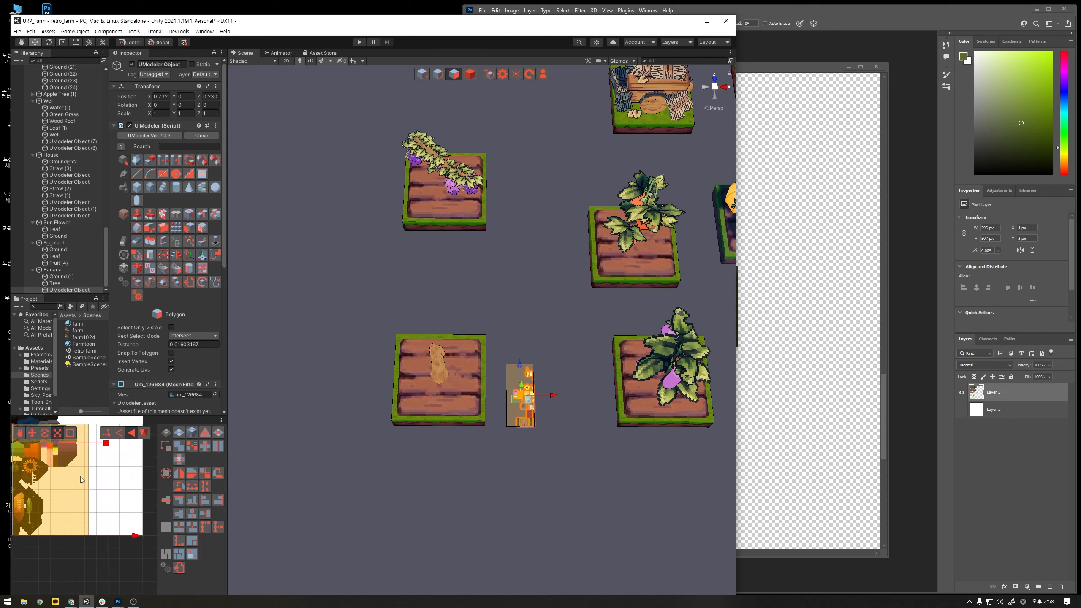
click(108, 491)
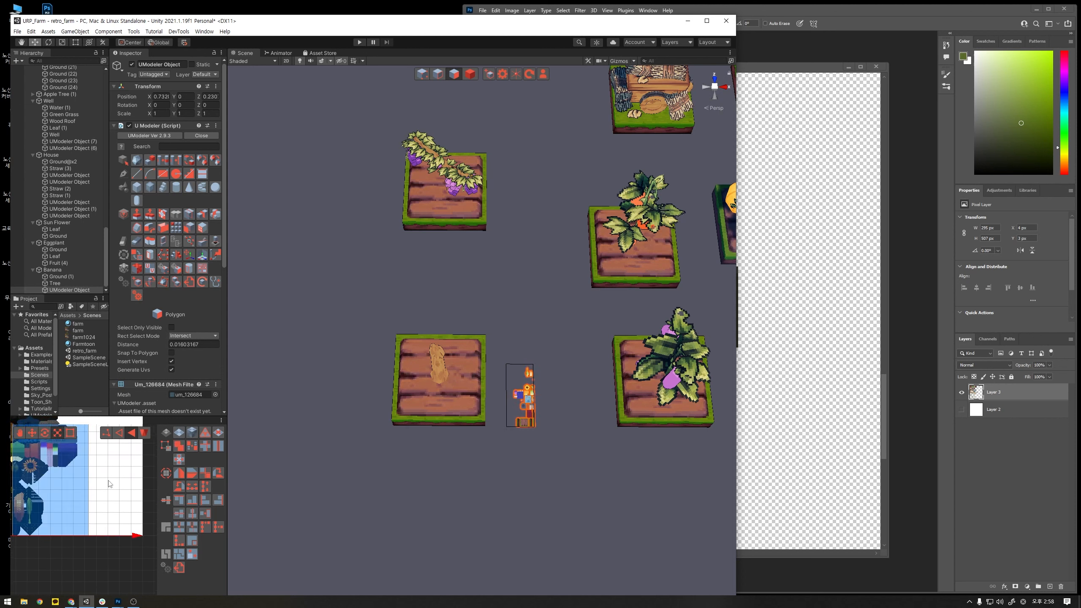
middle_drag(108, 481, 136, 519)
click(89, 503)
drag(86, 483, 61, 517)
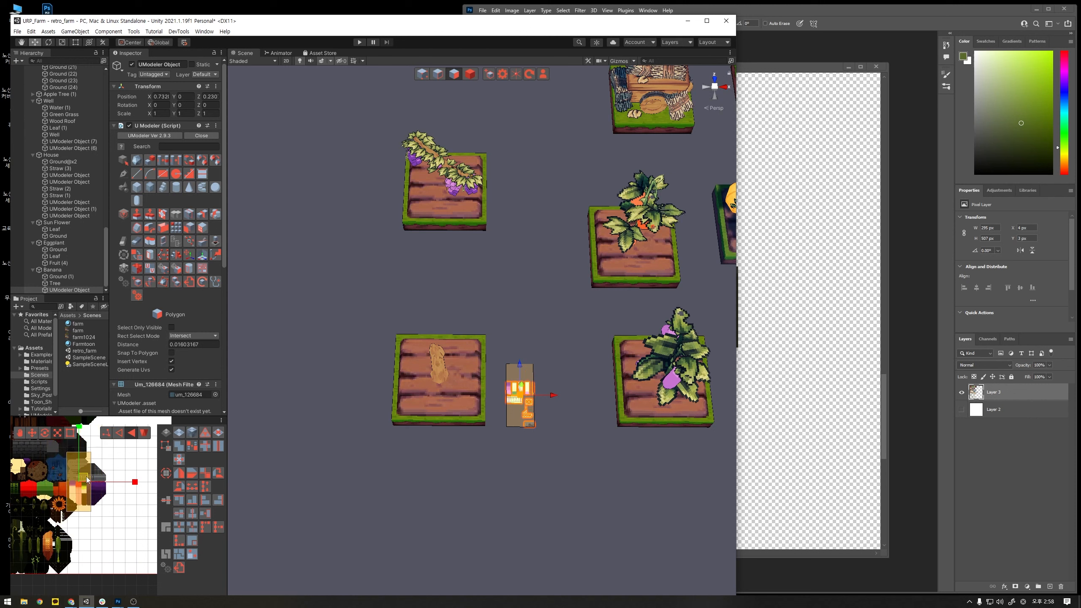
drag(86, 477, 71, 541)
key(w)
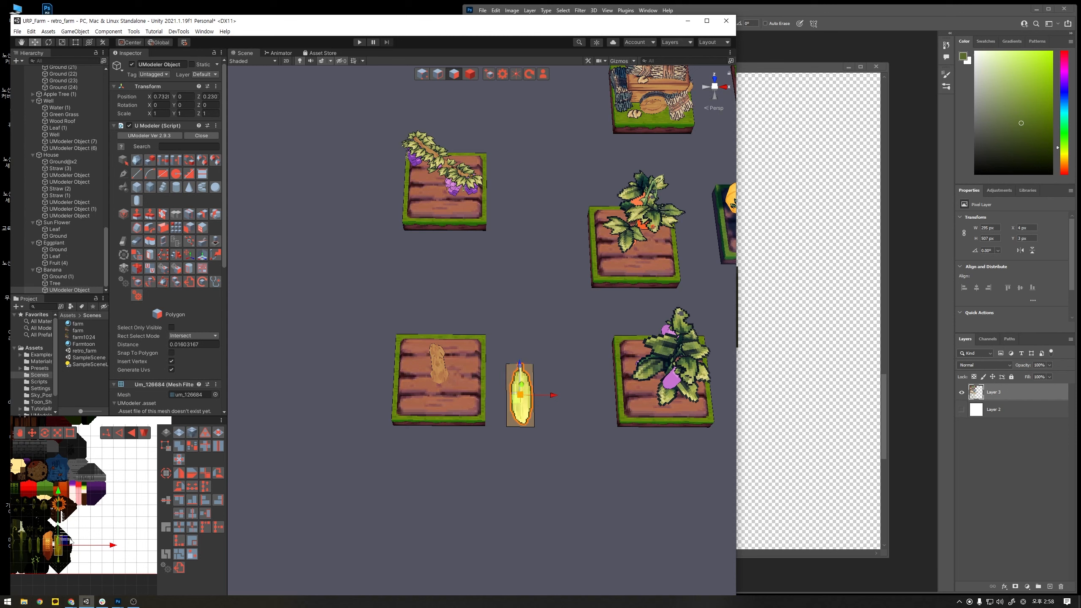
- Adjust the UV island's position and height so it encloses the whole leaf, from blade tip to stem end
scroll(85, 524, up, 3)
scroll(95, 545, up, 1)
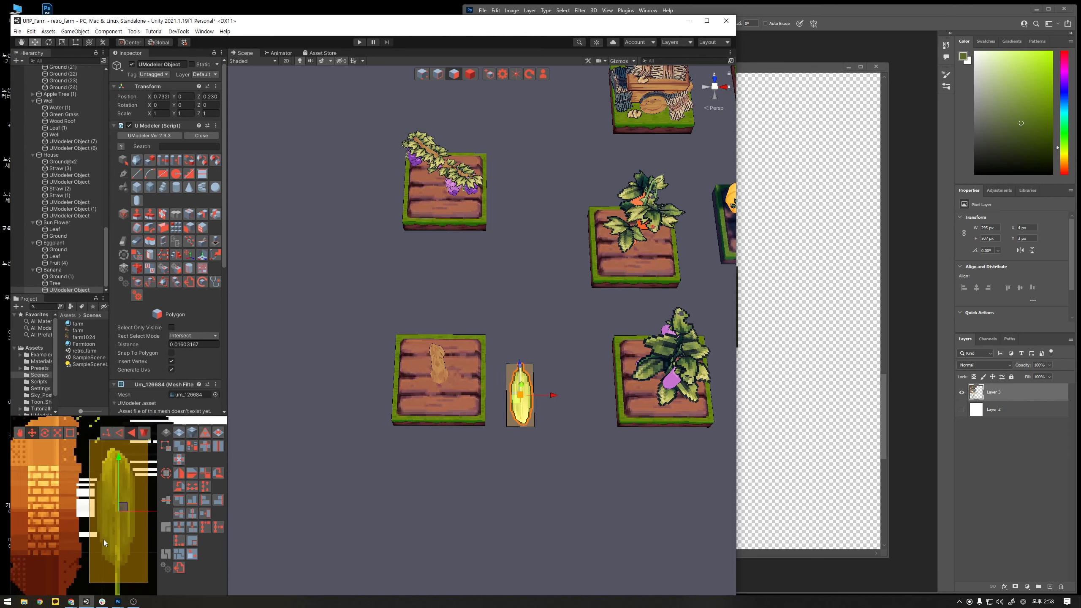
scroll(103, 539, down, 3)
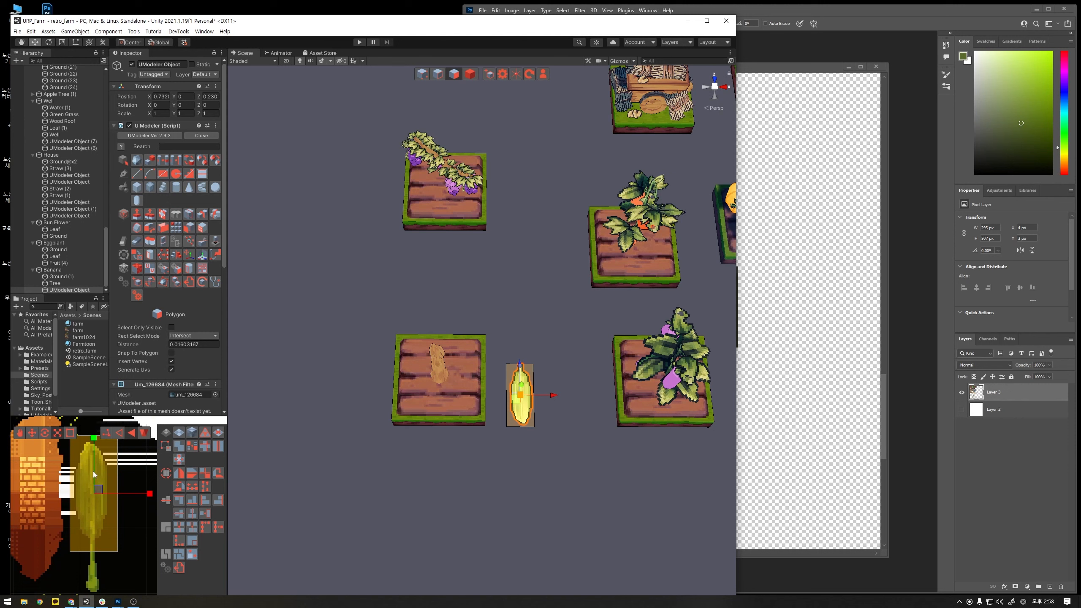
mouse_move(93, 472)
mouse_down()
mouse_move(98, 447)
mouse_move(97, 509)
mouse_move(94, 489)
mouse_up()
key(r)
key(w)
click(445, 490)
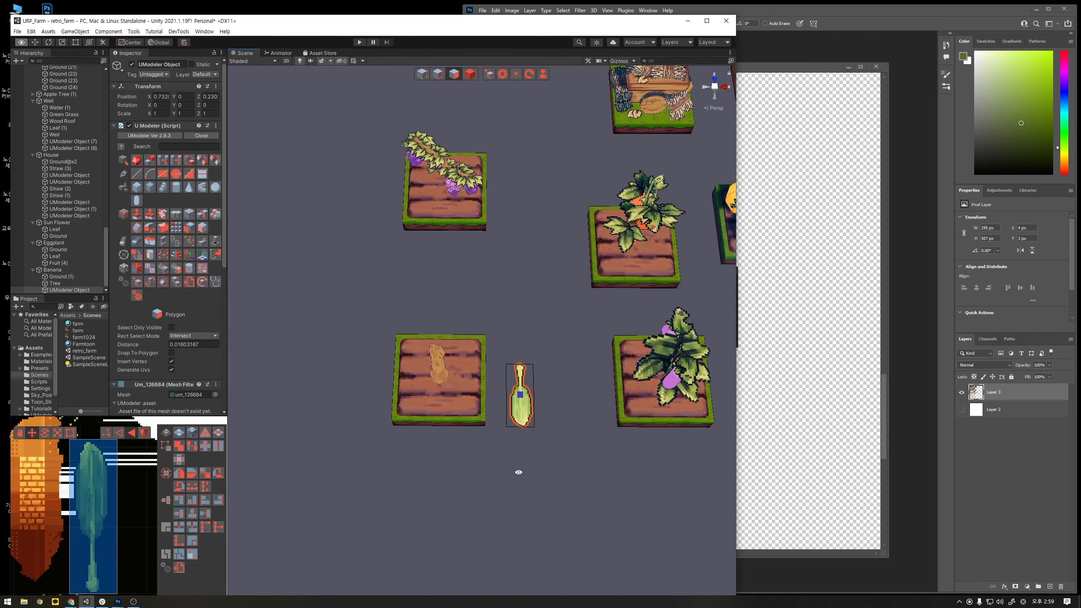
- Lengthen the leaf plane by moving the two vertices at its blade end outward
alt+drag(516, 470, 592, 455)
scroll(592, 455, up, 6)
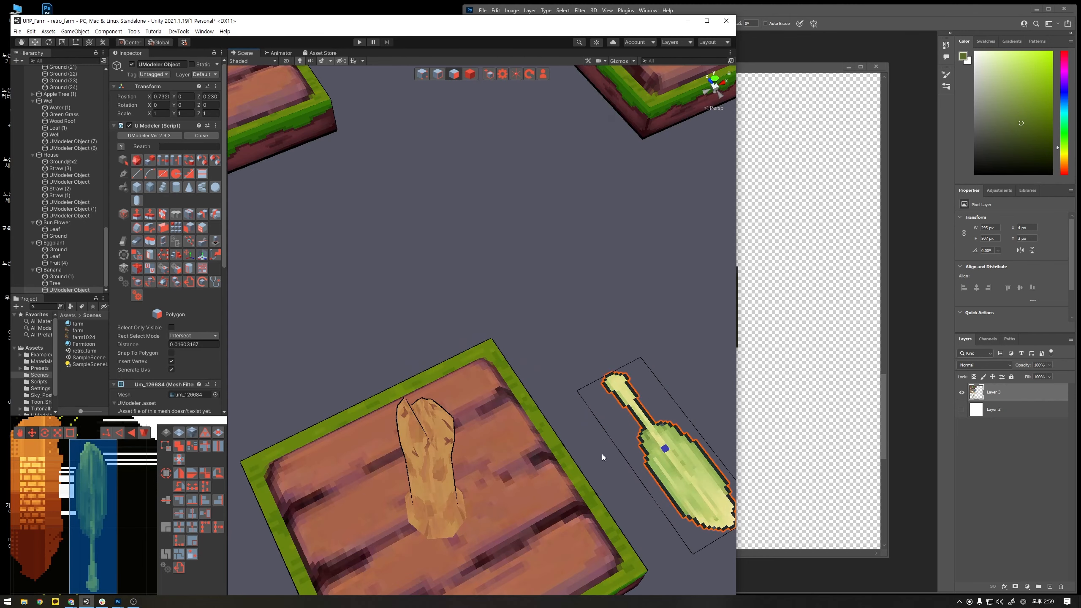
click(91, 540)
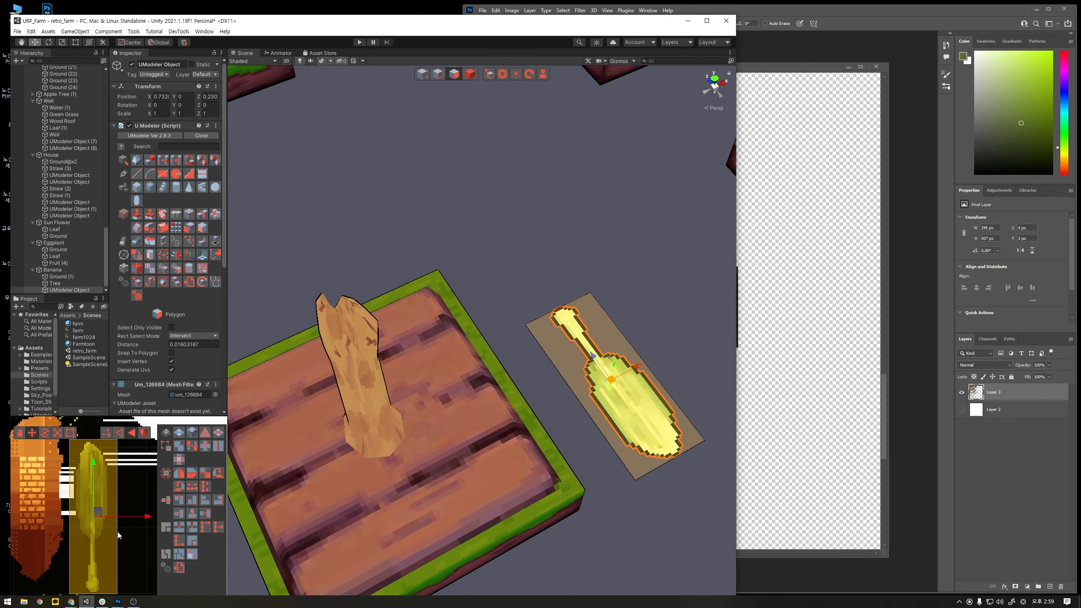
click(650, 497)
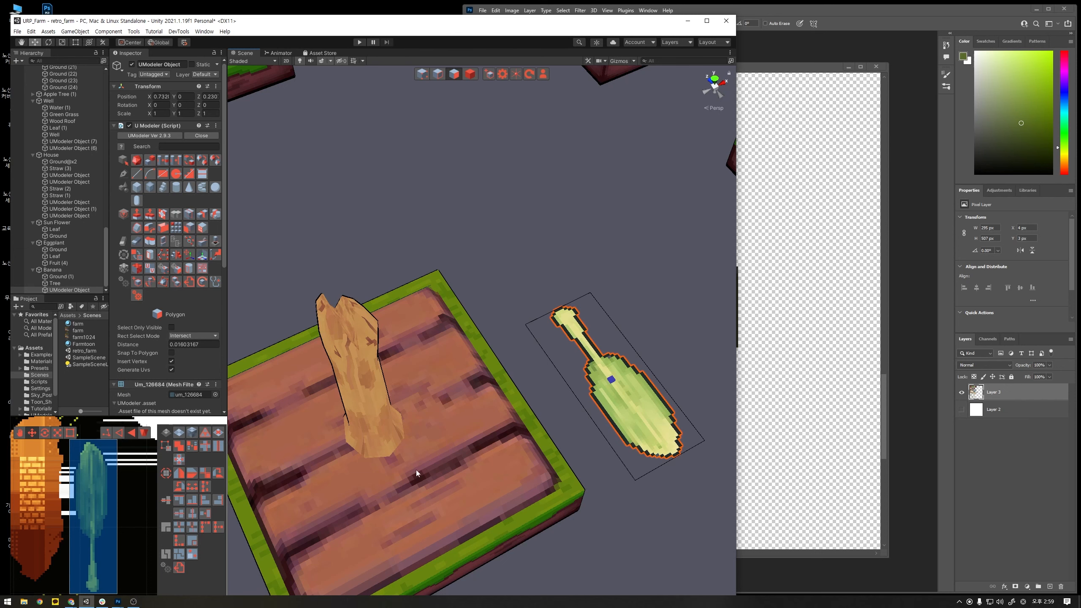
scroll(602, 454, down, 3)
click(421, 72)
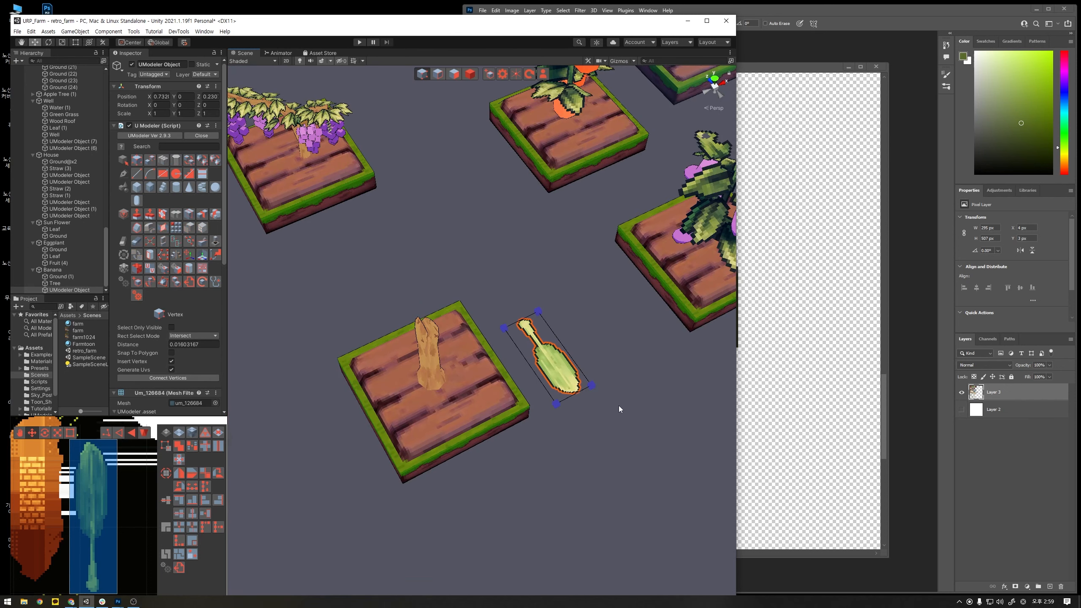
drag(616, 440, 575, 399)
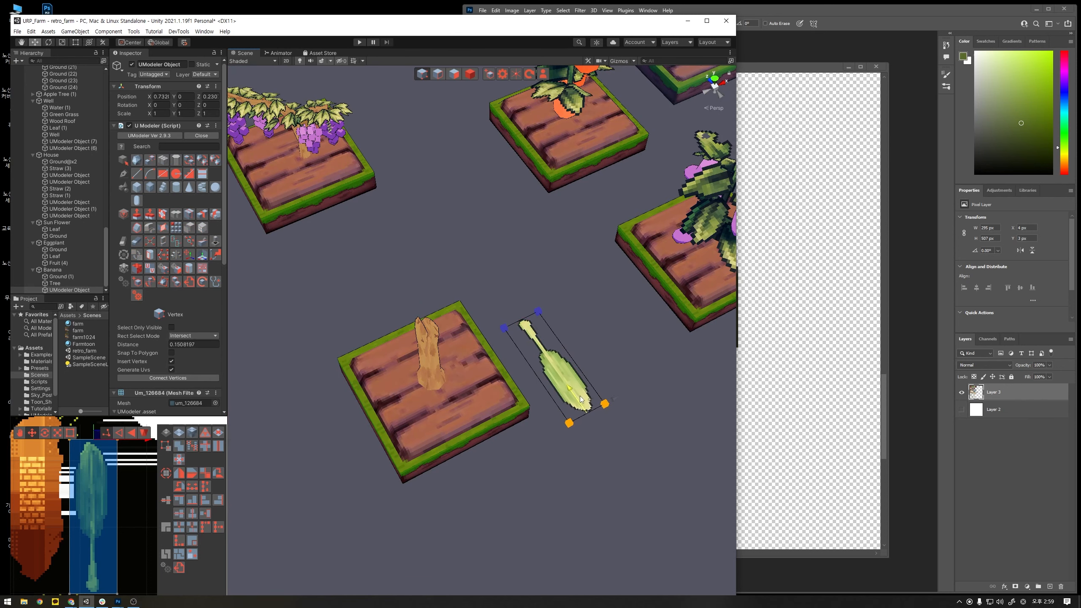
click(605, 359)
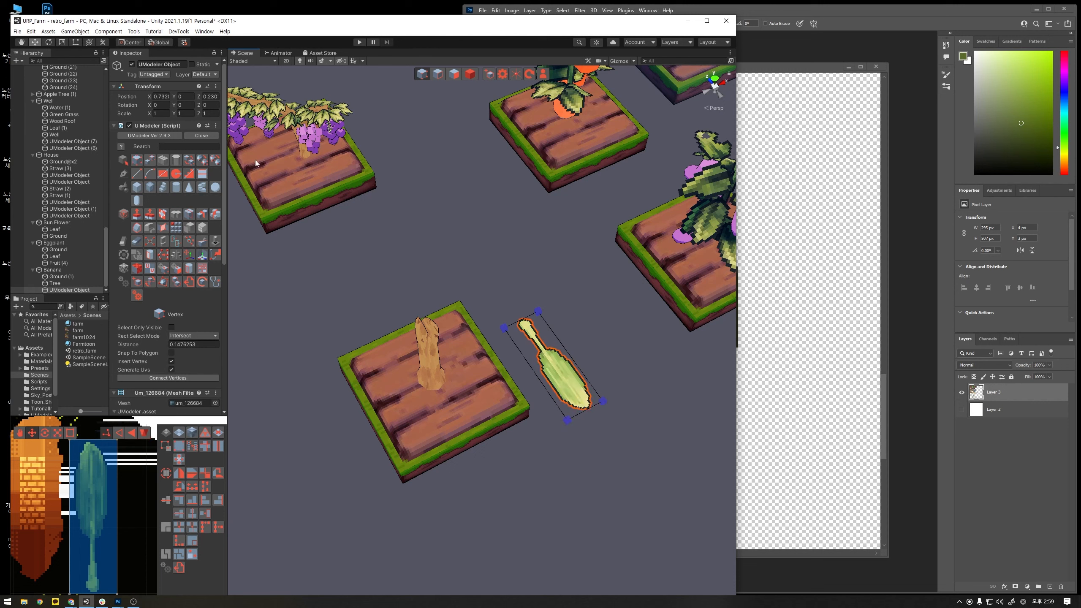
- Loop-slice the leaf plane crosswise with three evenly spaced cuts
click(192, 213)
click(579, 375)
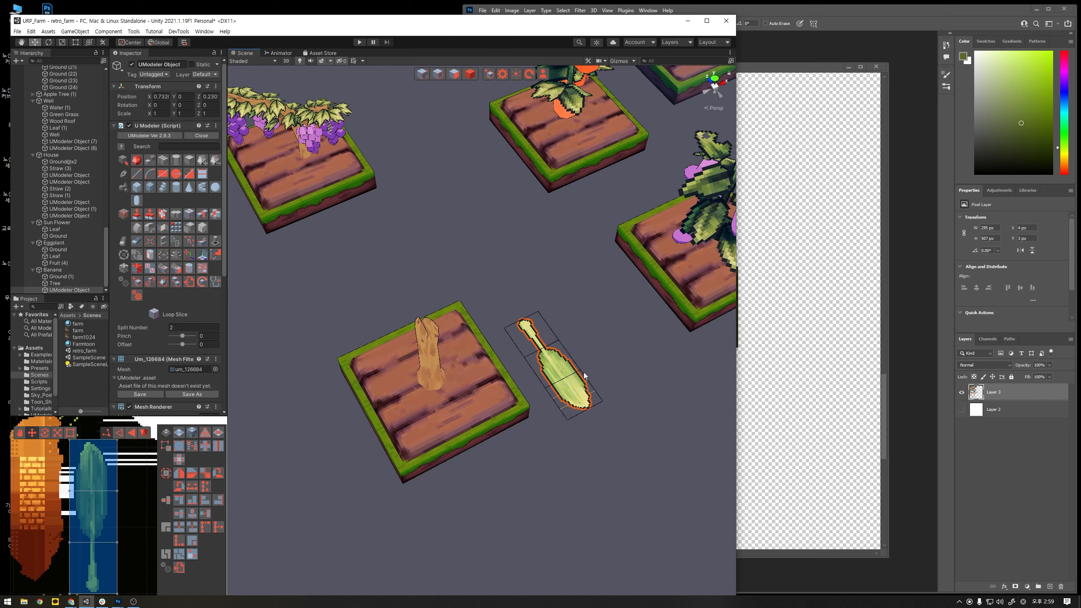
key(ctrl+z)
click(569, 370)
- Select all polygons of the leaf plane and move them so the stem end meets the top of the trunk
click(460, 76)
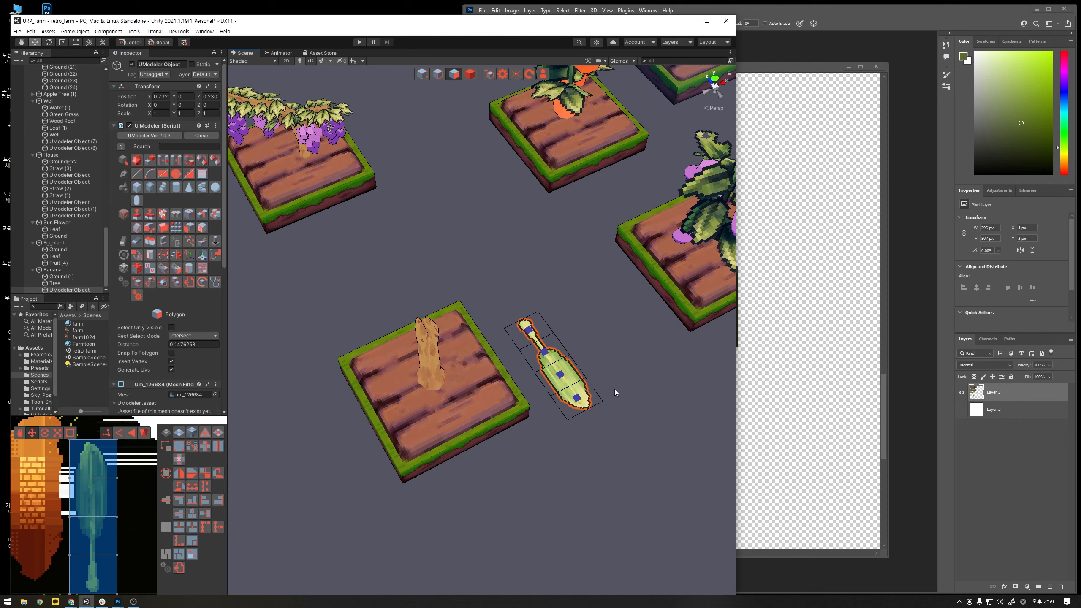
drag(624, 442, 520, 308)
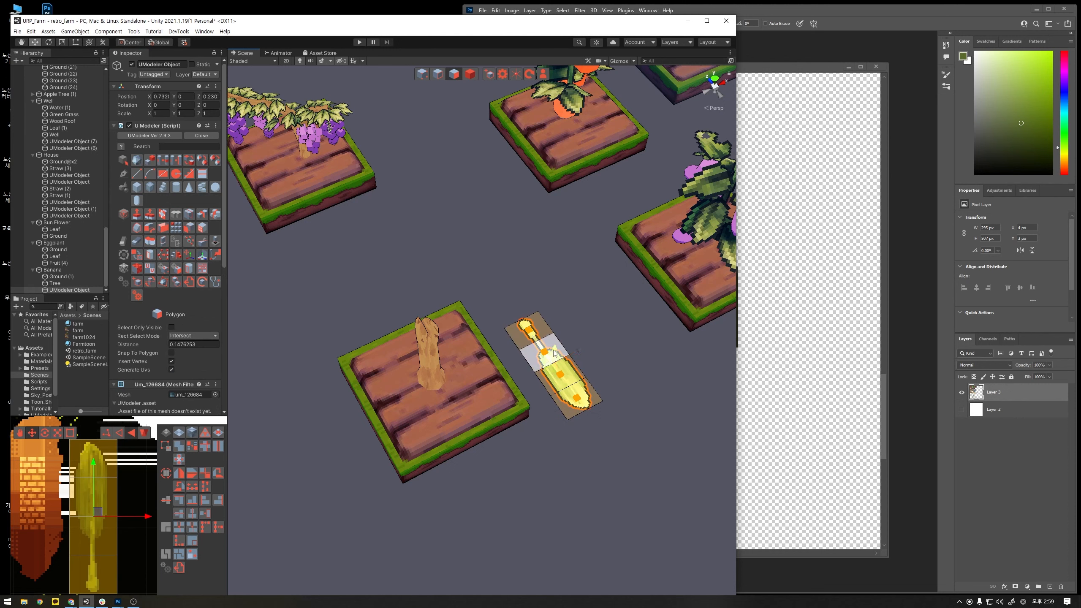
drag(554, 352, 448, 360)
alt+drag(448, 360, 486, 332)
key(r)
key(w)
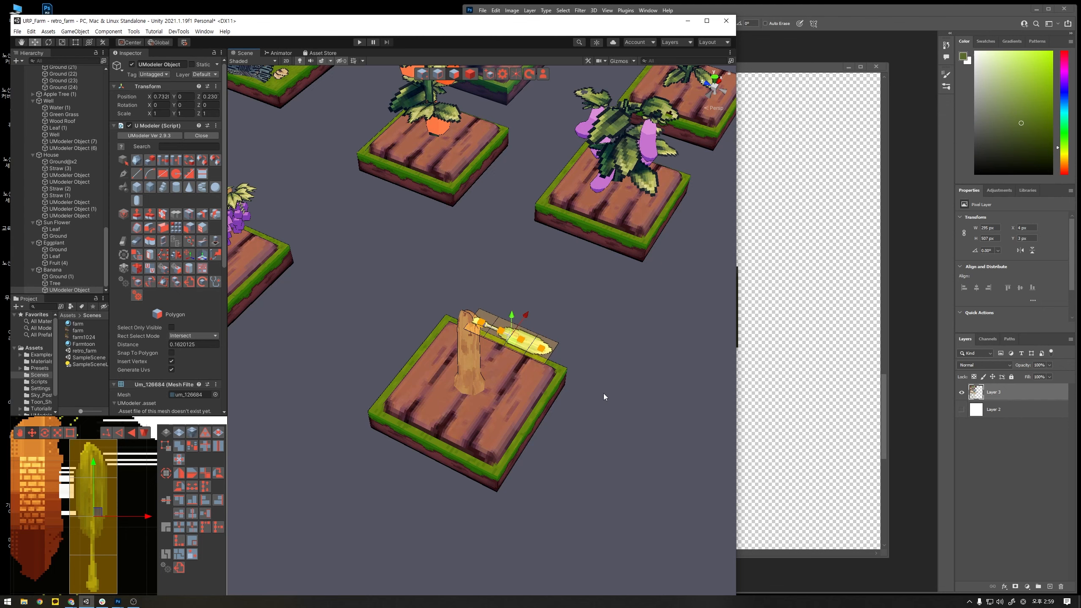
scroll(608, 386, up, 4)
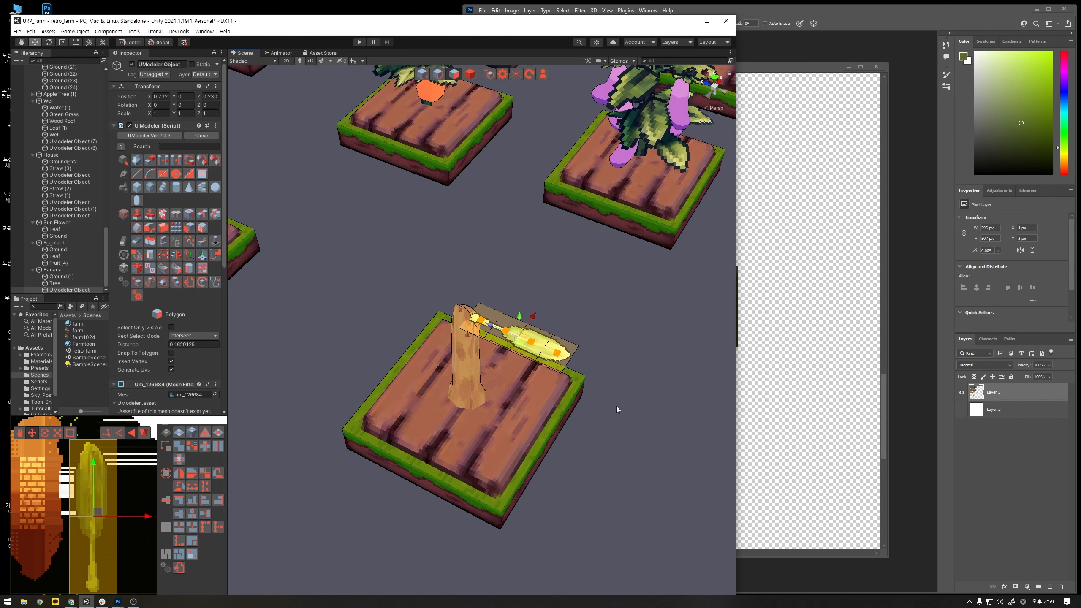
- Rotate the leaf polygons to rise diagonally outward and move the stem end against the trunk top
alt+drag(616, 405, 613, 352)
middle_drag(613, 353, 574, 439)
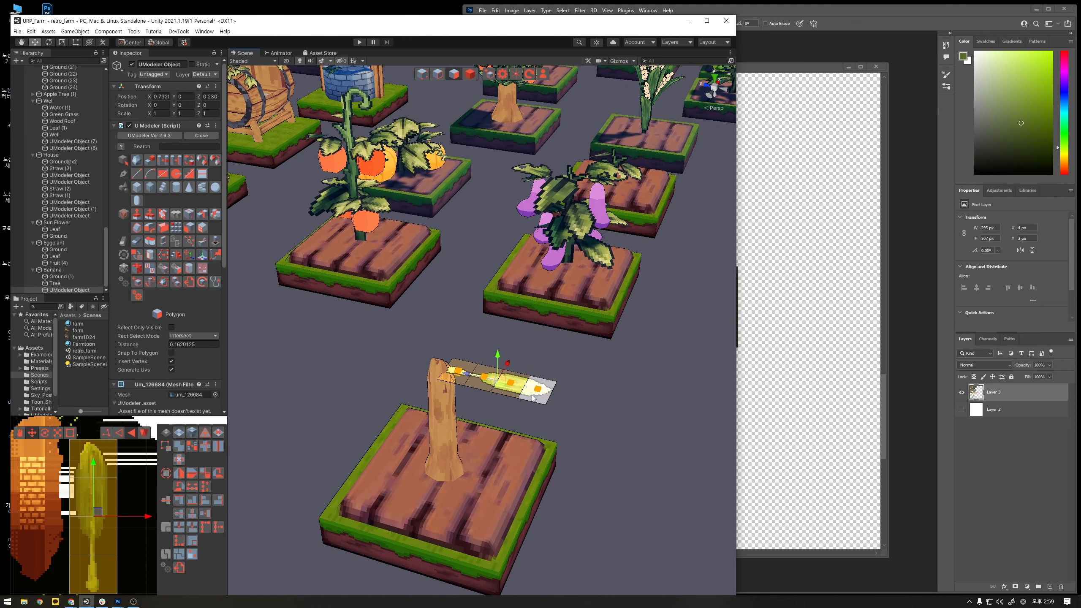
key(e)
drag(527, 380, 543, 435)
key(w)
scroll(543, 435, up, 5)
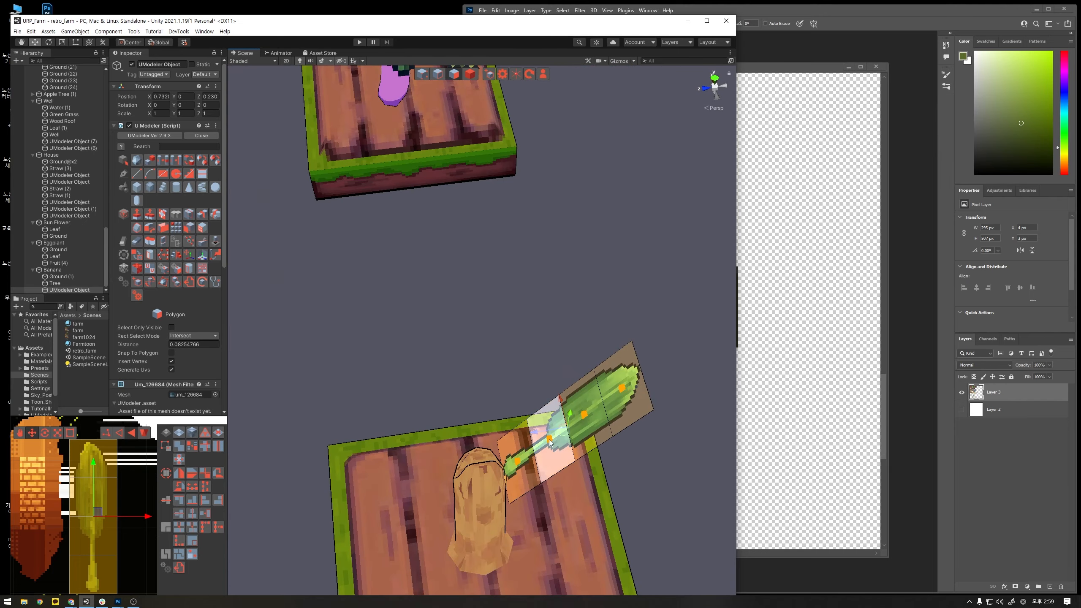
alt+drag(567, 476, 530, 422)
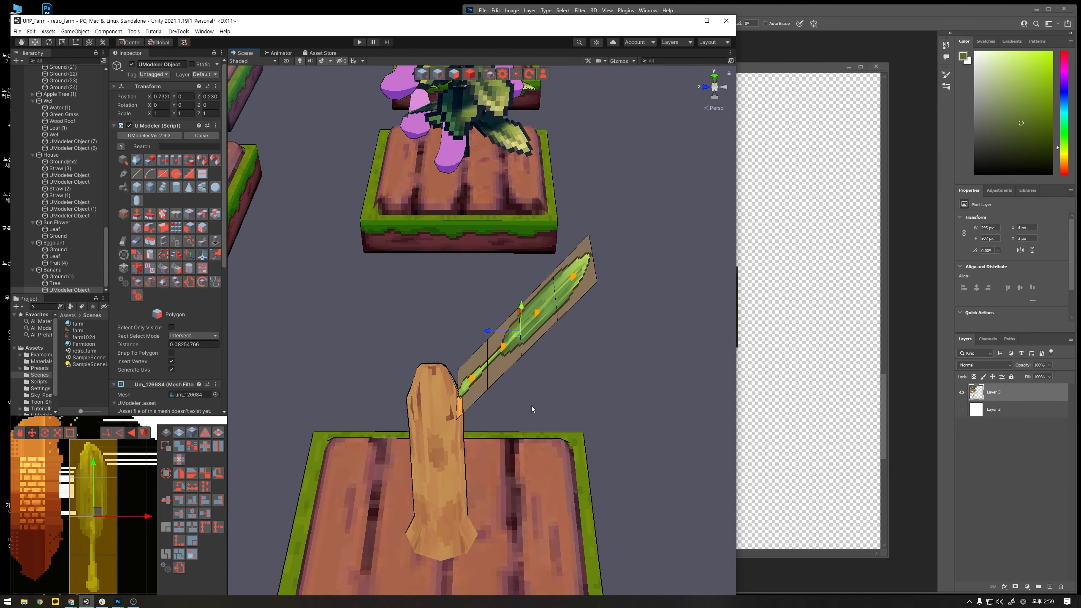
drag(498, 334, 462, 450)
- Shift the two vertices at the stem end so the leaf's base bends steeply along the trunk
click(420, 76)
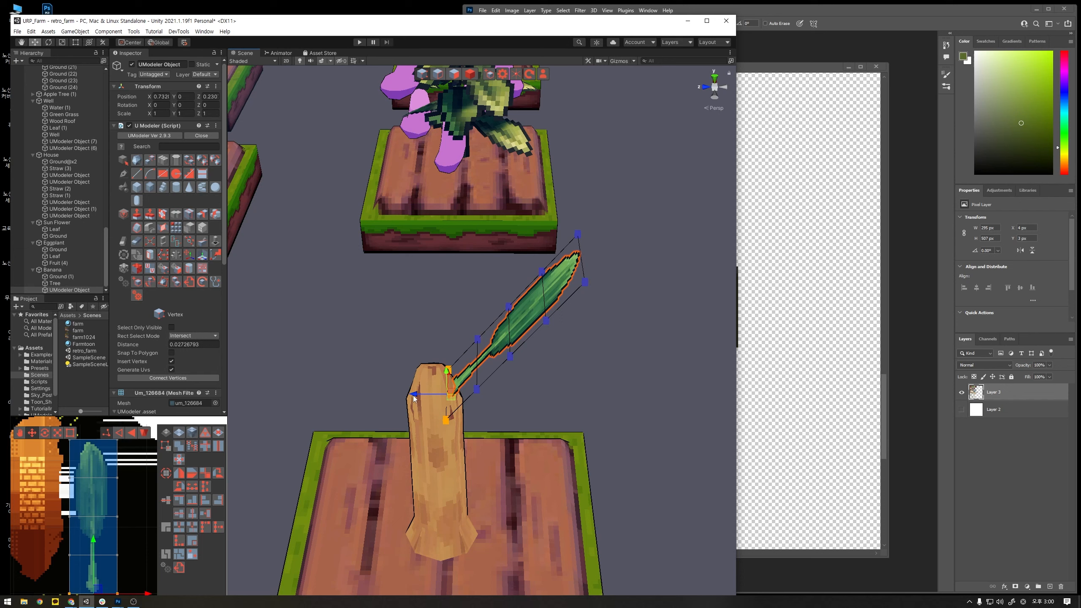
drag(415, 397, 423, 399)
click(513, 401)
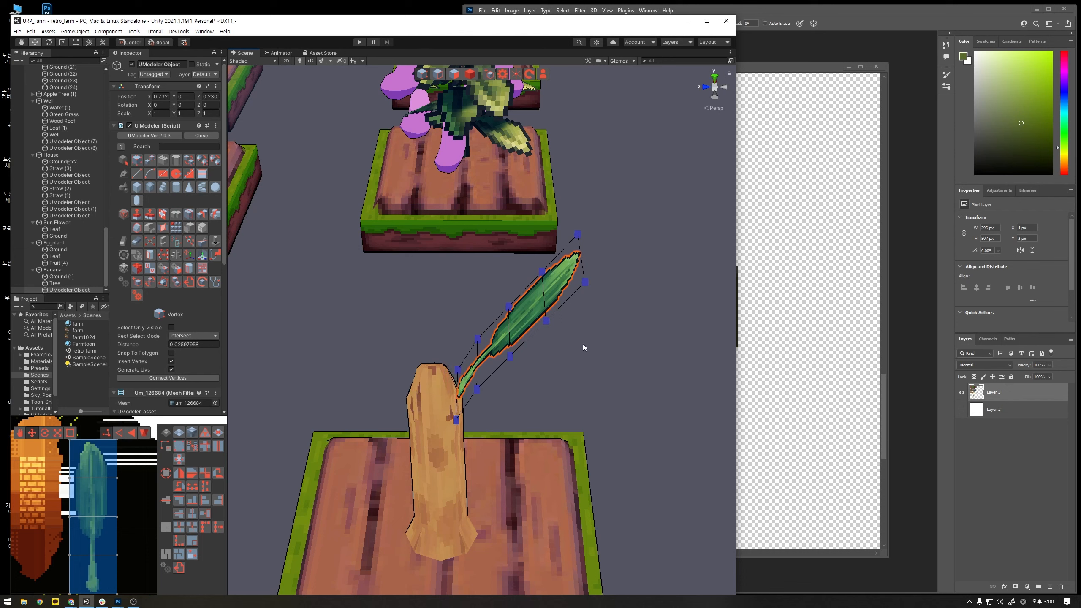
- Move the vertices of the leaf's blade outward to start an arch above the stem
alt+drag(583, 344, 576, 393)
drag(613, 448, 515, 300)
drag(520, 357, 563, 342)
click(620, 363)
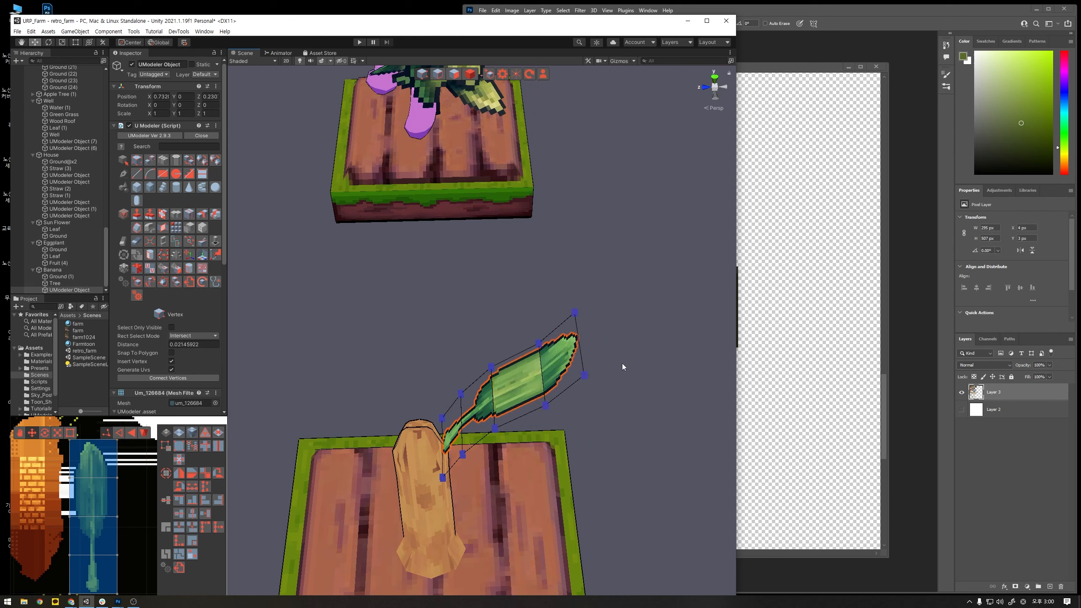
- Reposition the vertices near the blade tip so the end of the leaf curves over towards horizontal
drag(632, 428, 563, 287)
drag(540, 344, 572, 374)
alt+drag(583, 400, 577, 355)
middle_drag(594, 338, 586, 392)
drag(623, 411, 532, 330)
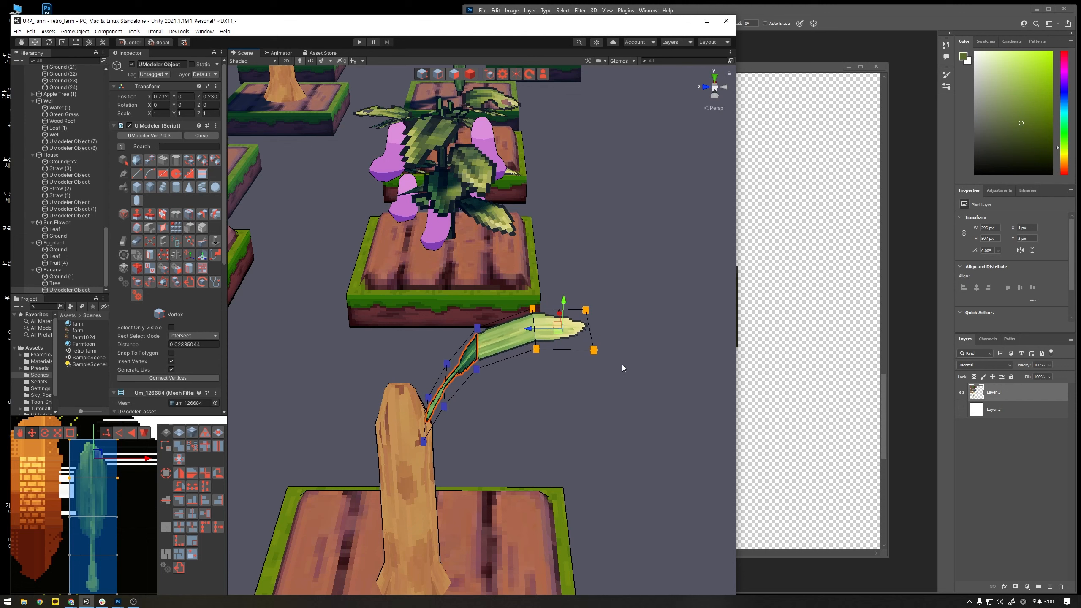
drag(621, 366, 592, 307)
- Select the six outer vertices of the leaf and shift them to refine its arch above the stem
drag(632, 411, 465, 286)
alt+drag(532, 323, 645, 272)
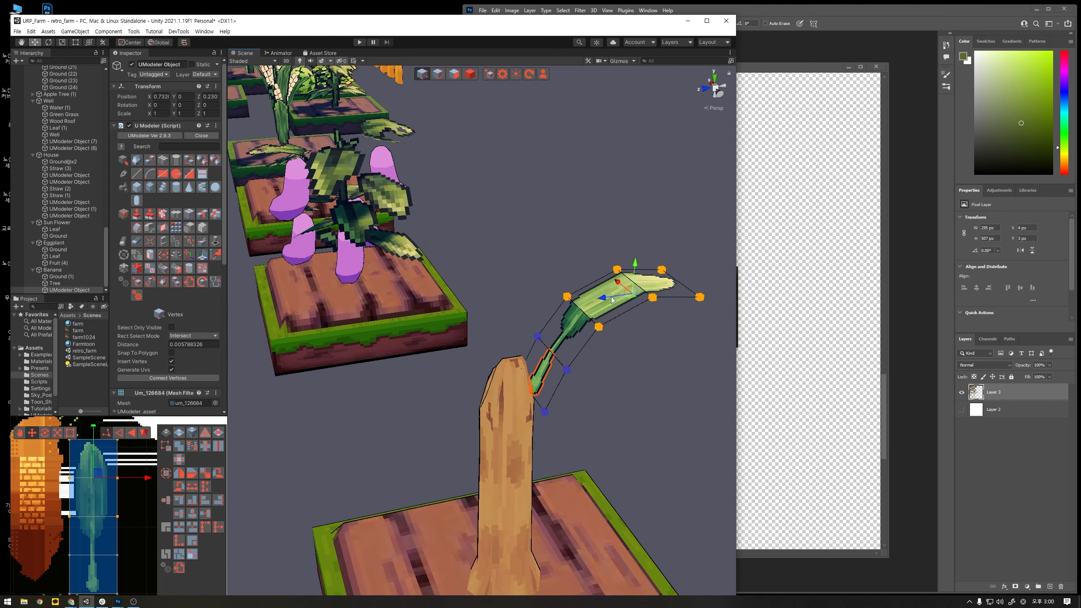
drag(611, 297, 610, 296)
alt+drag(654, 330, 567, 343)
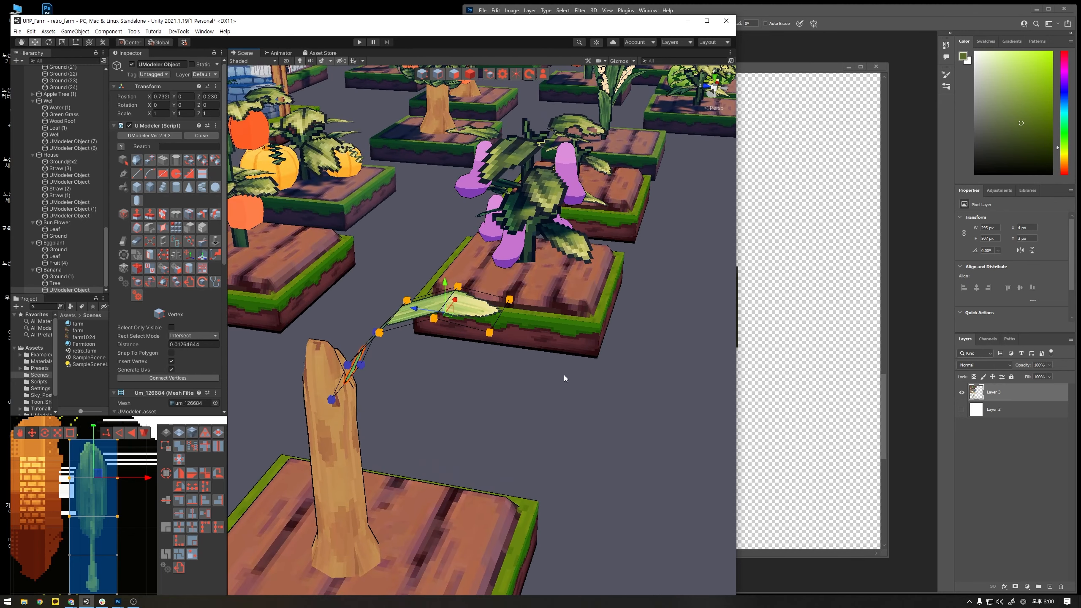
alt+drag(543, 415, 476, 431)
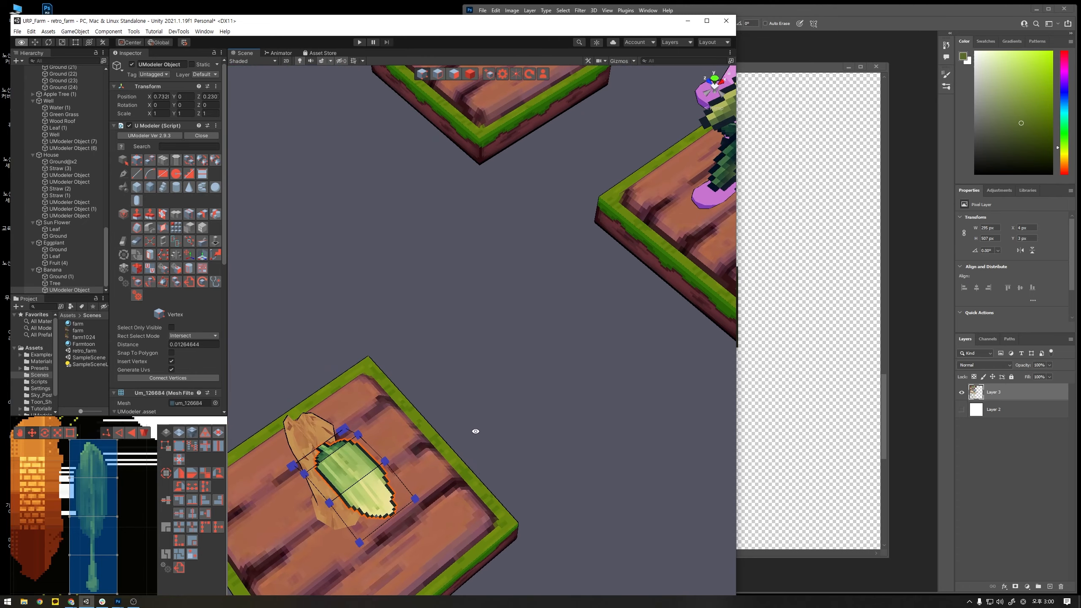
middle_drag(476, 431, 560, 352)
- Duplicate the whole leaf object, rotate the copy to about -95° around the vertical axis and set its stem on the trunk top
click(470, 74)
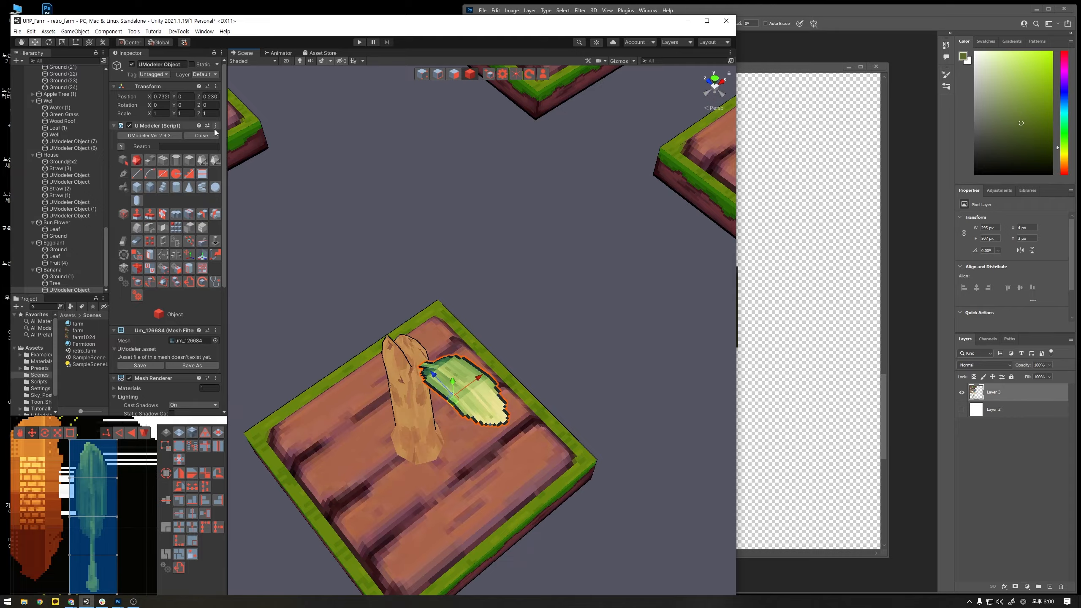
alt+drag(465, 325, 499, 327)
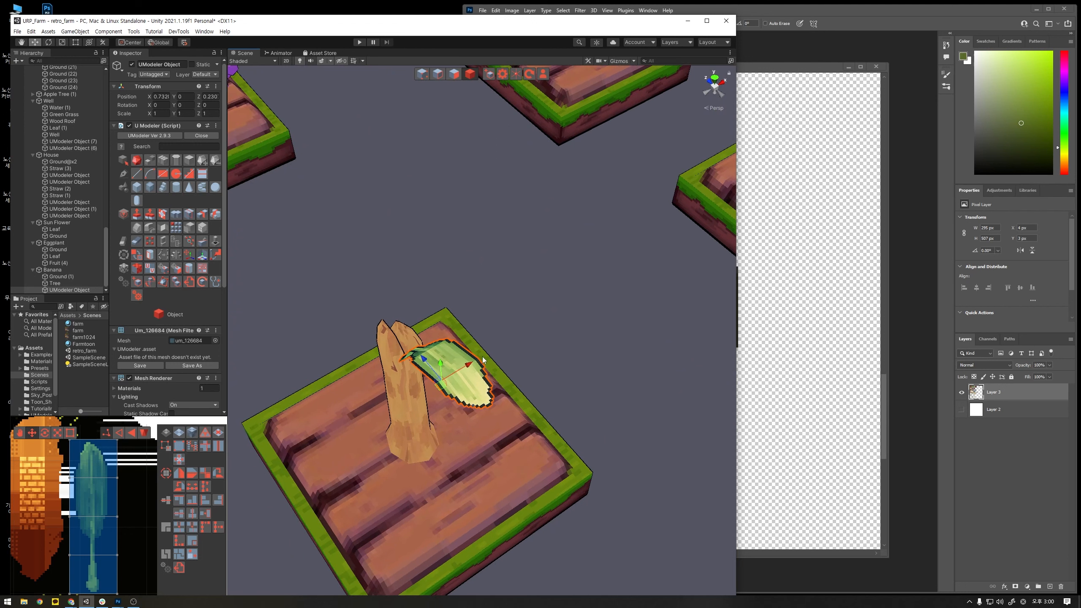
key(ctrl+d)
drag(423, 359, 411, 343)
key(e)
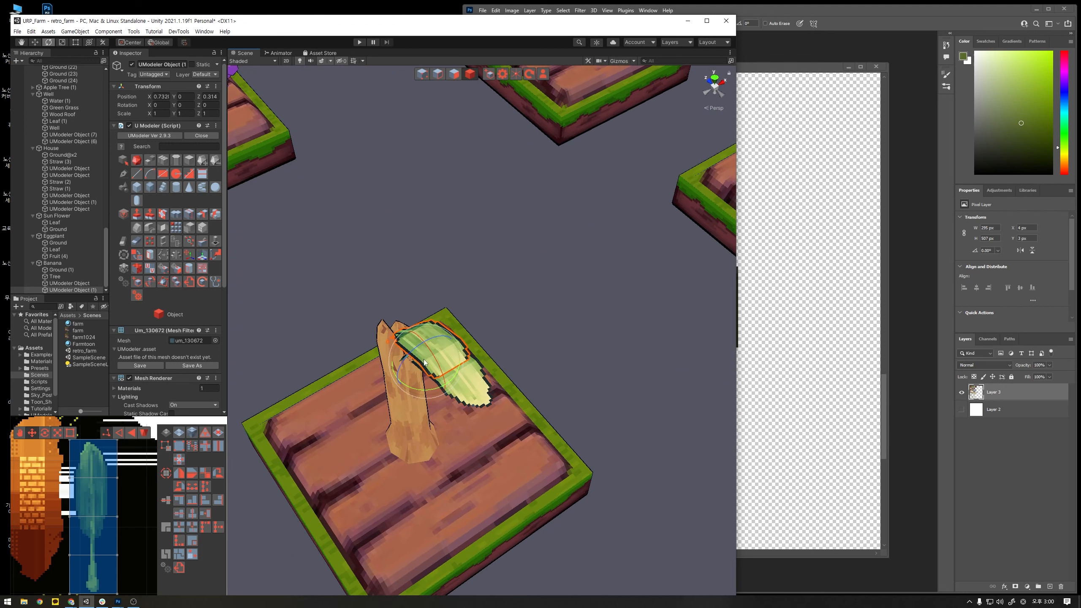
drag(422, 391, 532, 399)
key(w)
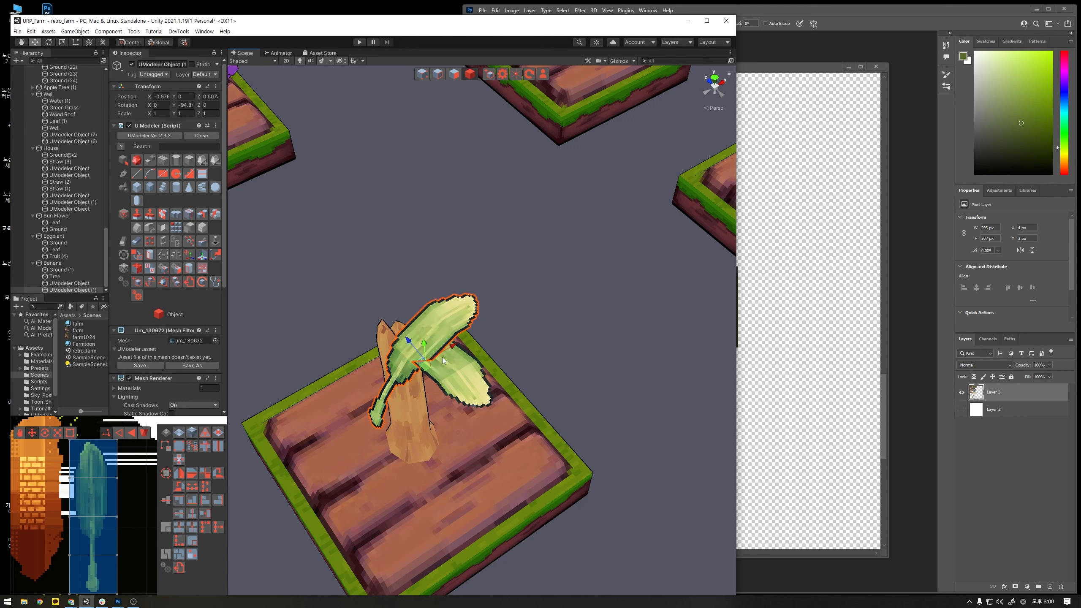
drag(425, 345, 537, 314)
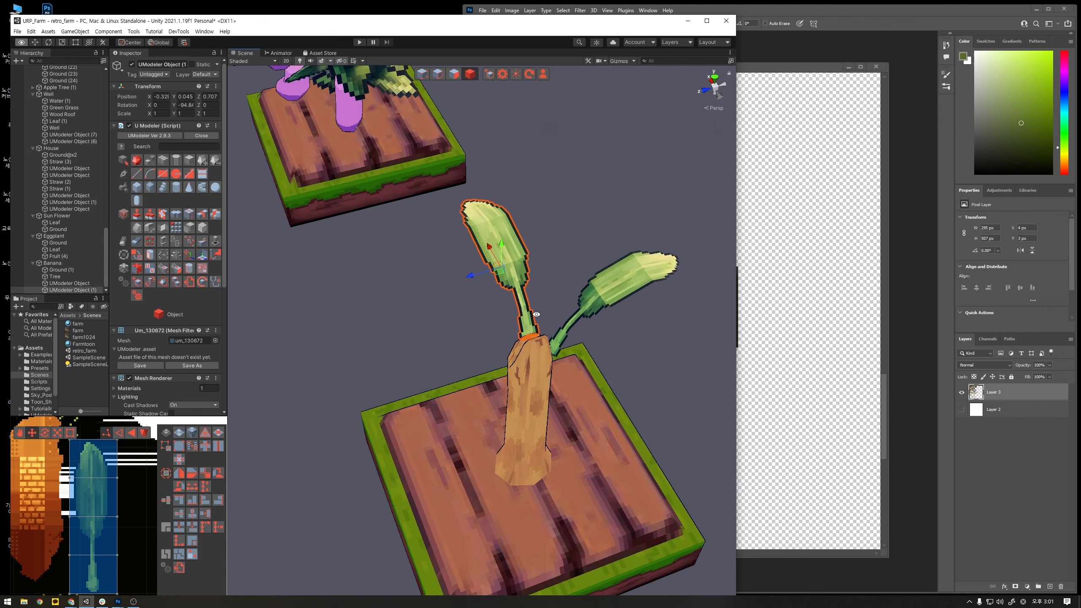
- Duplicate the second leaf, rotate the copy to about -131° around the vertical axis and place it slightly lower on the trunk
key(ctrl+d)
drag(505, 281, 530, 241)
key(e)
key(w)
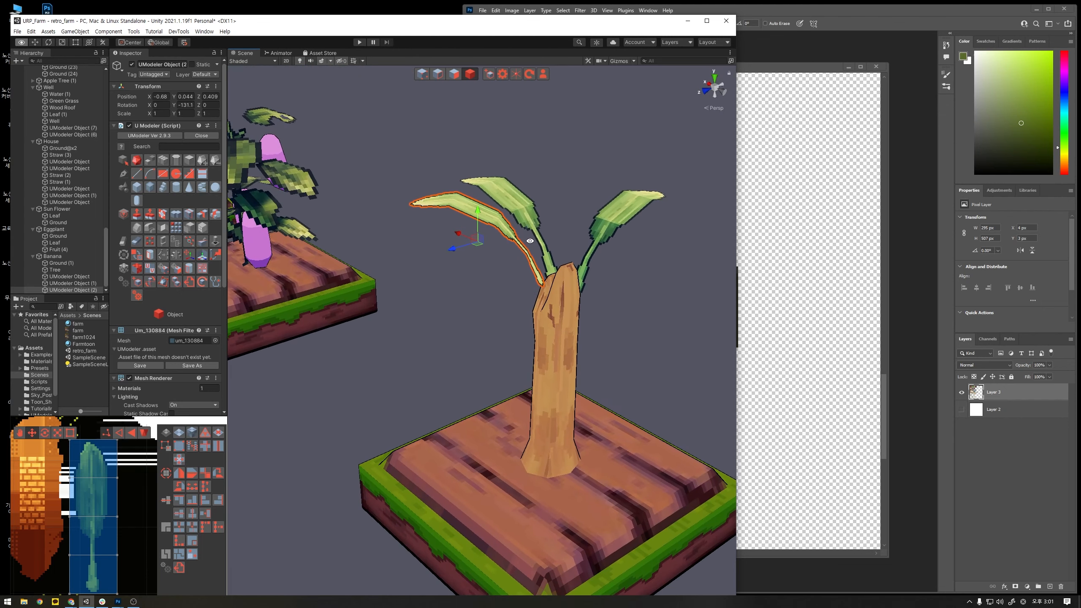
drag(479, 215, 452, 322)
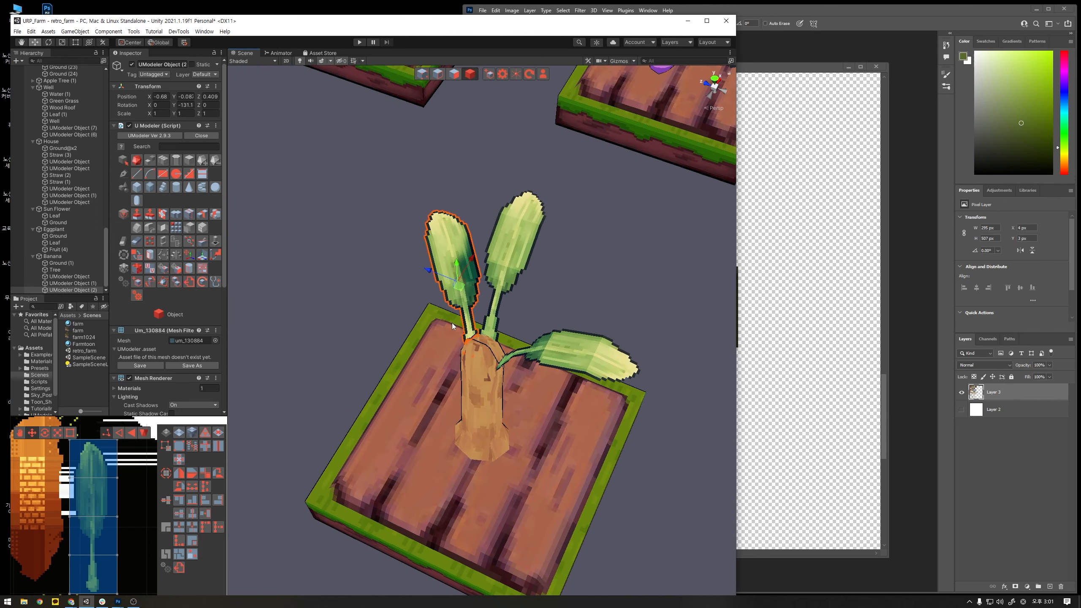
click(439, 282)
drag(436, 276, 412, 308)
key(e)
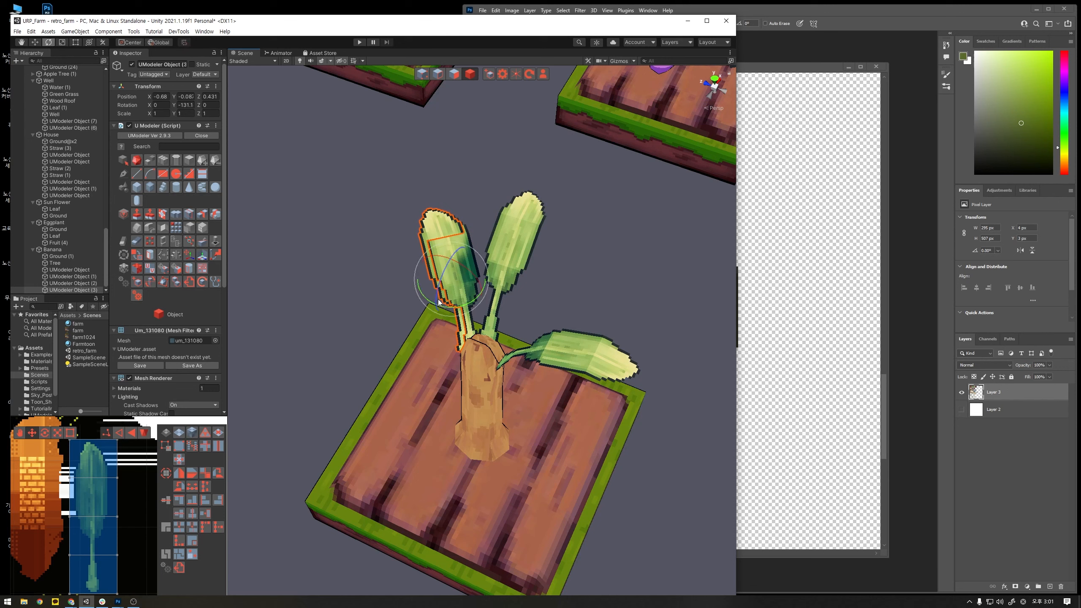
key(ctrl+z)
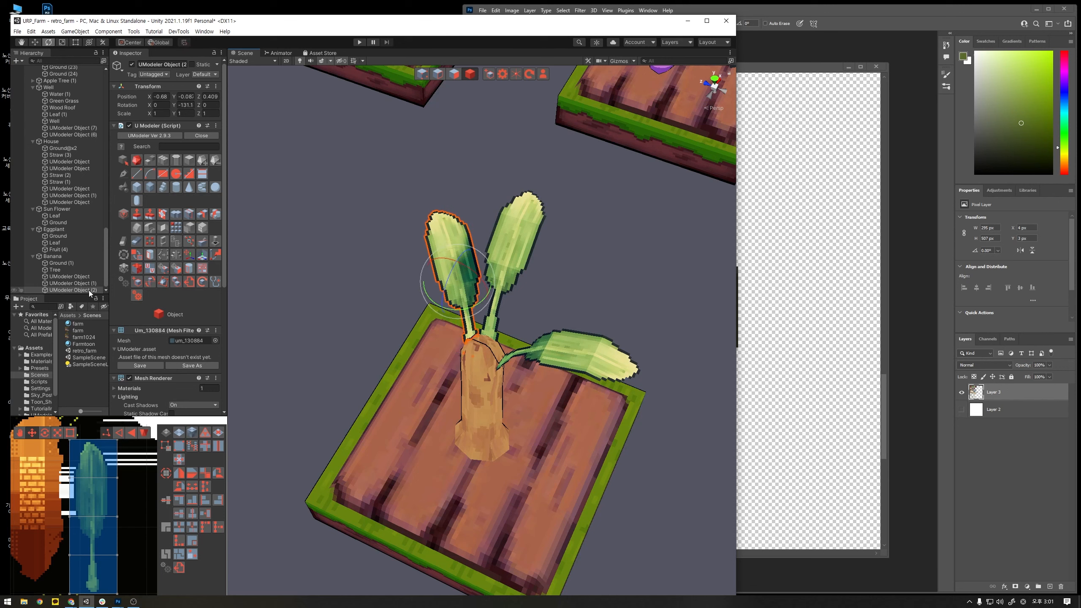
- Duplicate all three leaves together, then rotate and move the copies to the opposite side of the trunk
shift+click(91, 277)
key(ctrl+d)
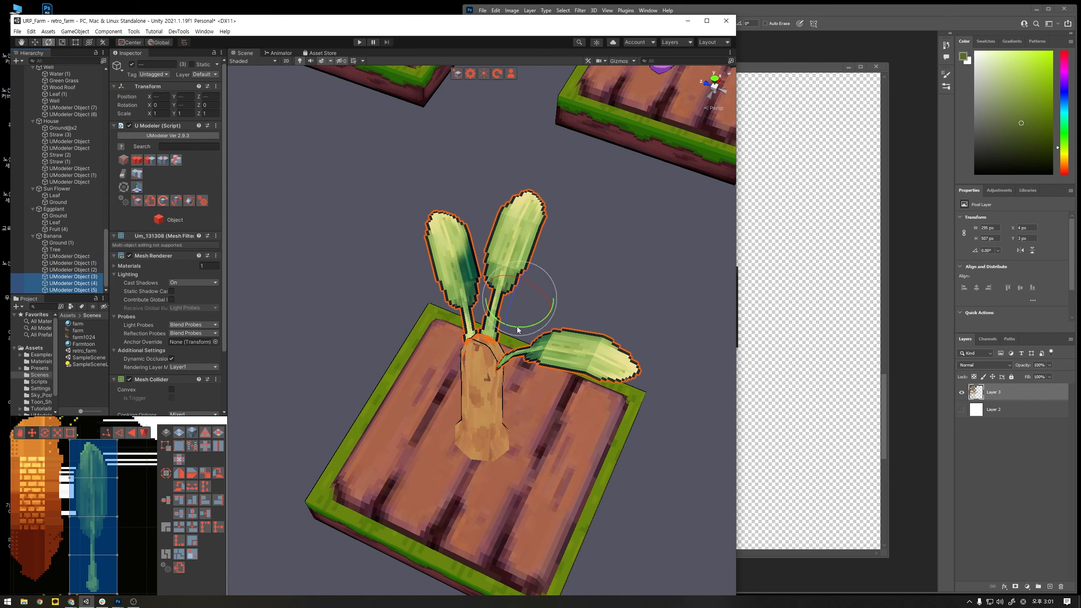
drag(518, 329, 673, 288)
key(w)
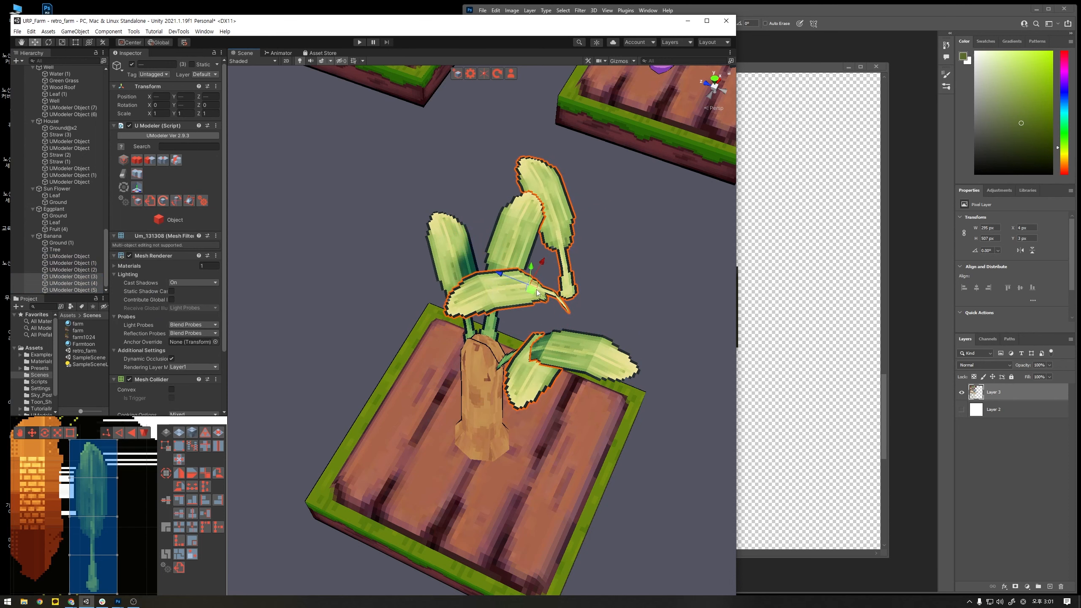
drag(537, 293, 388, 385)
key(e)
key(w)
- Select the lowest copied leaf and reposition it so its stem sits against the trunk top
alt+drag(453, 406, 500, 264)
click(450, 295)
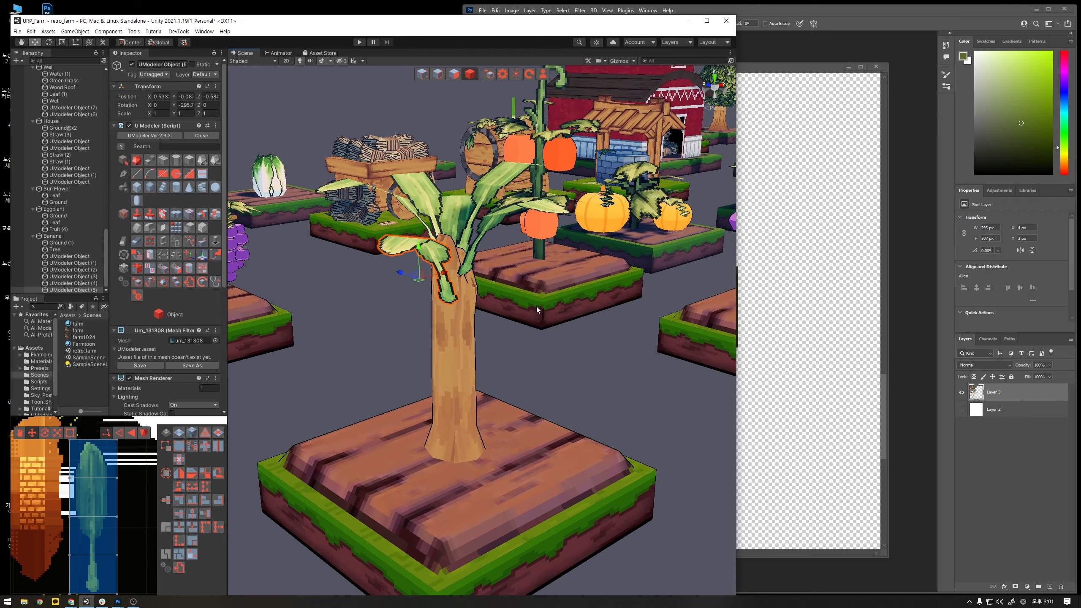
alt+drag(537, 305, 480, 310)
drag(386, 273, 402, 356)
- Rotate another copied leaf to about -176° around the vertical axis and move its stem onto the trunk
click(429, 340)
key(e)
key(w)
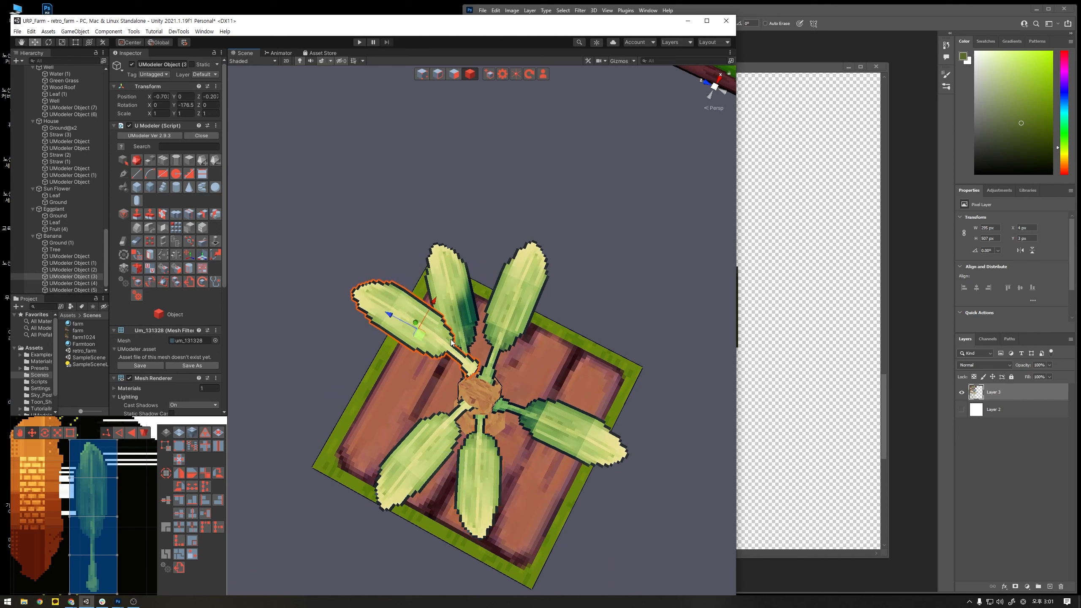
drag(432, 302, 422, 317)
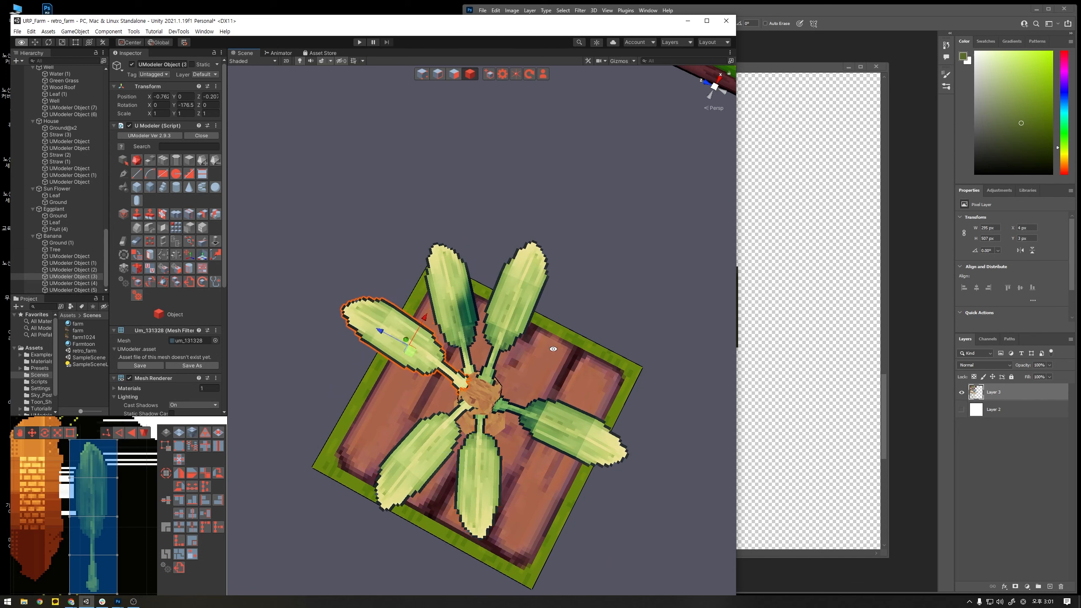
- Select the original leaf and lower it slightly on the trunk
alt+drag(552, 349, 449, 205)
click(455, 206)
alt+drag(549, 209, 610, 192)
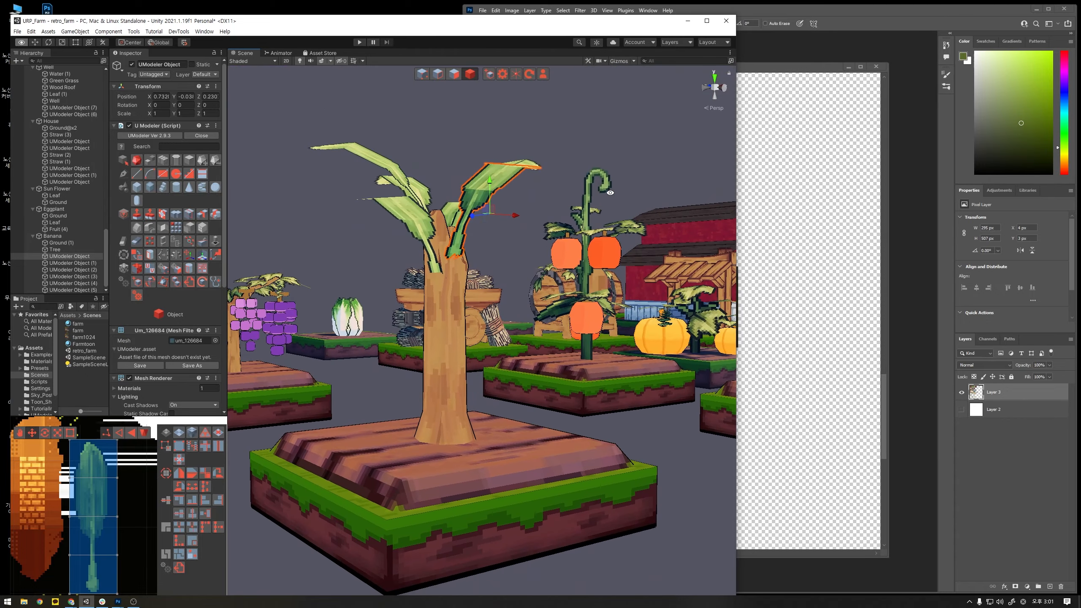
- Select all polygons of the banana tree's trunk and scale the trunk slightly thinner
click(447, 353)
scroll(96, 494, down, 6)
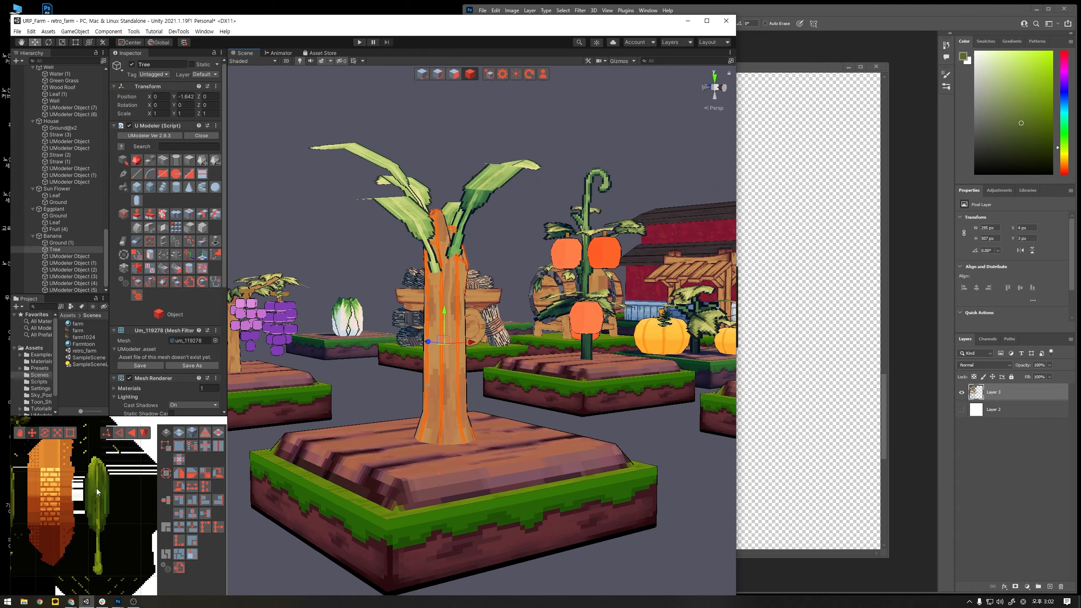
scroll(129, 489, down, 2)
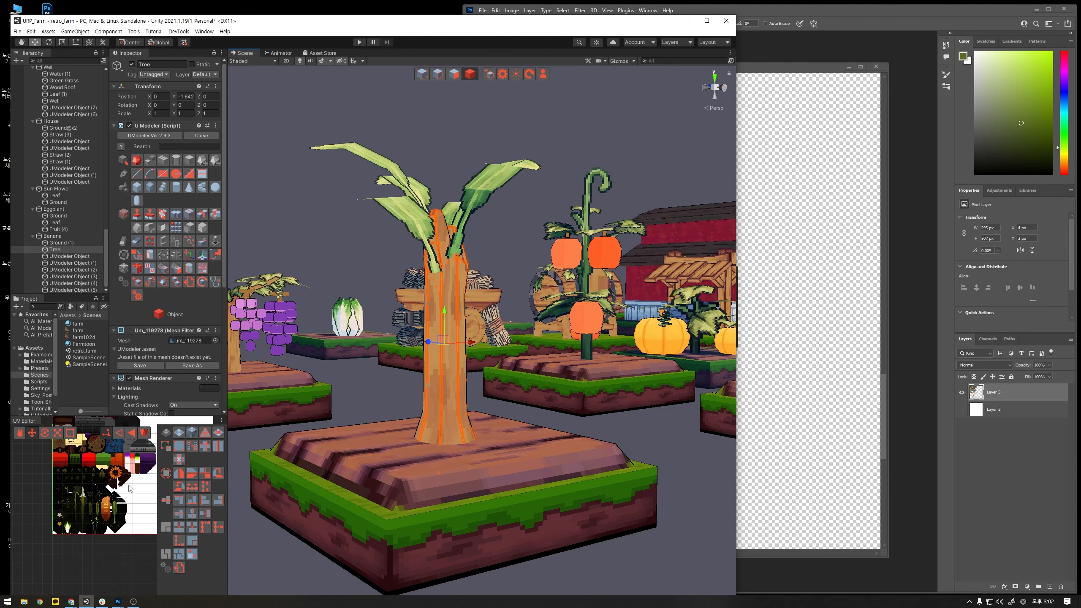
scroll(483, 416, up, 5)
scroll(480, 417, down, 9)
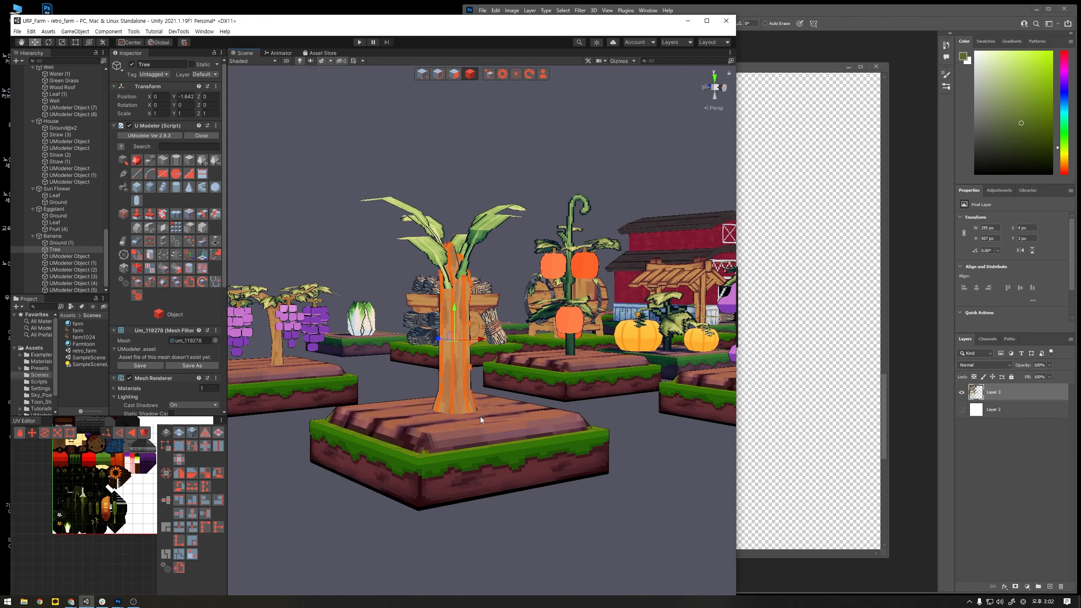
mouse_move(499, 416)
alt+mouse_down()
mouse_move(399, 503)
mouse_move(449, 475)
mouse_move(492, 418)
alt+mouse_up()
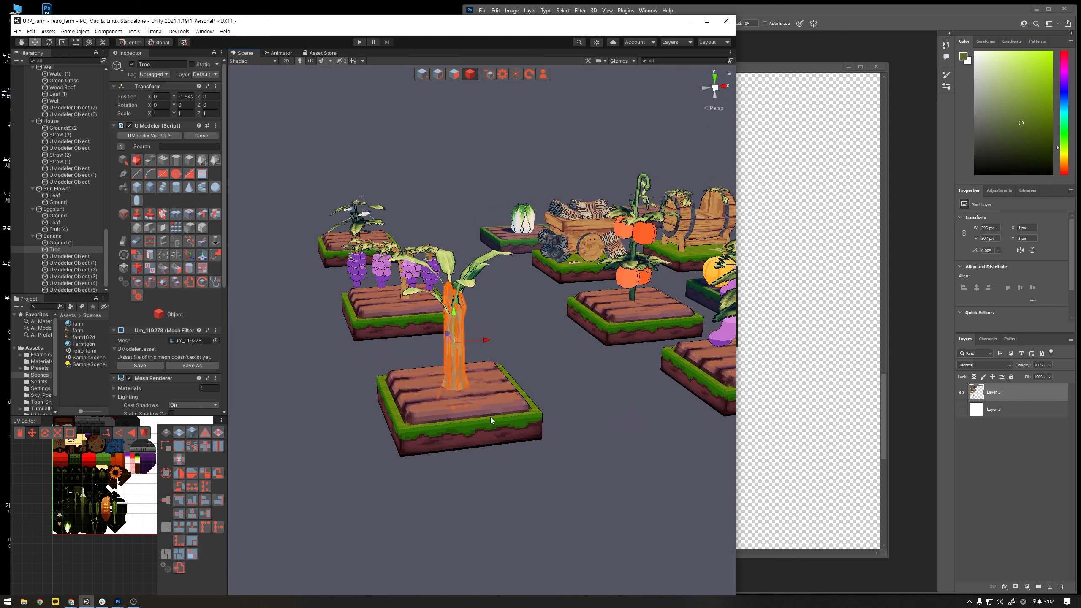
scroll(464, 158, up, 5)
click(457, 76)
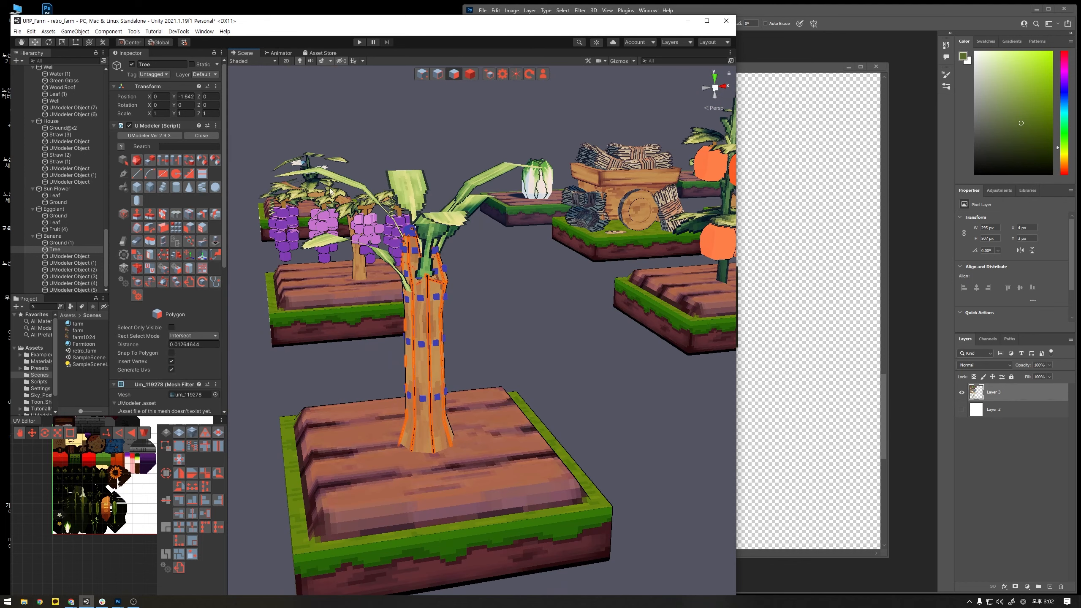
drag(330, 188, 539, 556)
key(r)
drag(429, 355, 425, 317)
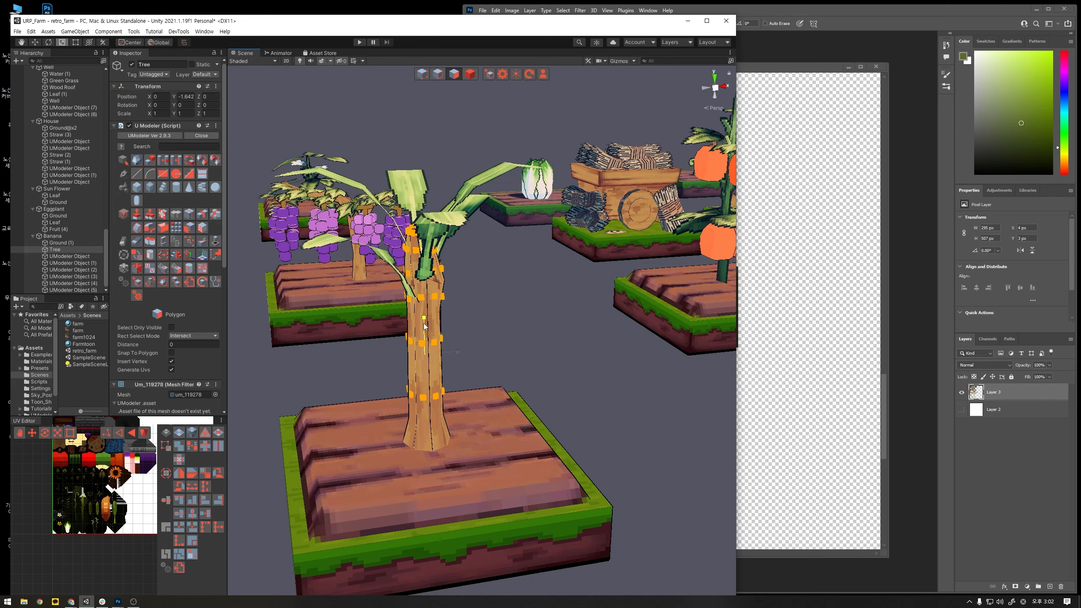
alt+drag(595, 318, 566, 313)
click(516, 429)
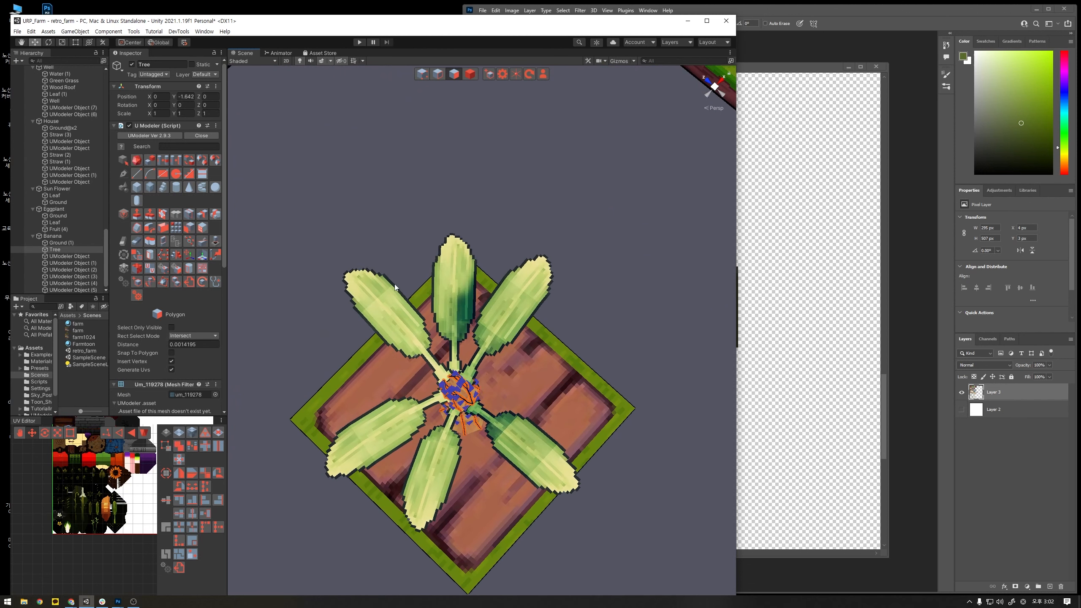
- Select all six leaf objects of the banana tree and combine them into a single object
click(68, 256)
shift+click(85, 290)
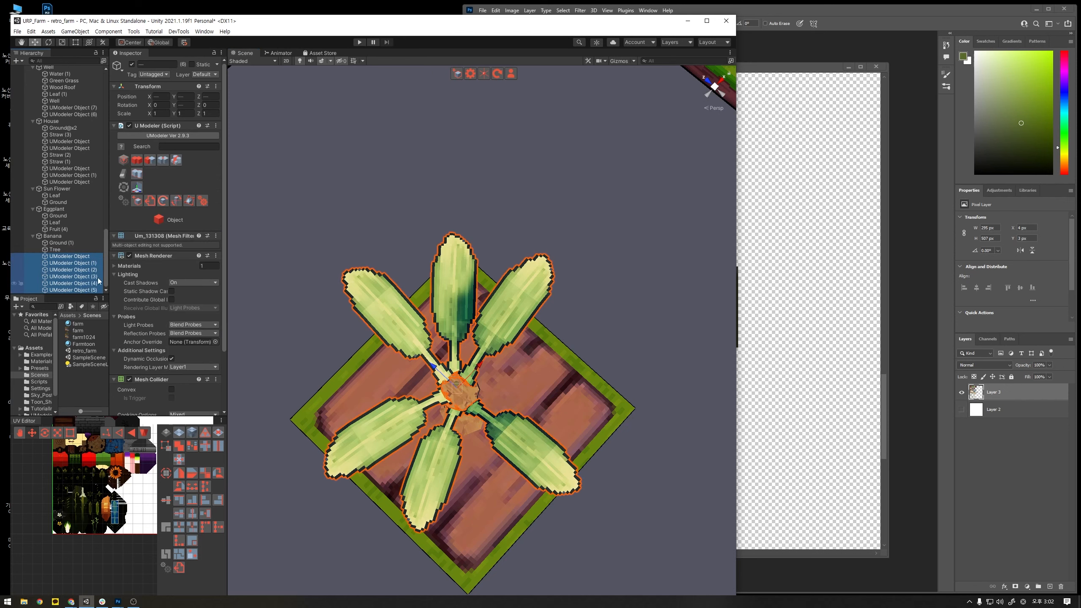
click(527, 184)
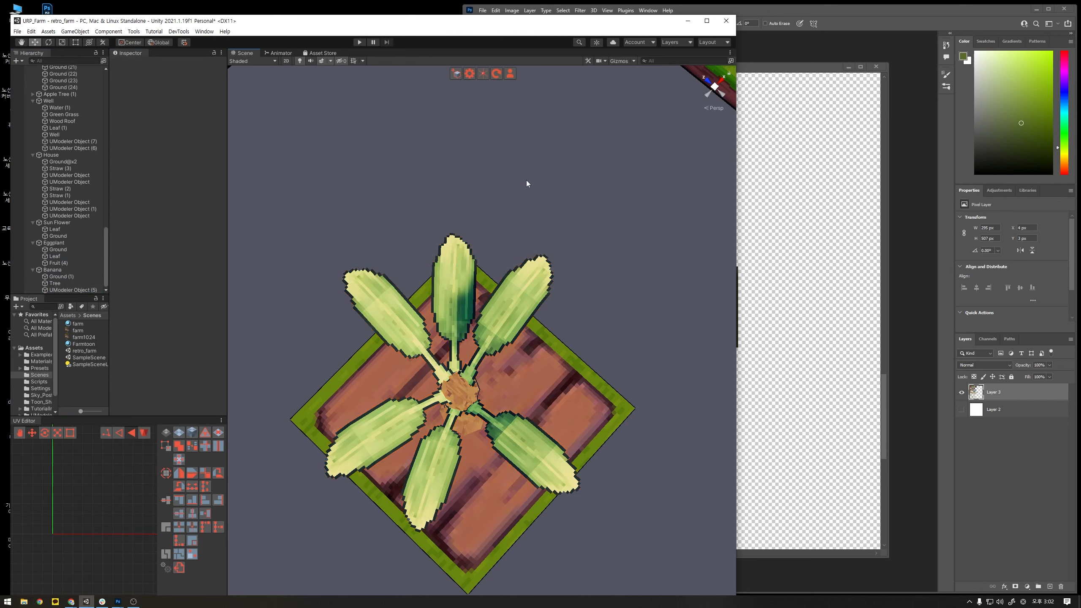
- Bake the rotation of the combined leaf object into its mesh and deselect it
click(519, 429)
alt+drag(522, 433, 553, 238)
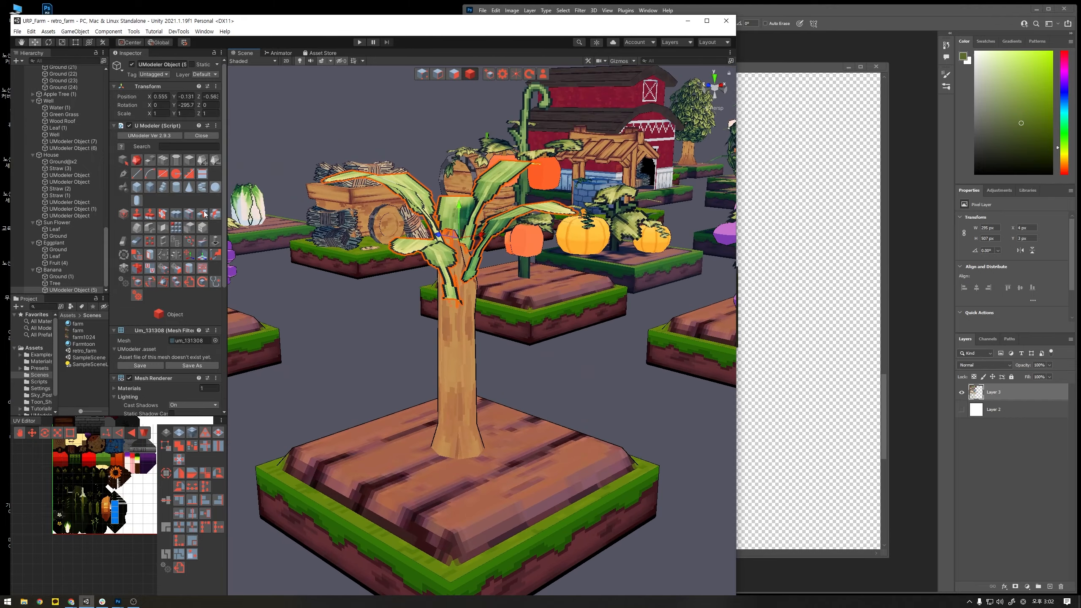
click(150, 283)
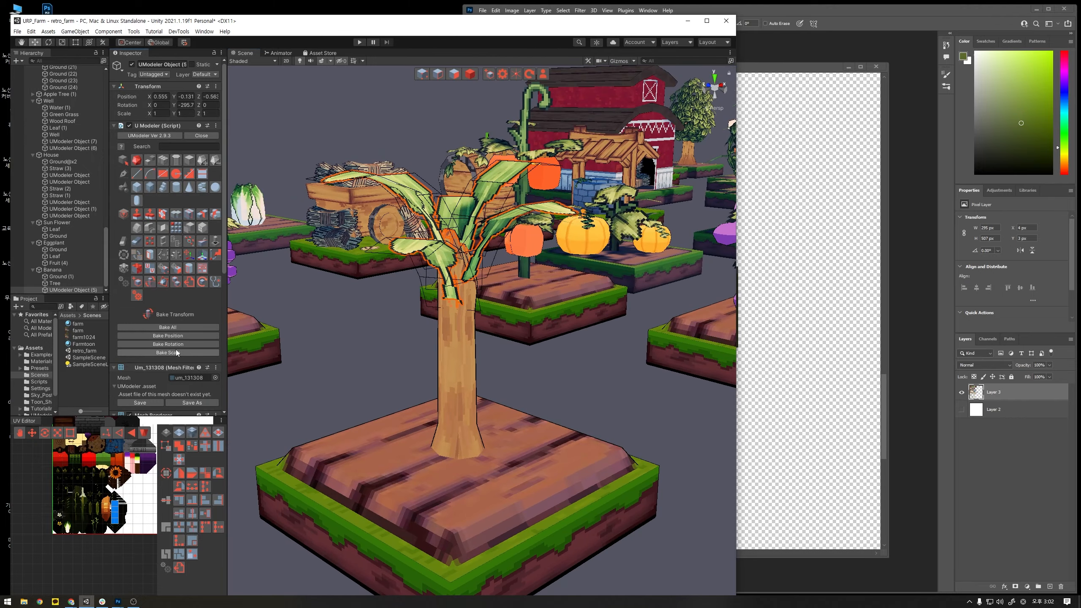
click(175, 345)
click(362, 340)
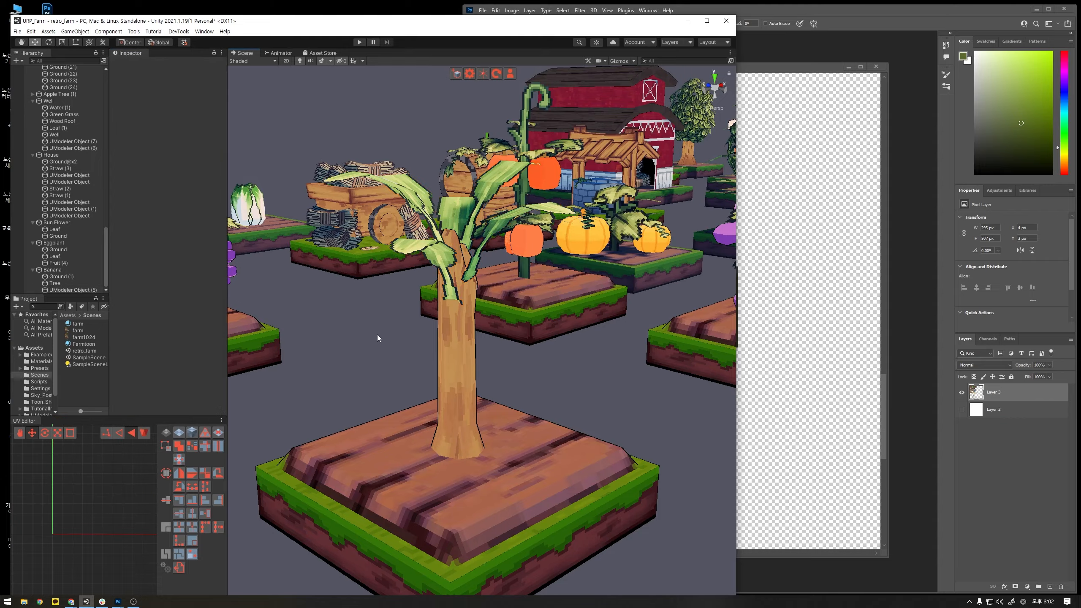
alt+drag(376, 335, 422, 308)
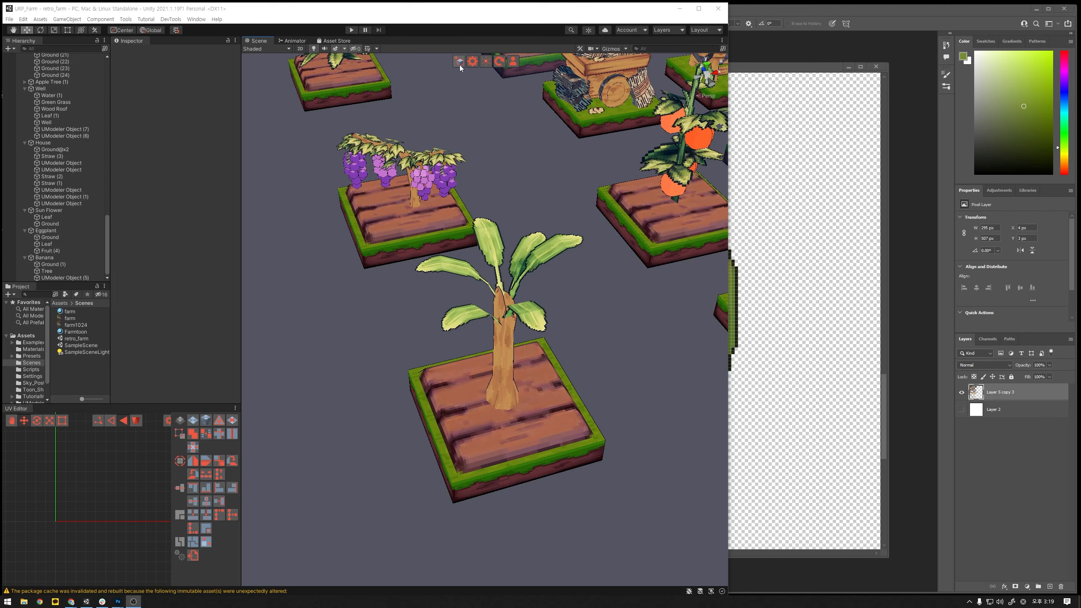
- Create a new UModeler object and draw a cylinder about 0.12 in radius and 0.26 high on the soil beside the trunk
click(459, 62)
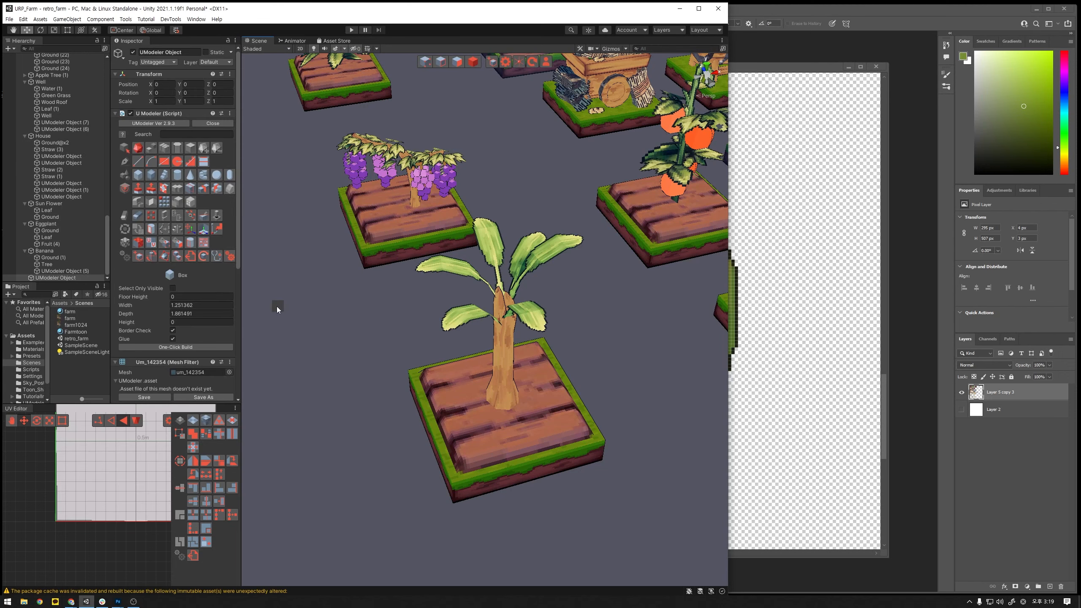
alt+drag(447, 407, 413, 402)
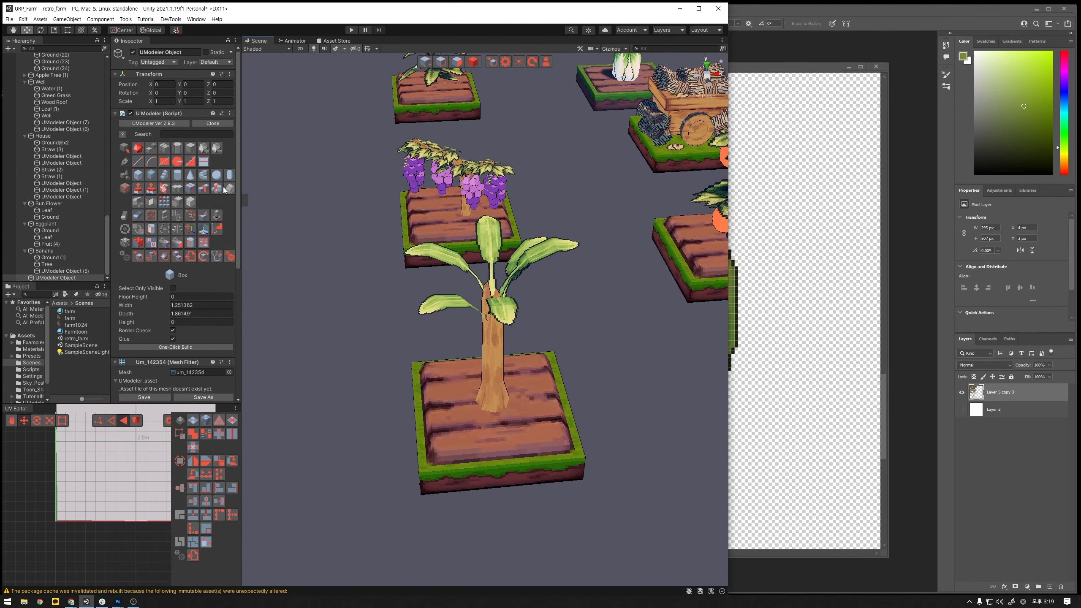
click(177, 175)
drag(441, 434, 442, 449)
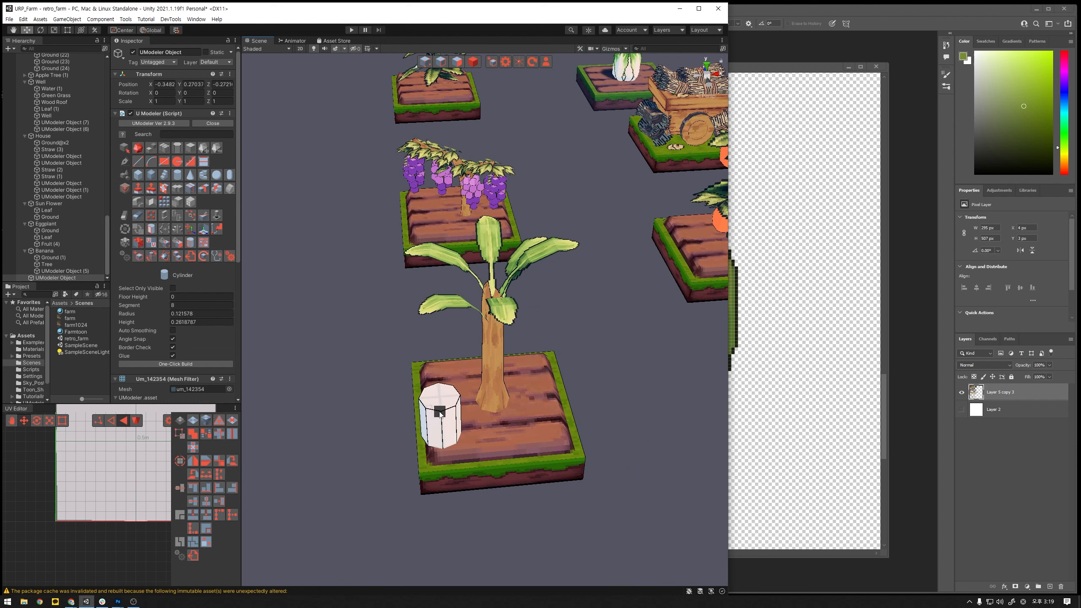
click(439, 406)
alt+drag(508, 420, 477, 78)
- Move the cylinder object to the front of the soil bed, at about Y 0.46 and Z -1.15
click(473, 63)
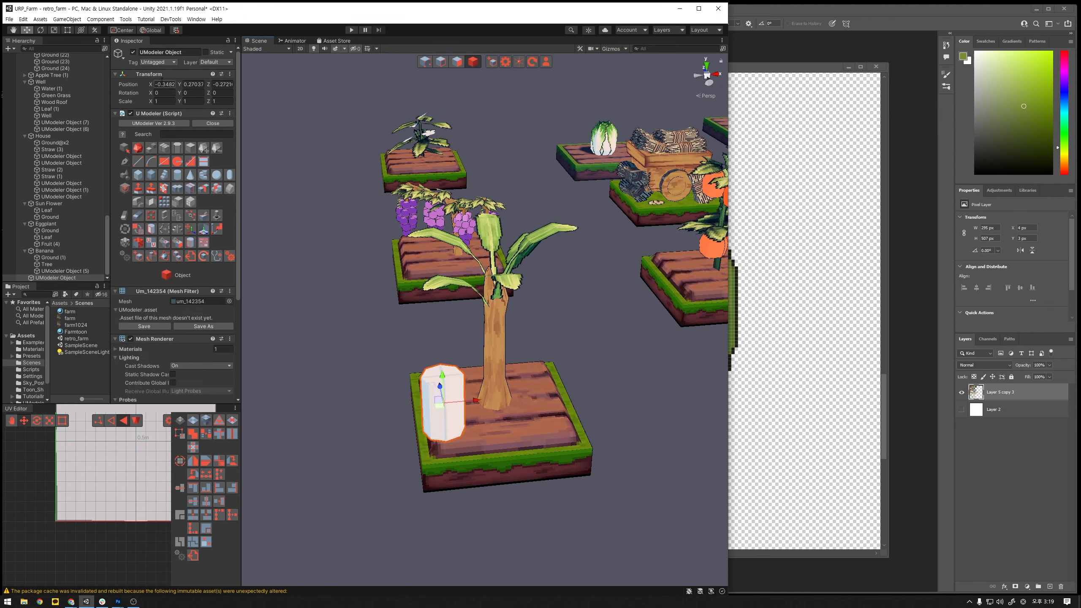
drag(431, 379, 517, 485)
scroll(517, 447, up, 2)
middle_drag(517, 485, 528, 336)
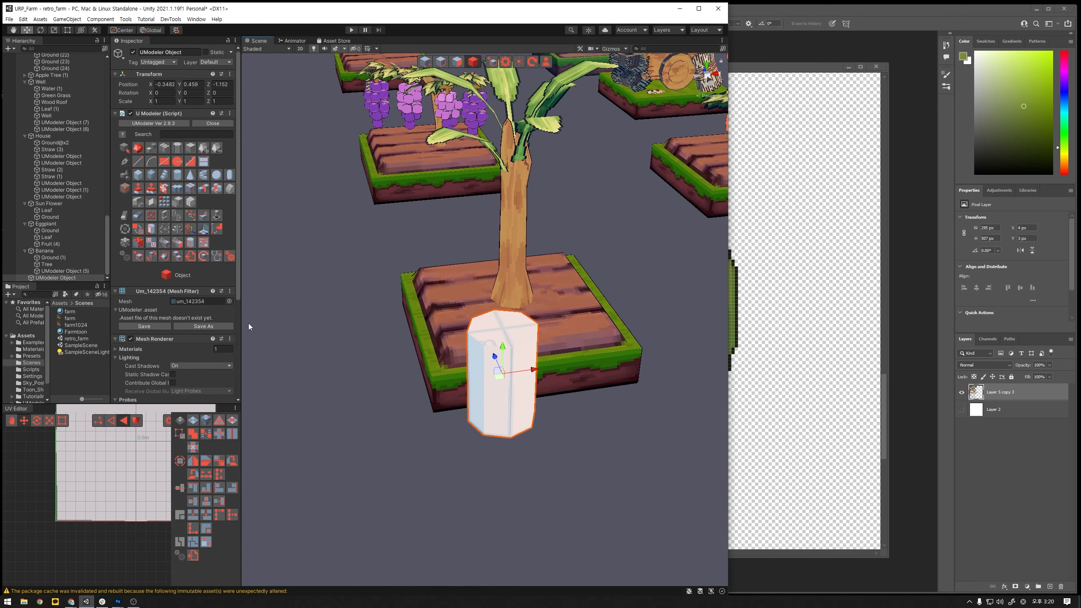
- Loop-slice the cylinder's sides with three evenly spaced horizontal cuts
click(193, 187)
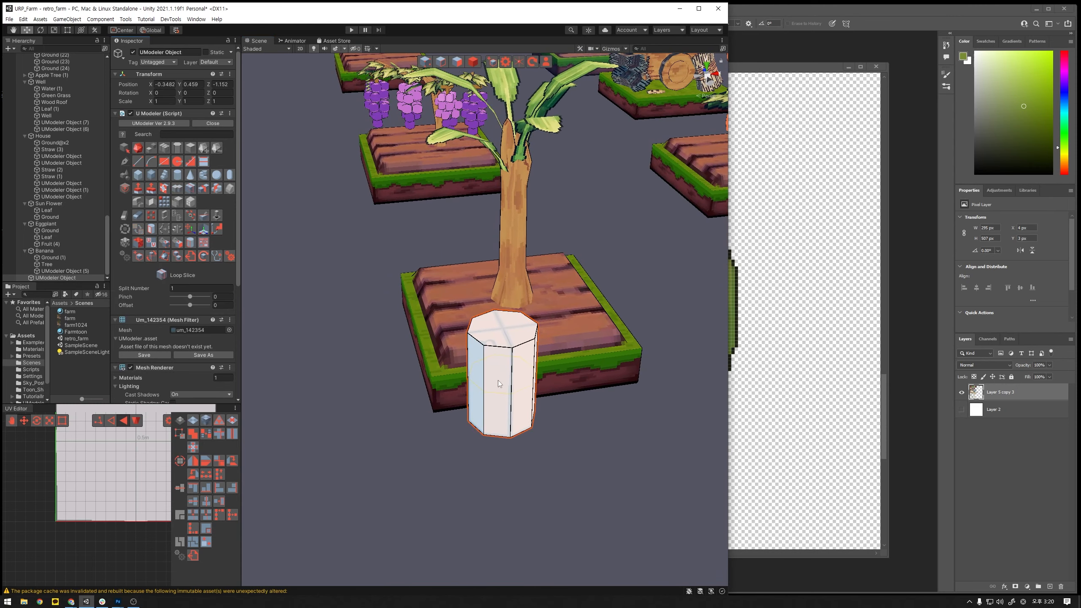
alt+drag(563, 446, 542, 336)
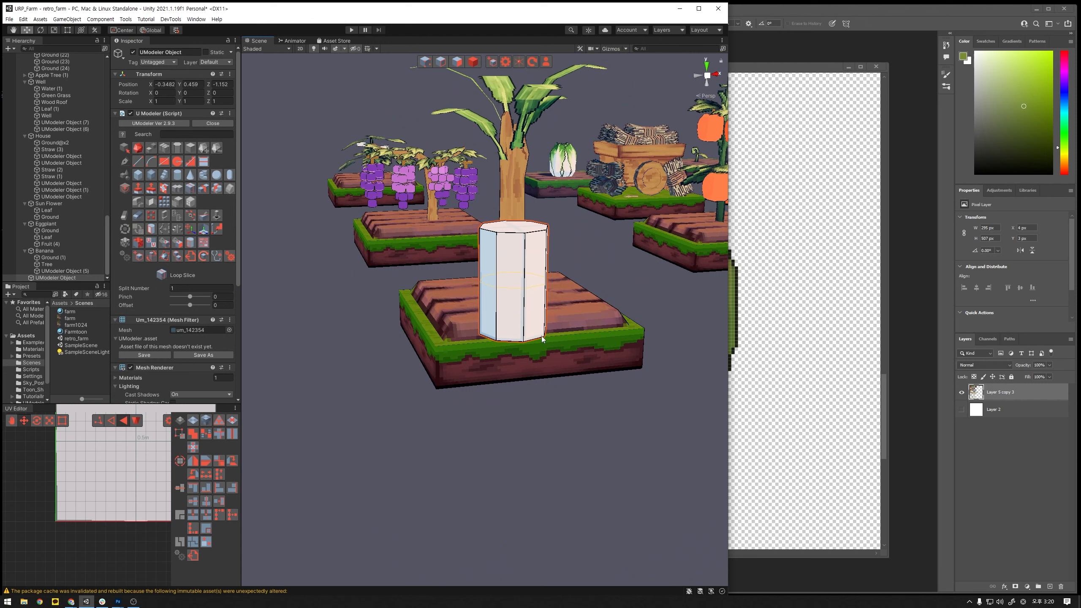
click(534, 311)
- Select all of the cylinder's polygons and scale them down
click(460, 62)
alt+drag(487, 106, 490, 141)
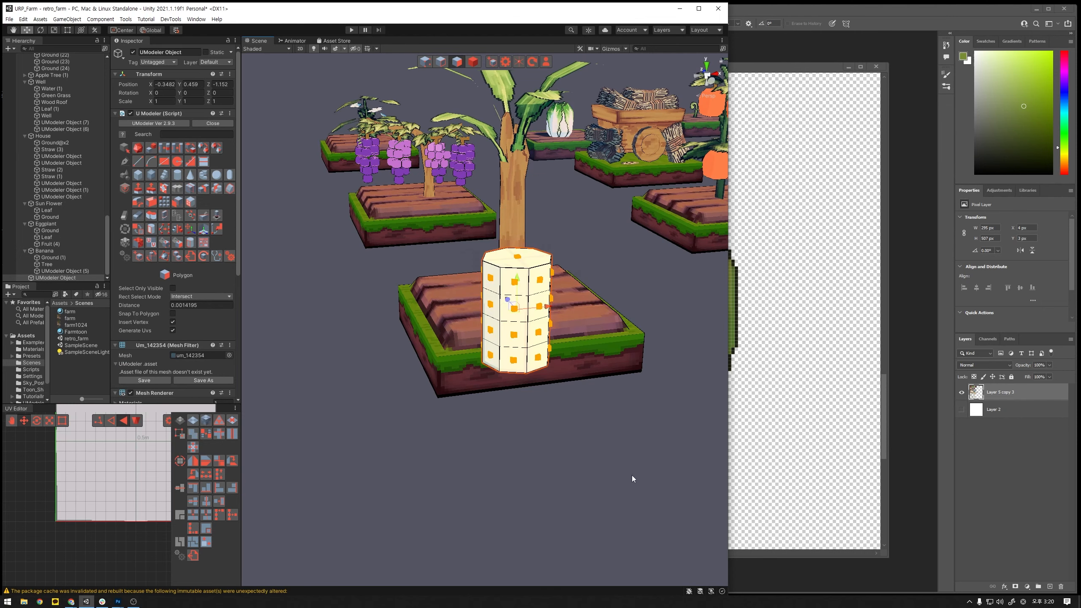
click(514, 302)
key(r)
drag(514, 313, 598, 436)
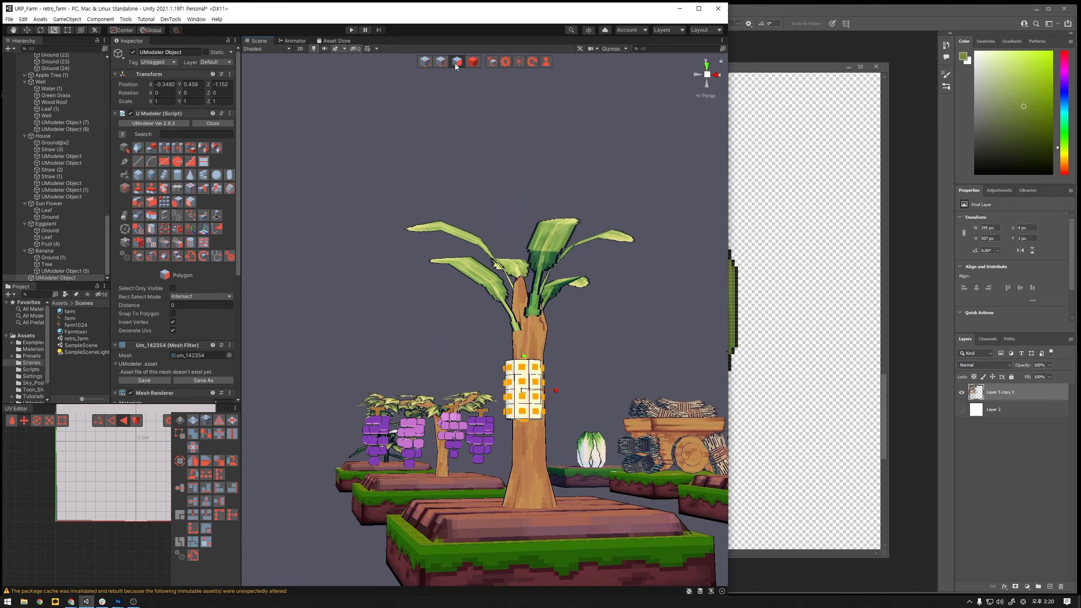
- Shrink the cylinder's bottom face and move it downward to form a tapered tip
alt+drag(617, 376, 623, 350)
click(544, 288)
click(520, 270)
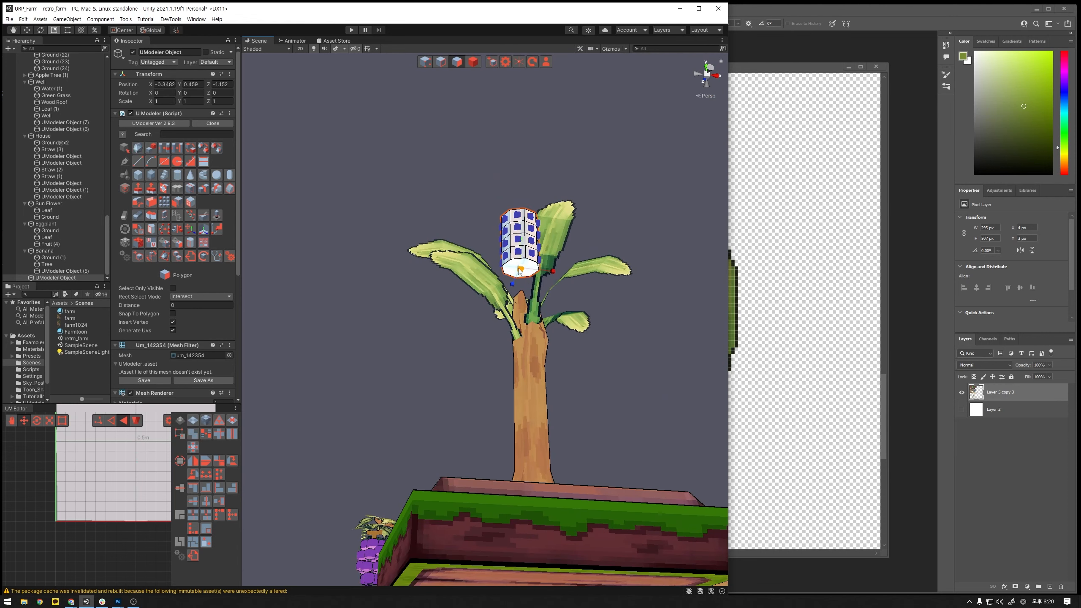
drag(522, 273, 505, 291)
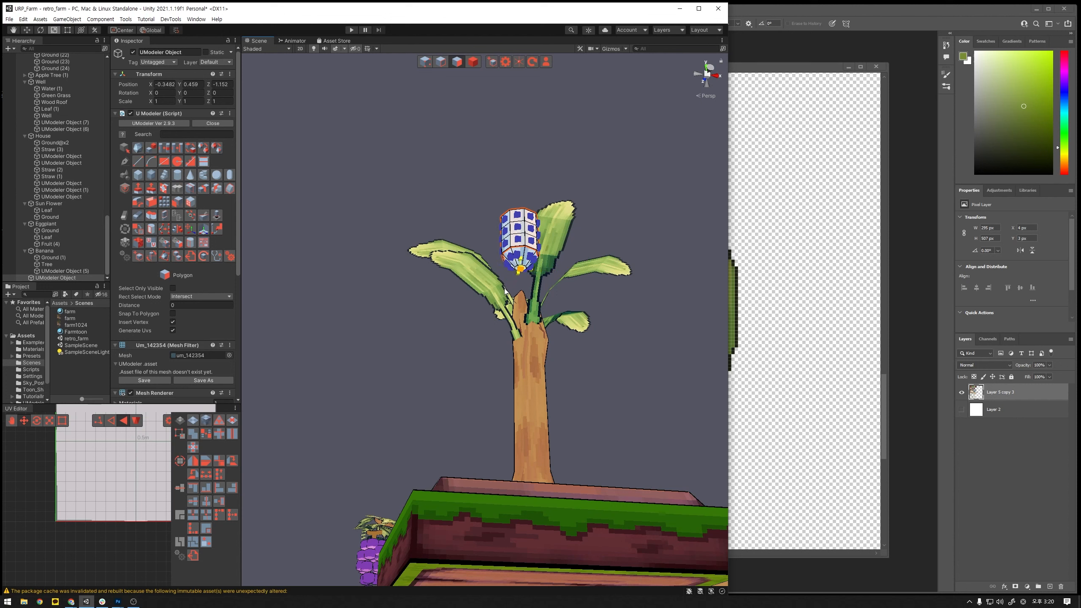
key(w)
drag(520, 243, 569, 335)
scroll(576, 276, up, 3)
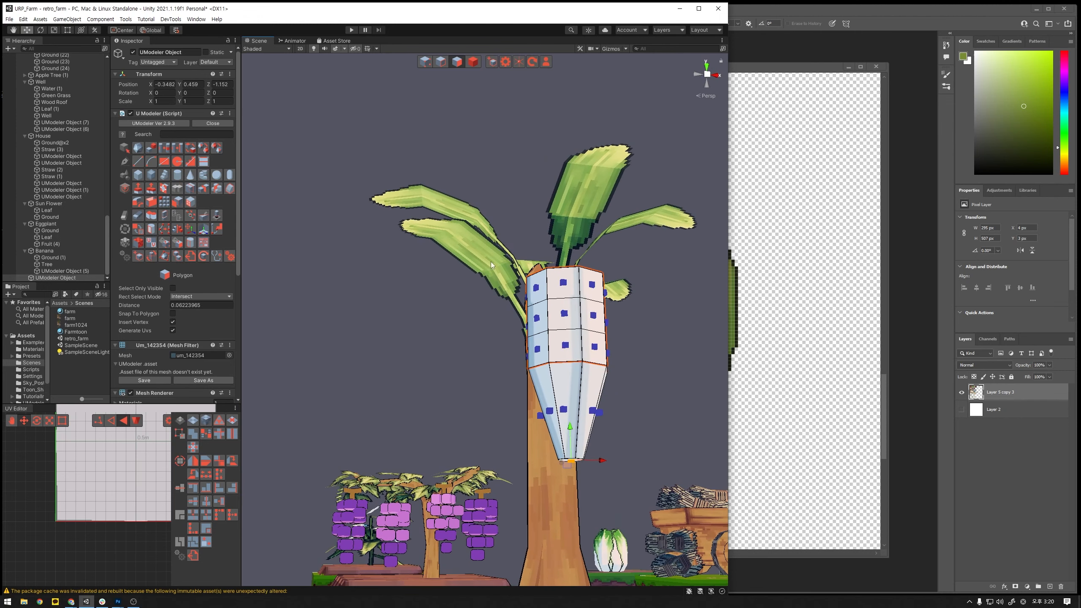
- Loop-slice the tapered section once around its middle and scale the new edge loop slightly outward
click(198, 189)
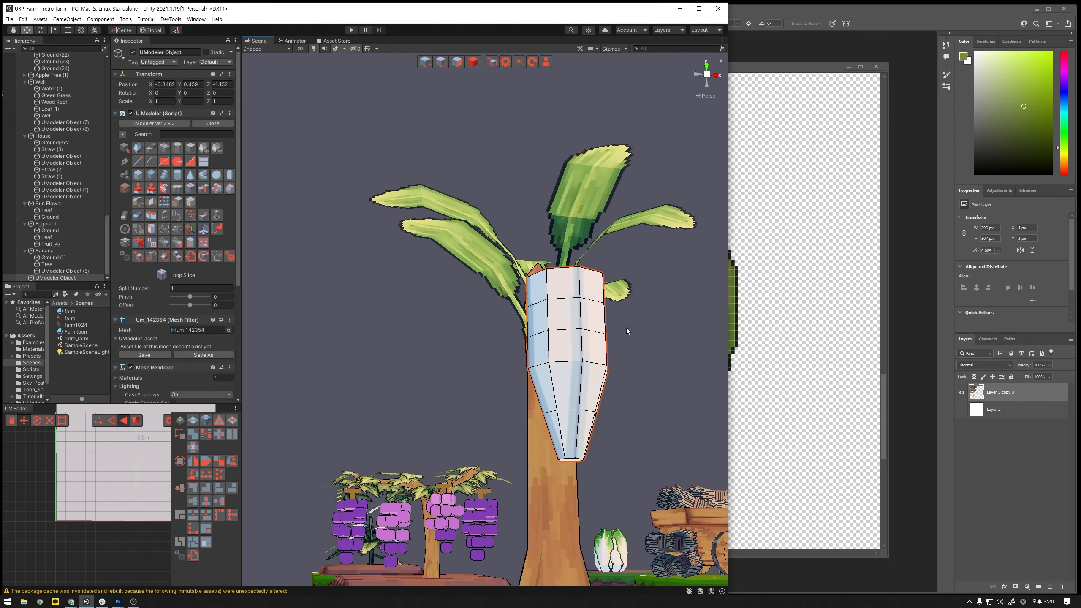
click(446, 66)
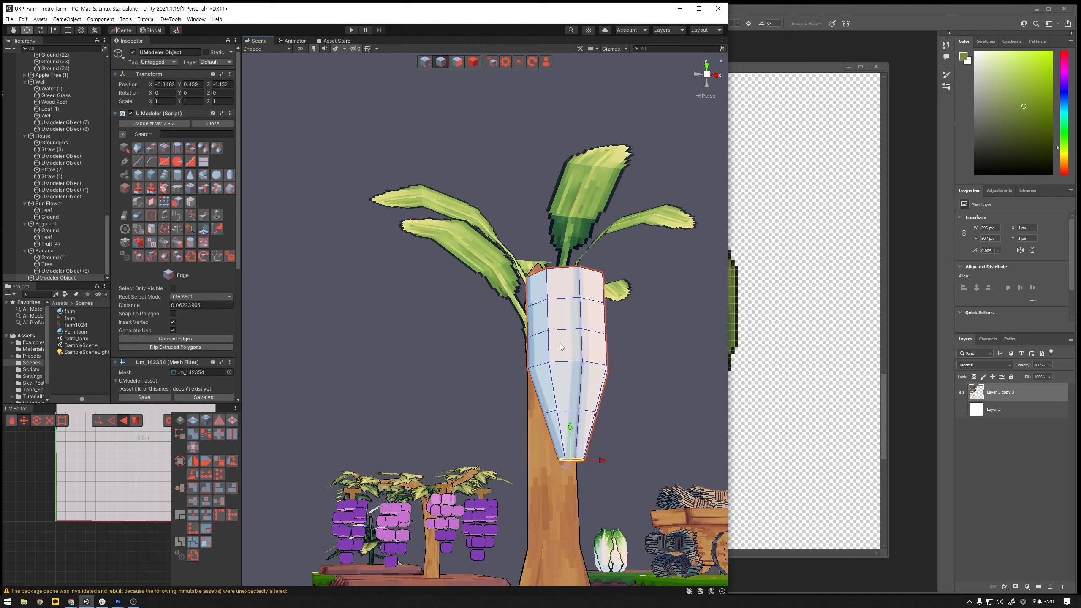
double_click(574, 415)
key(r)
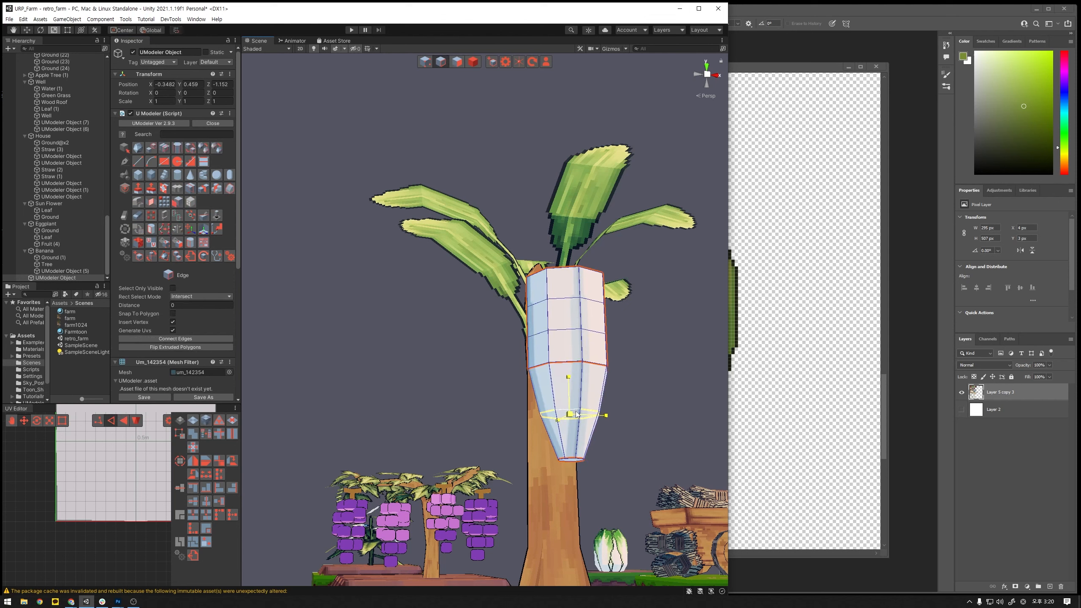
drag(576, 413, 578, 413)
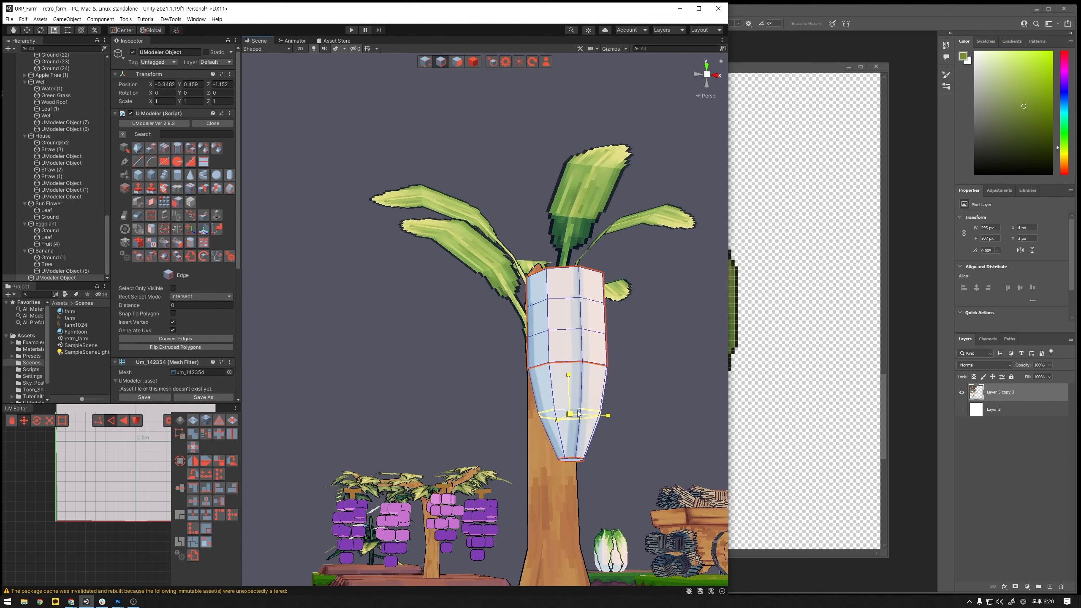
- Select the edge loops just above the taper and shift them vertically to even out the bands
double_click(574, 365)
drag(569, 373, 569, 312)
key(w)
click(577, 331)
double_click(578, 332)
alt+drag(602, 316, 603, 332)
alt+drag(606, 331, 611, 341)
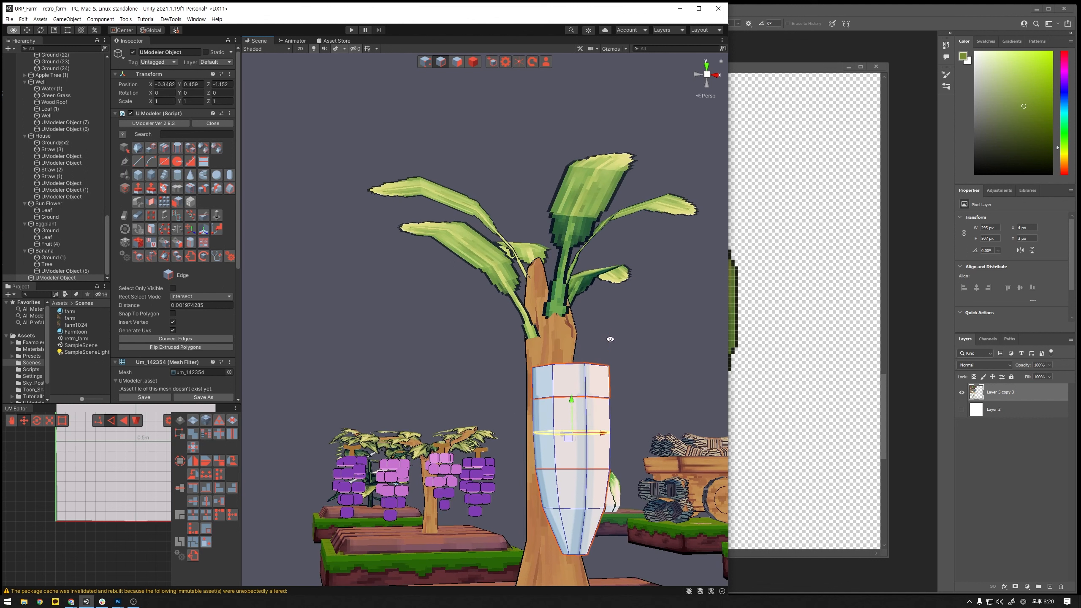
- Select the cylinder's top edge ring and raise it to lengthen the upper section
click(578, 396)
double_click(583, 367)
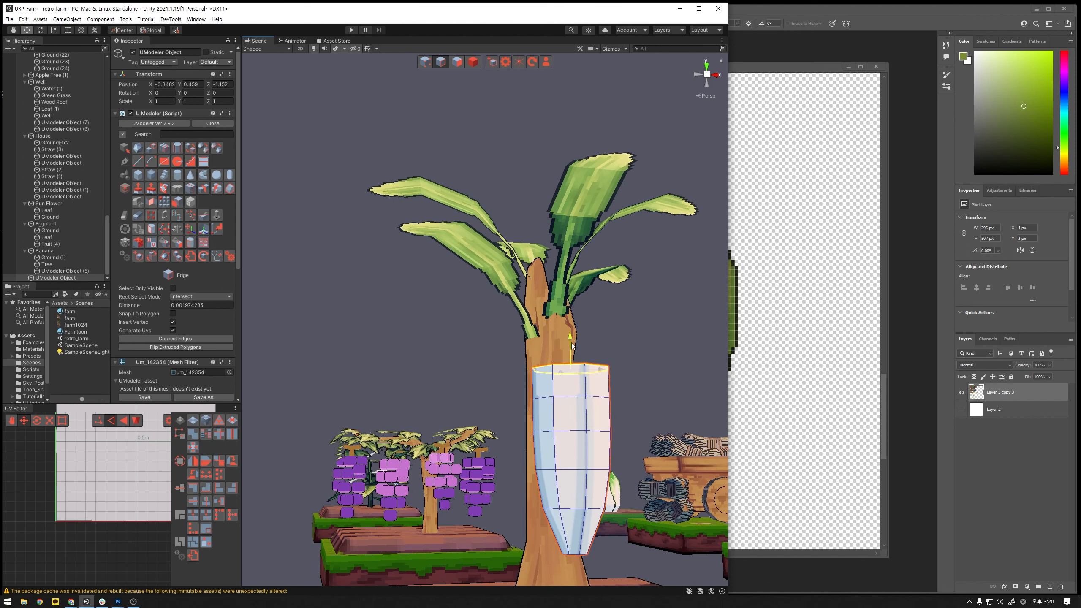
drag(571, 344, 576, 322)
alt+drag(576, 323, 568, 395)
scroll(576, 334, down, 8)
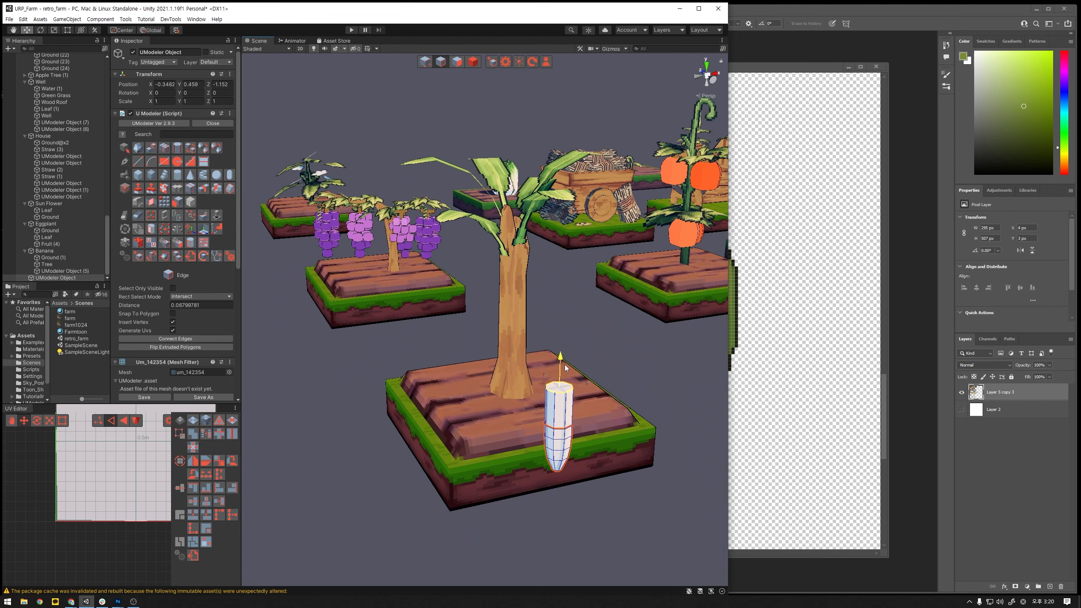
alt+drag(564, 361, 215, 260)
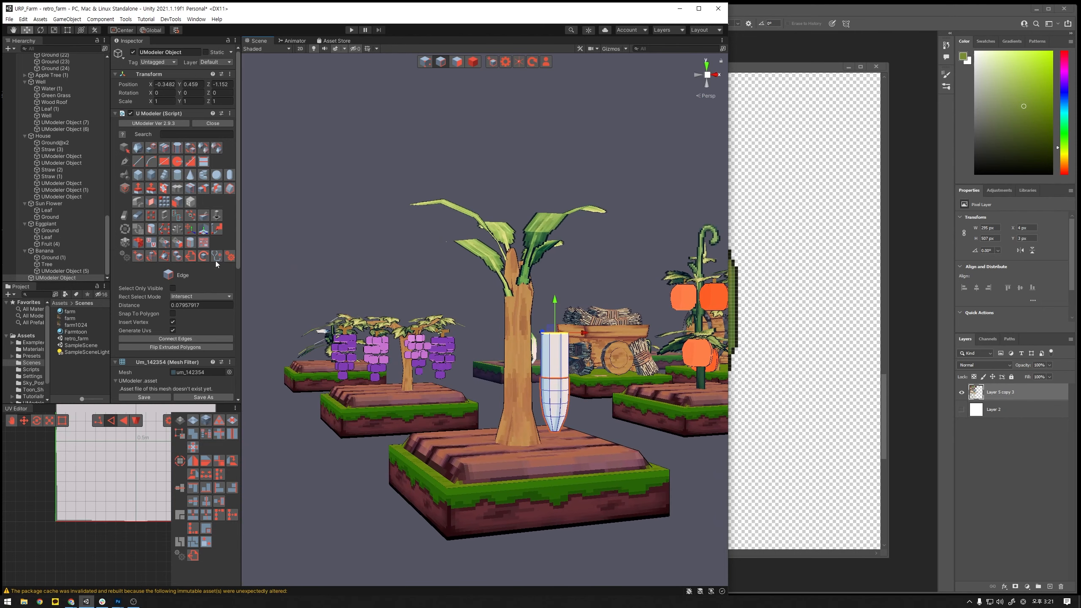
- Loop-slice the lengthened upper section with two horizontal cuts and return to edge editing
click(189, 190)
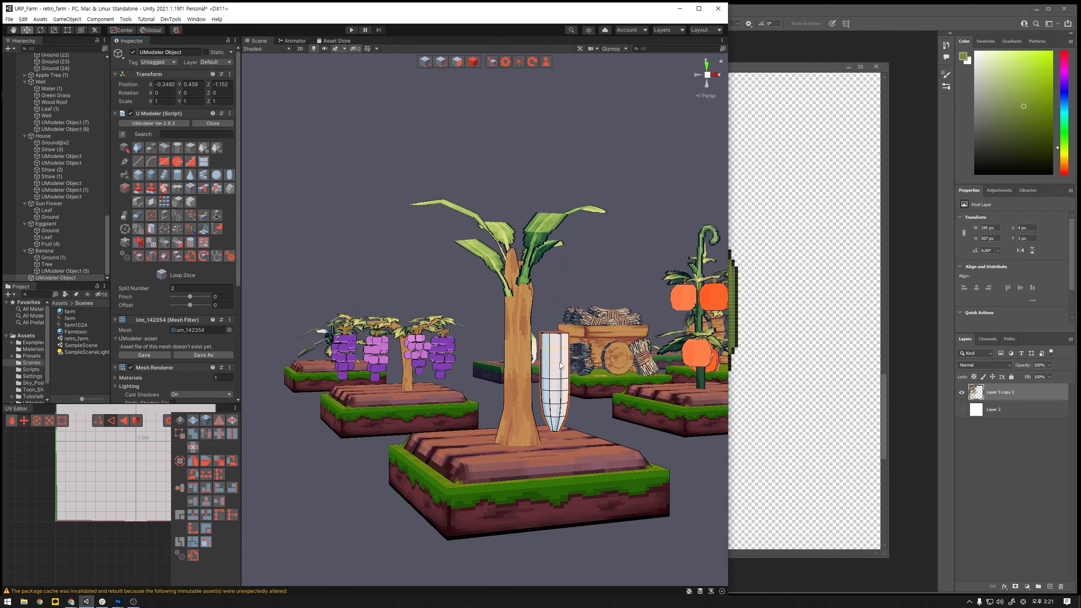
click(459, 63)
click(442, 62)
- Tilt and narrow the cylinder's top edge ring to form the banana's tapered stem end
scroll(616, 342, up, 3)
middle_drag(661, 426, 596, 396)
key(e)
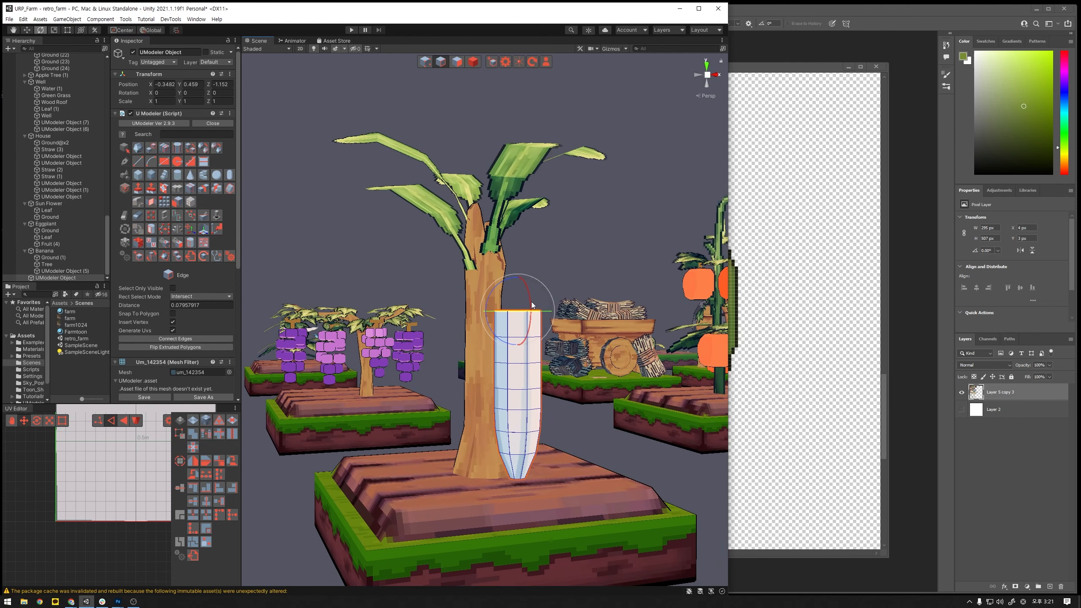
drag(531, 303, 551, 391)
key(w)
key(r)
key(w)
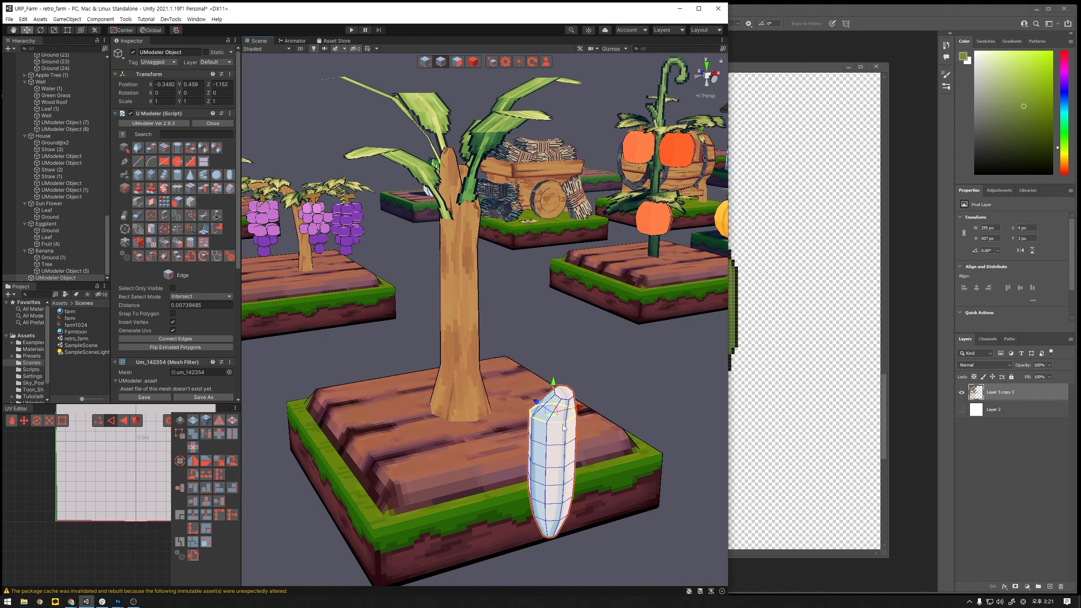
- Shift the upper and middle edge loops sideways one after another to bend the cylinder into a banana curve
alt+drag(561, 427, 549, 394)
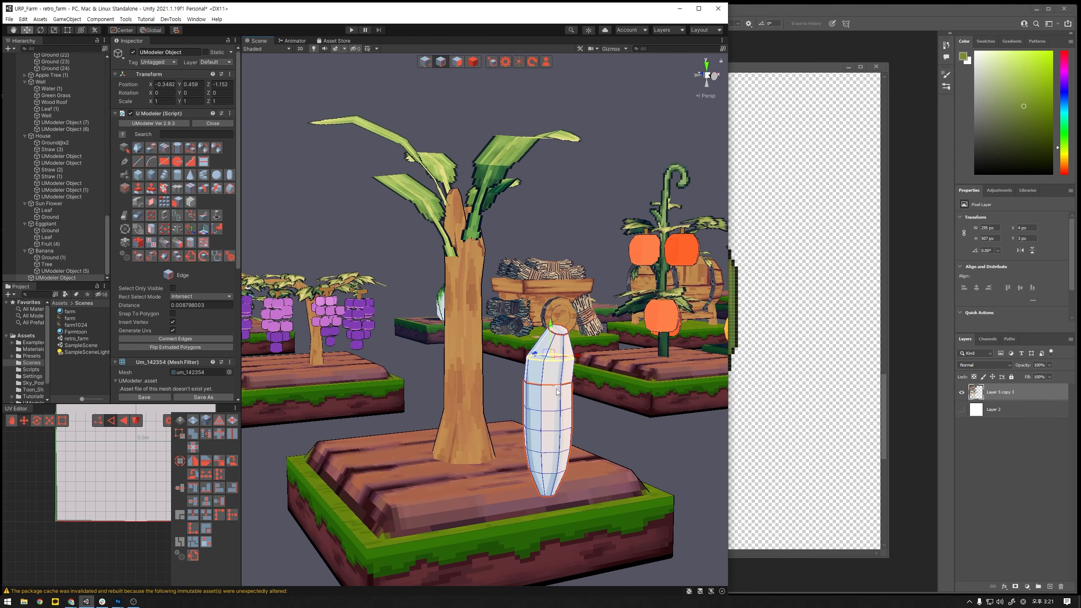
click(533, 379)
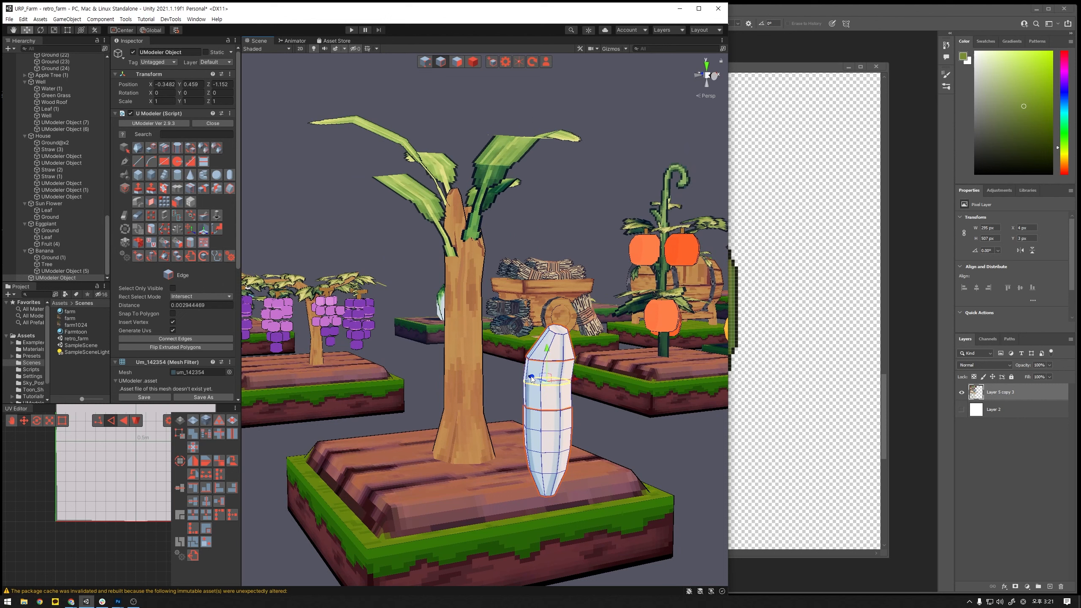
click(546, 408)
drag(535, 402, 531, 402)
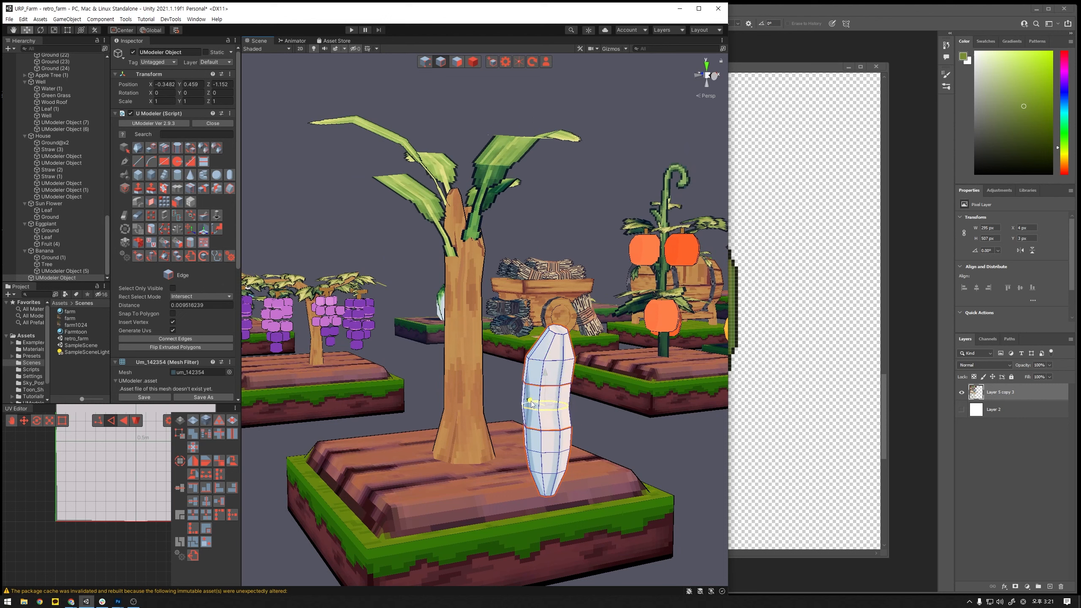
click(533, 423)
click(609, 440)
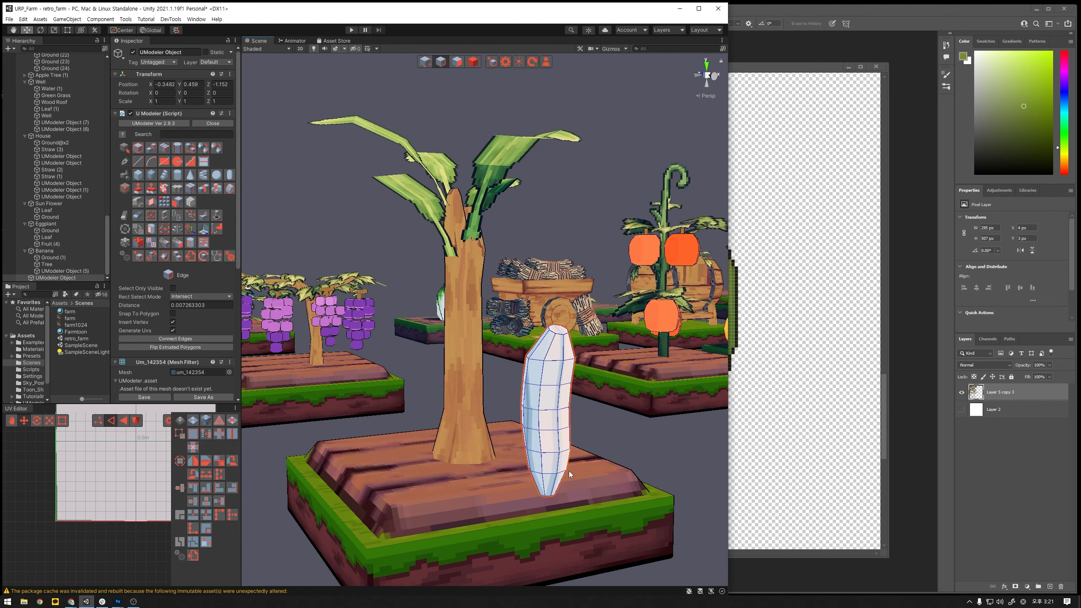
- Select the edge loop below the banana's middle, tilt it and offset it sideways to continue the curve
alt+drag(571, 509, 570, 479)
double_click(548, 408)
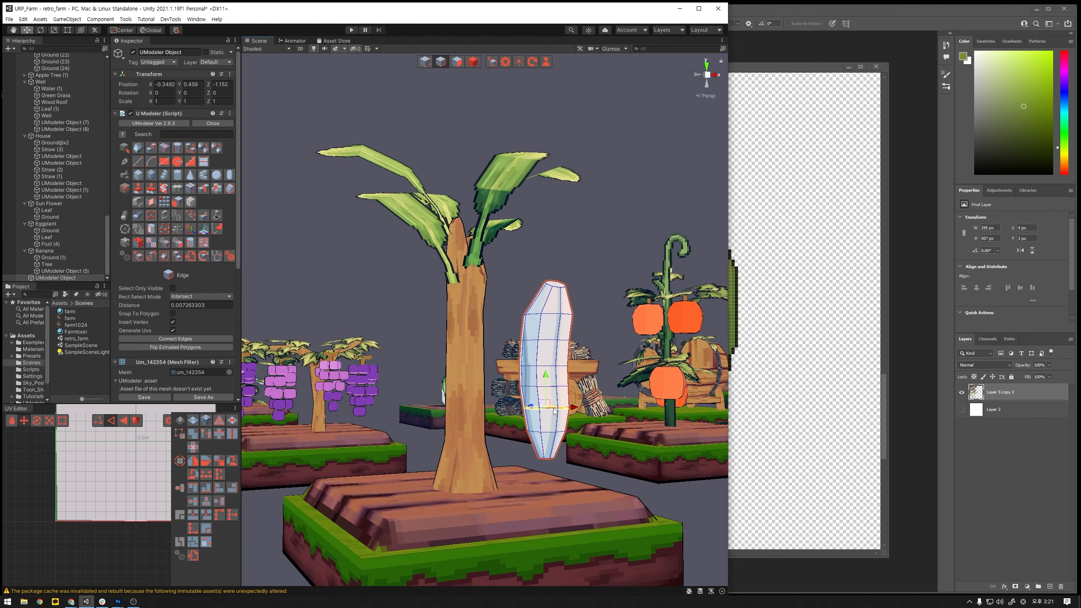
key(e)
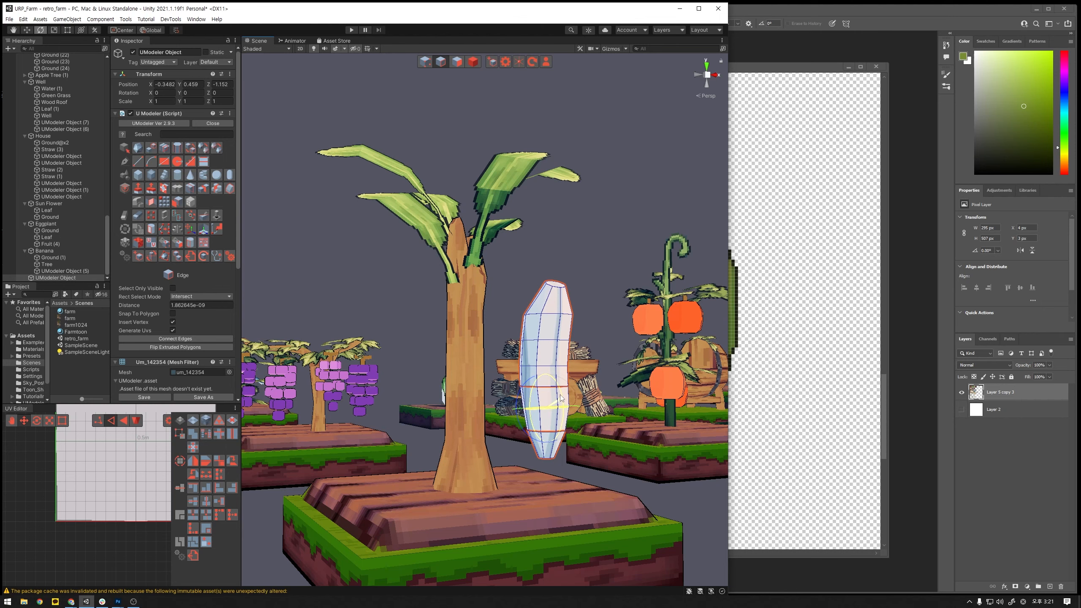
key(w)
alt+drag(561, 398, 536, 433)
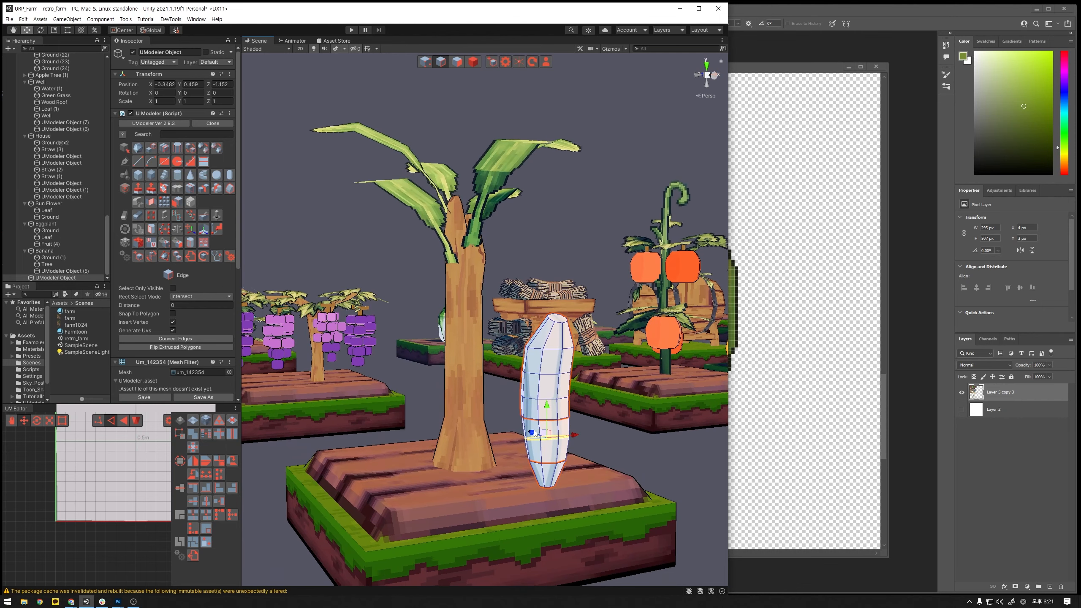
click(532, 433)
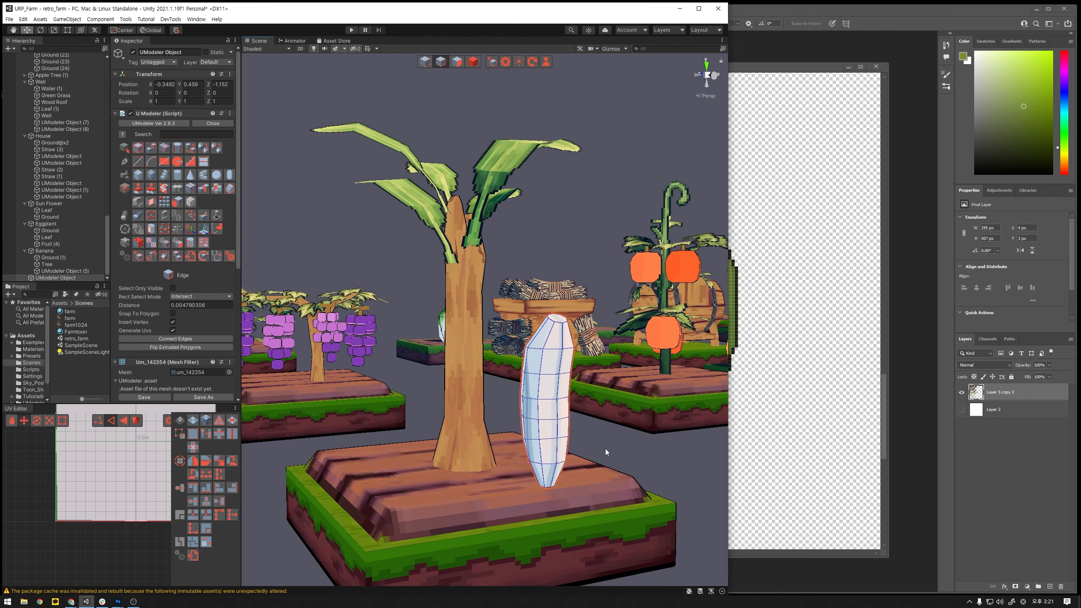
- Tilt the lowest edge loop above the banana's bottom tip and adjust its height slightly
double_click(550, 463)
key(r)
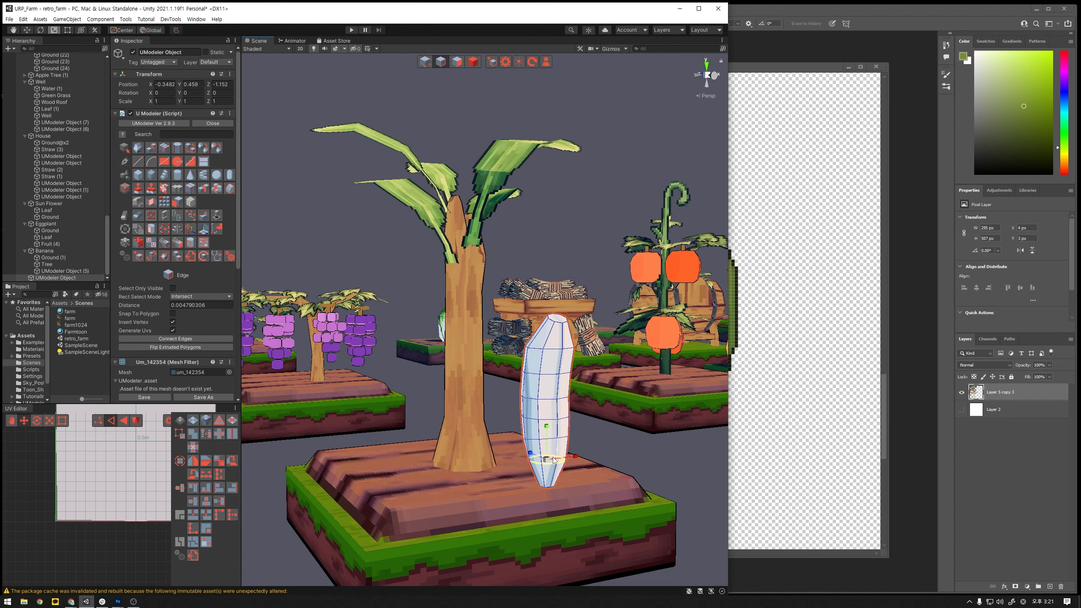
key(e)
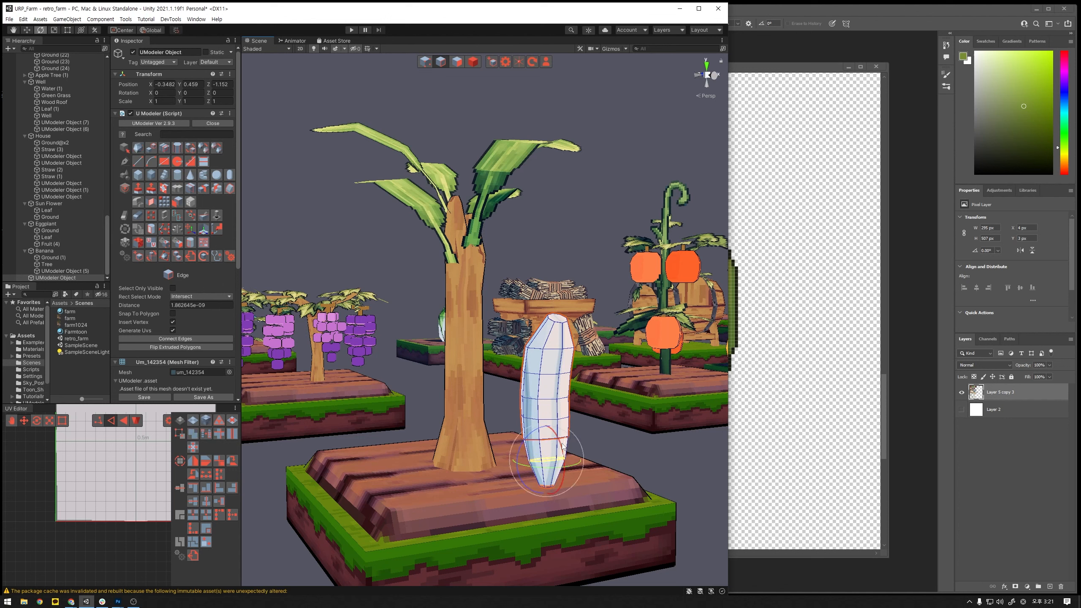
key(w)
drag(550, 434, 549, 432)
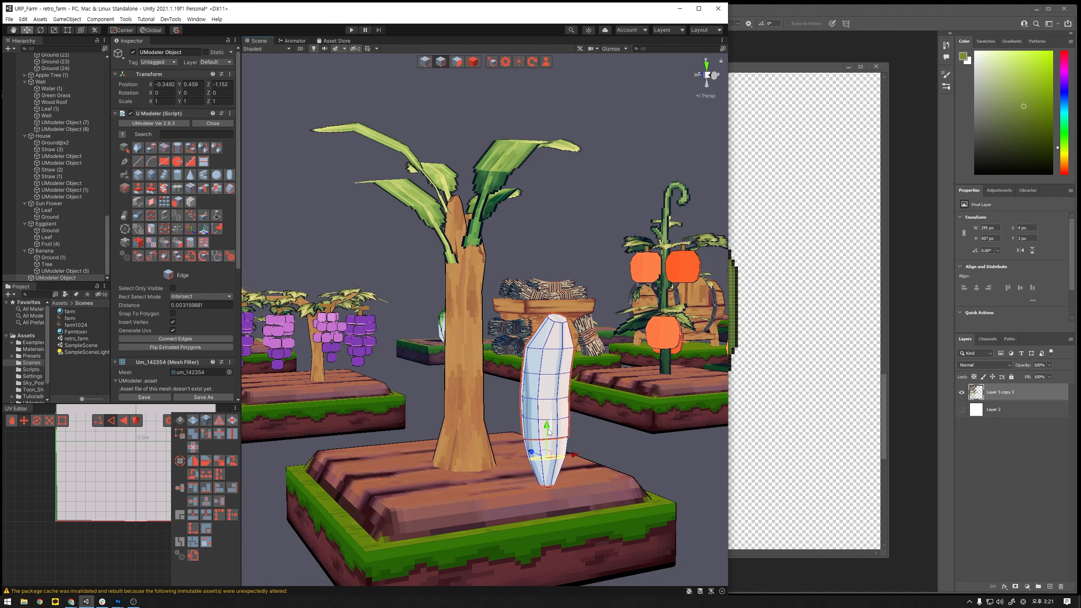
- Select the vertices of the banana's bottom tip and rotate them to follow the curve
click(426, 66)
alt+drag(618, 504, 574, 442)
key(e)
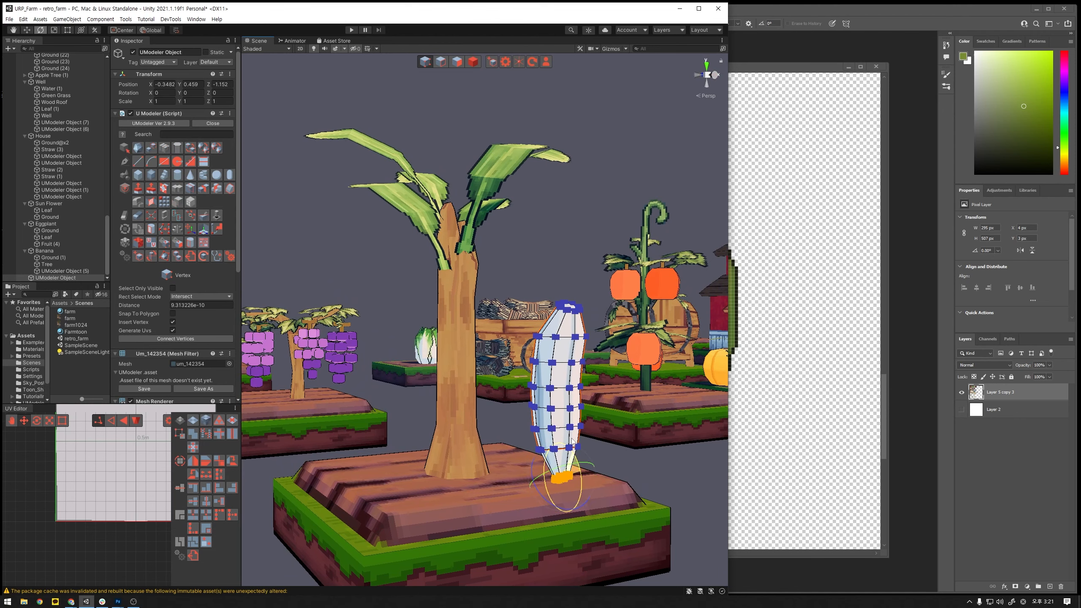
alt+drag(625, 466, 698, 462)
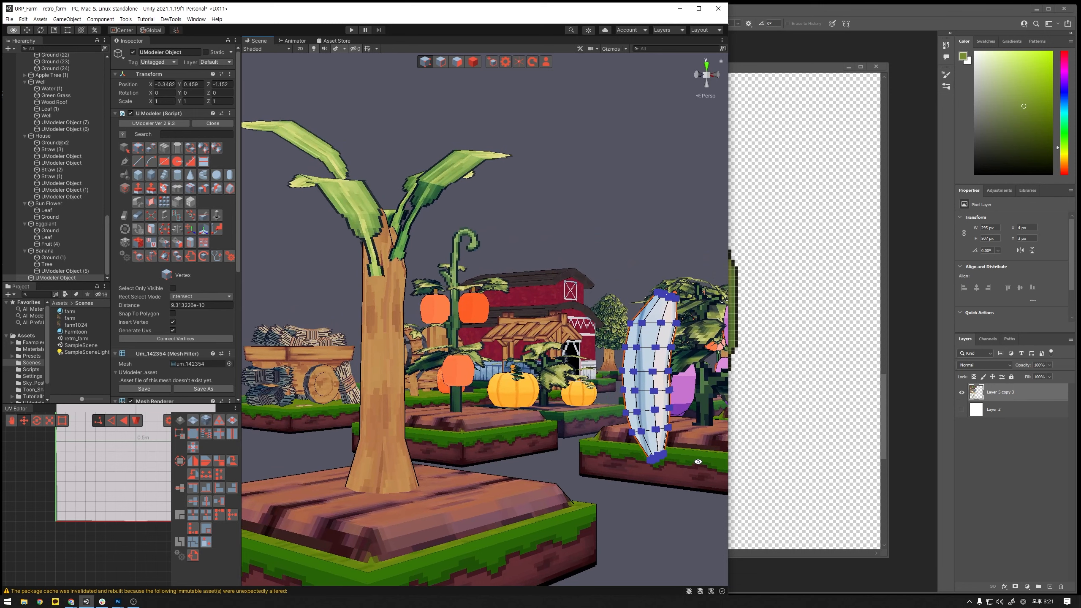
alt+middle_drag(698, 462, 620, 478)
scroll(620, 478, up, 3)
scroll(646, 477, down, 3)
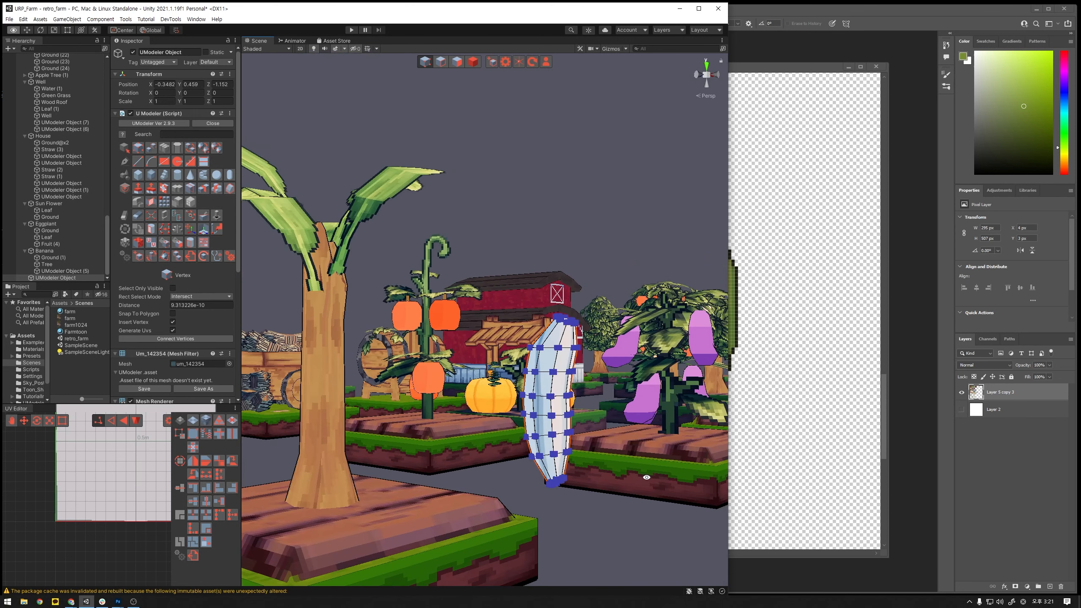
alt+drag(646, 477, 642, 466)
- Return to edge editing, then rotate and shift the edge loop below the middle to smooth the banana's bend
click(440, 63)
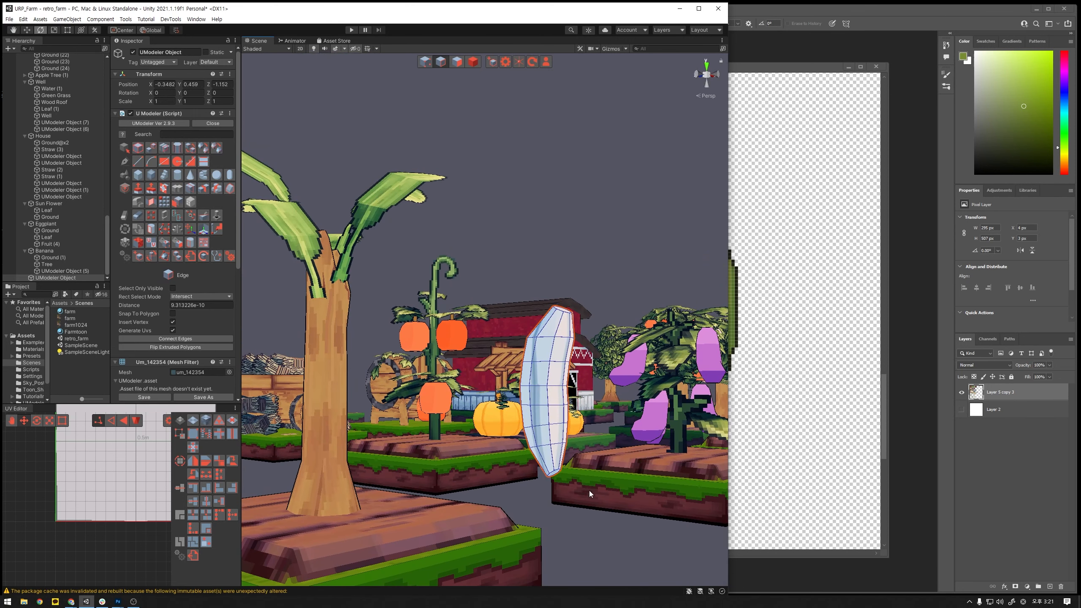
click(558, 404)
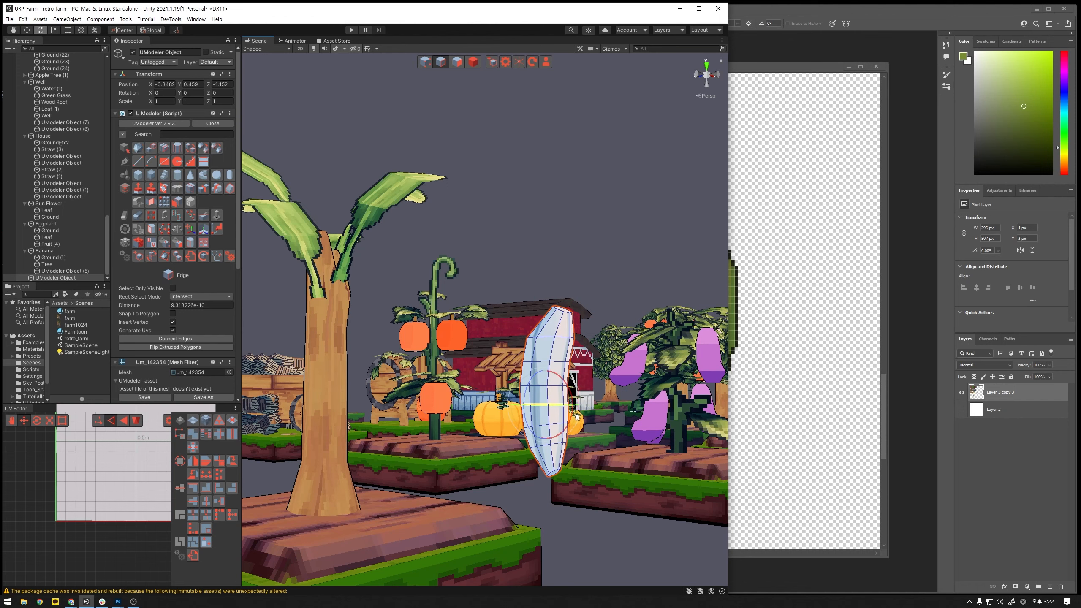
alt+drag(555, 438, 513, 434)
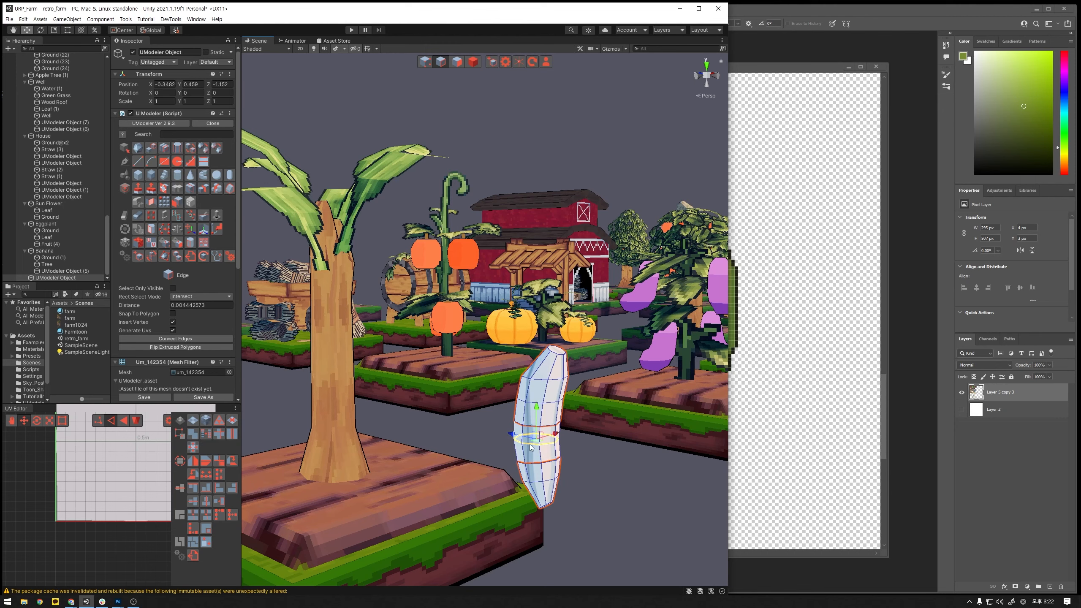
click(604, 488)
alt+drag(605, 489, 613, 458)
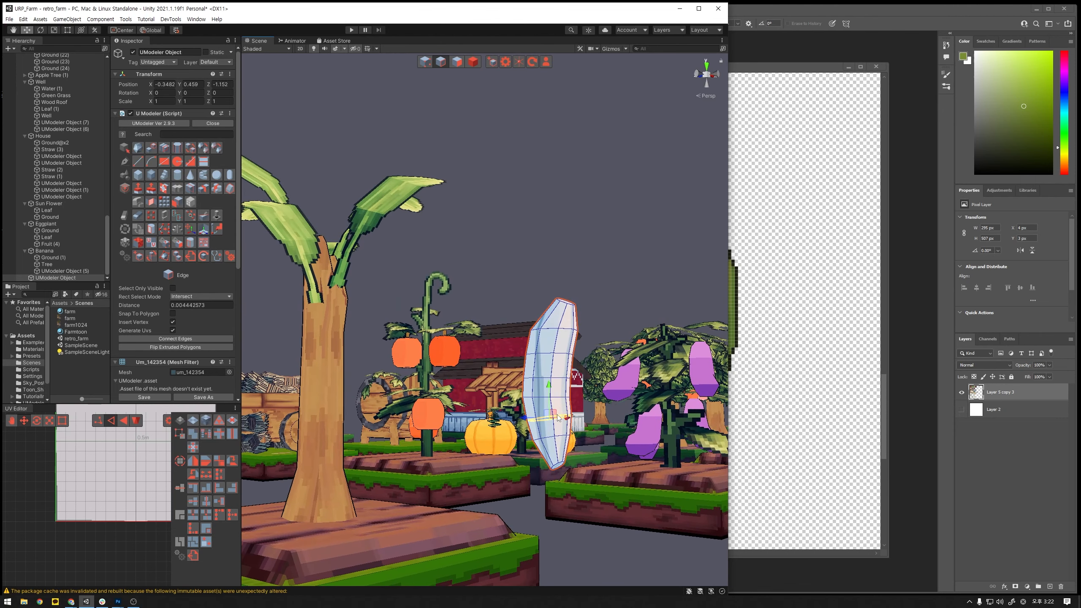
alt+drag(559, 418, 583, 411)
click(613, 414)
click(681, 511)
alt+drag(682, 513, 608, 484)
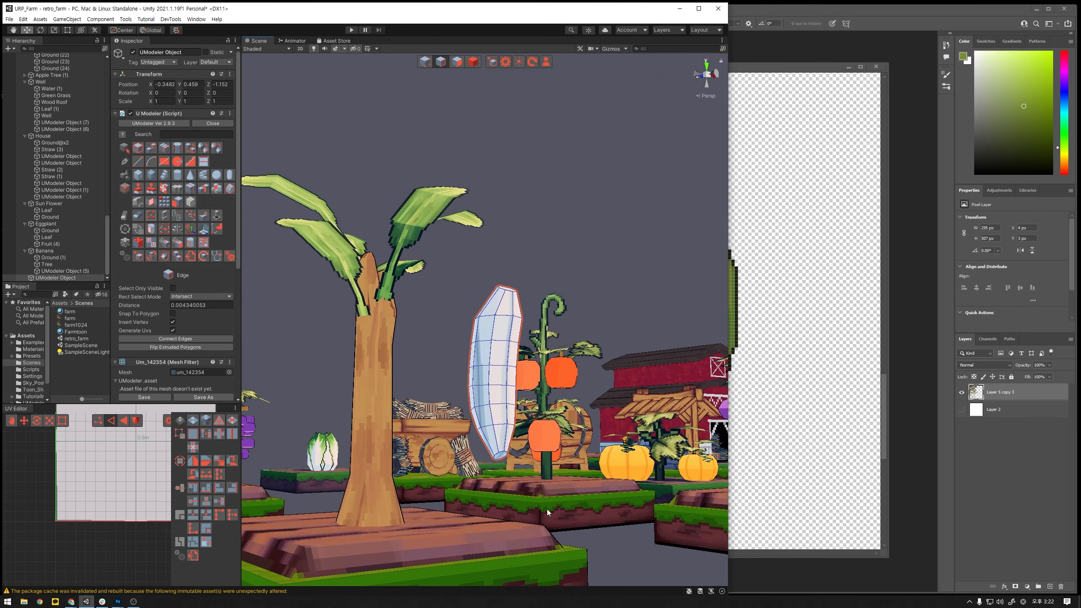
- Frame the full 1 m UV area in the UV Editor and switch the banana mesh to polygon editing
alt+drag(547, 509, 413, 528)
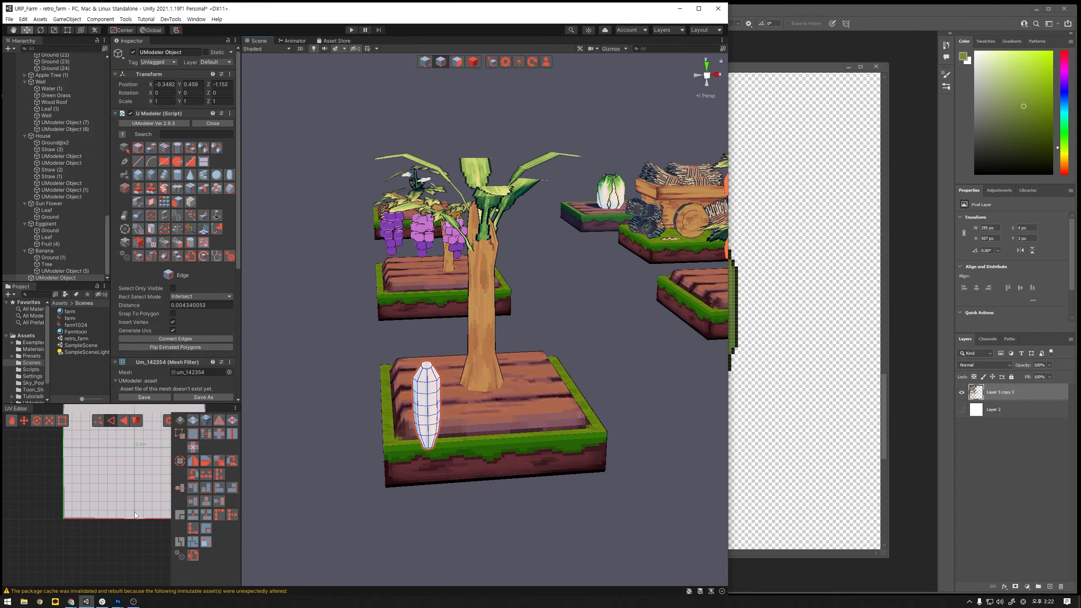
scroll(148, 476, down, 2)
middle_drag(148, 477, 111, 524)
scroll(128, 522, down, 1)
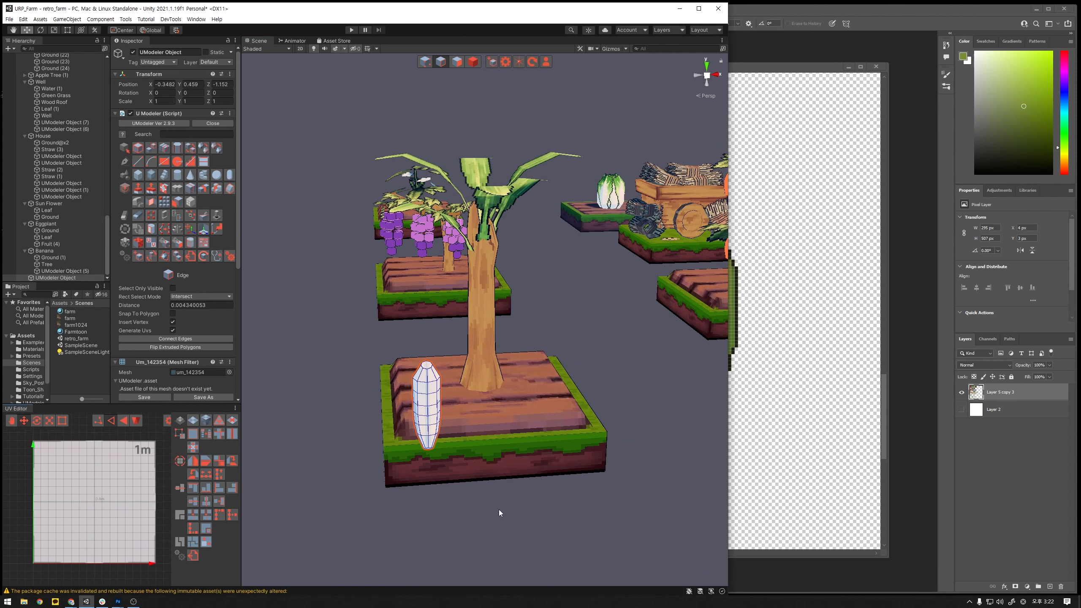
drag(497, 512, 356, 316)
click(354, 405)
click(457, 63)
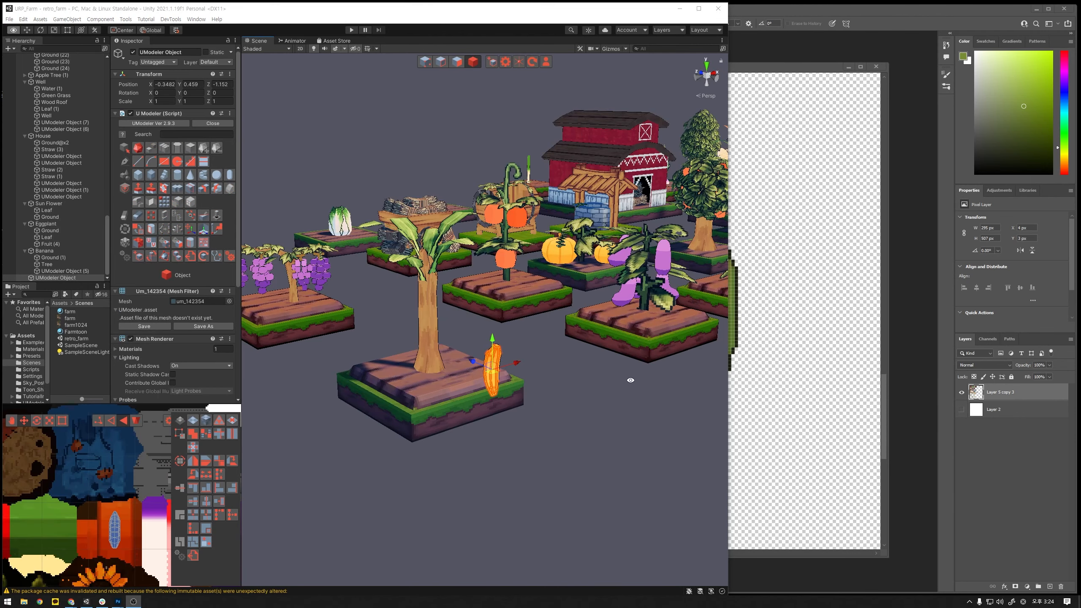
- Lay the textured banana object flat by setting its X rotation to 90
alt+drag(630, 381, 605, 387)
scroll(615, 400, up, 5)
key(e)
drag(522, 463, 549, 409)
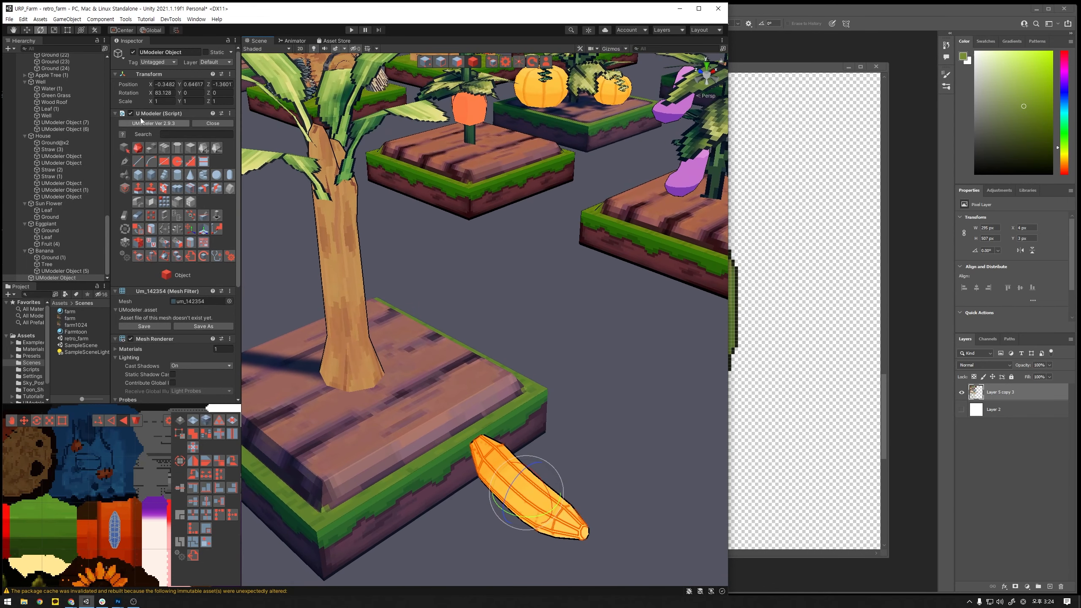
click(162, 94)
text(90)
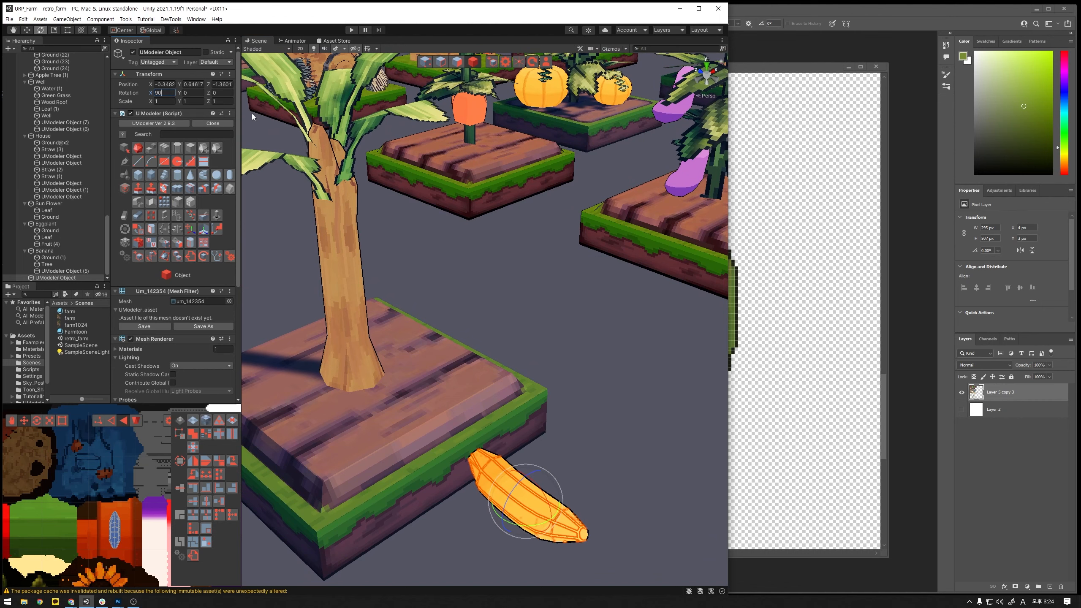
- Reselect the banana object and scale it down uniformly to about 0.575
scroll(494, 260, down, 10)
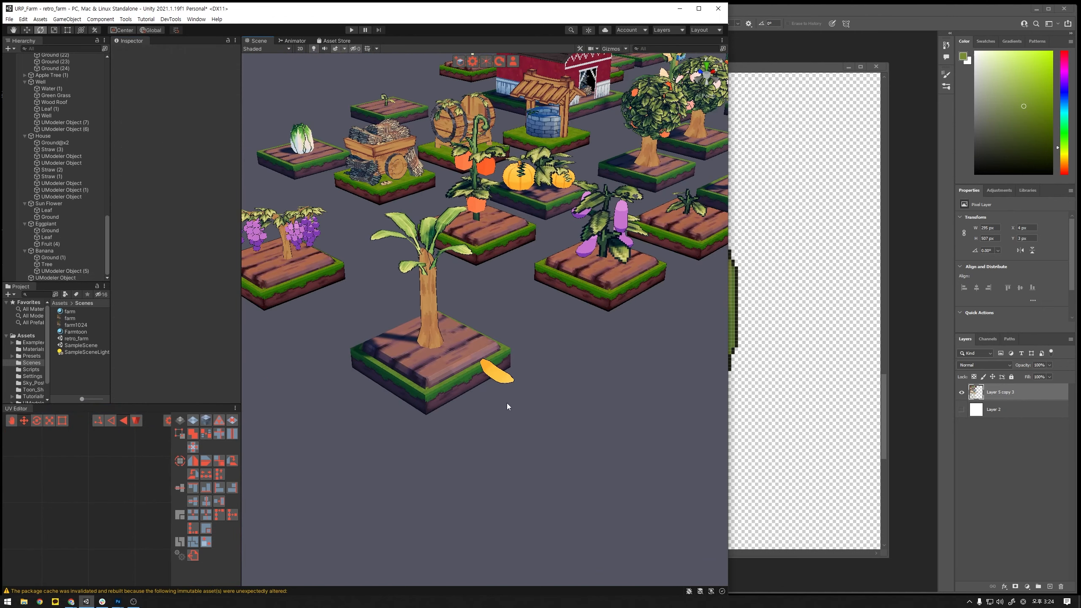
key(r)
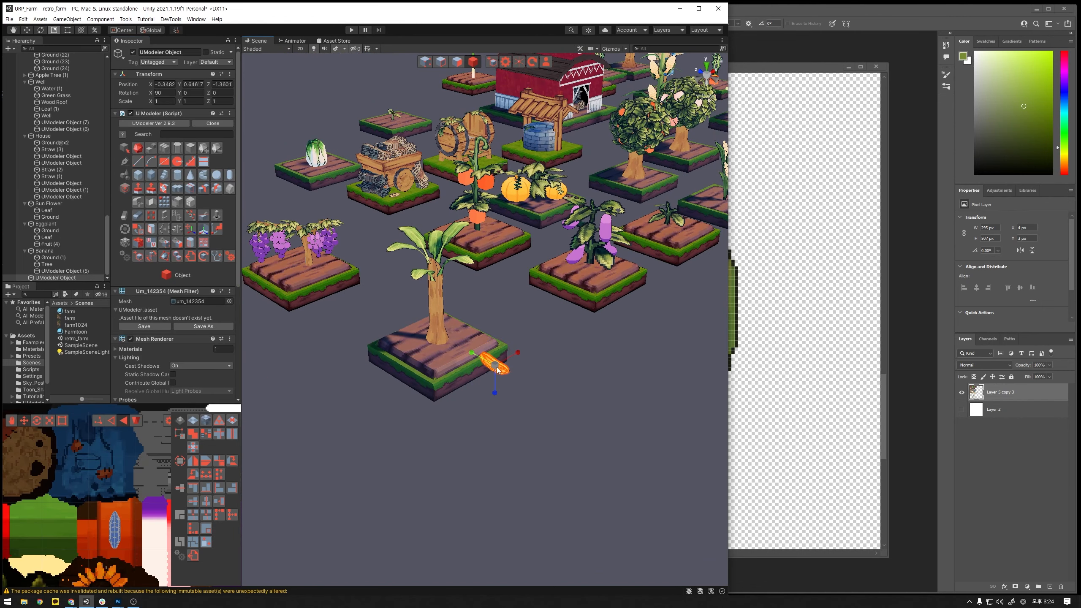
drag(497, 369, 488, 375)
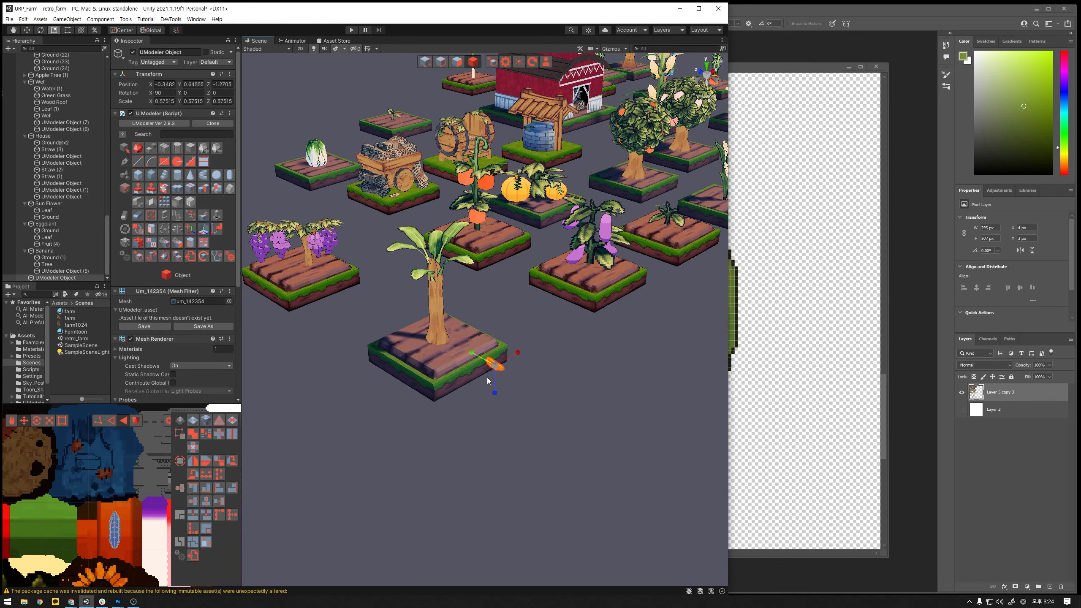
- Bake the banana's scale and rotation into its mesh with Bake Transform
scroll(517, 377, up, 6)
alt+drag(474, 358, 612, 429)
alt+drag(586, 393, 478, 304)
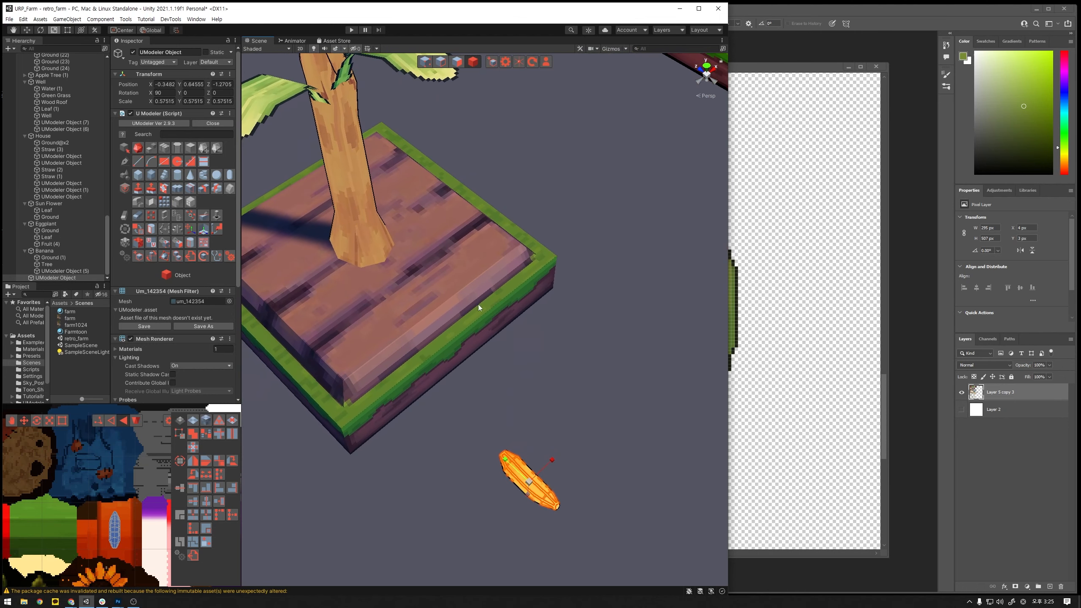
click(151, 256)
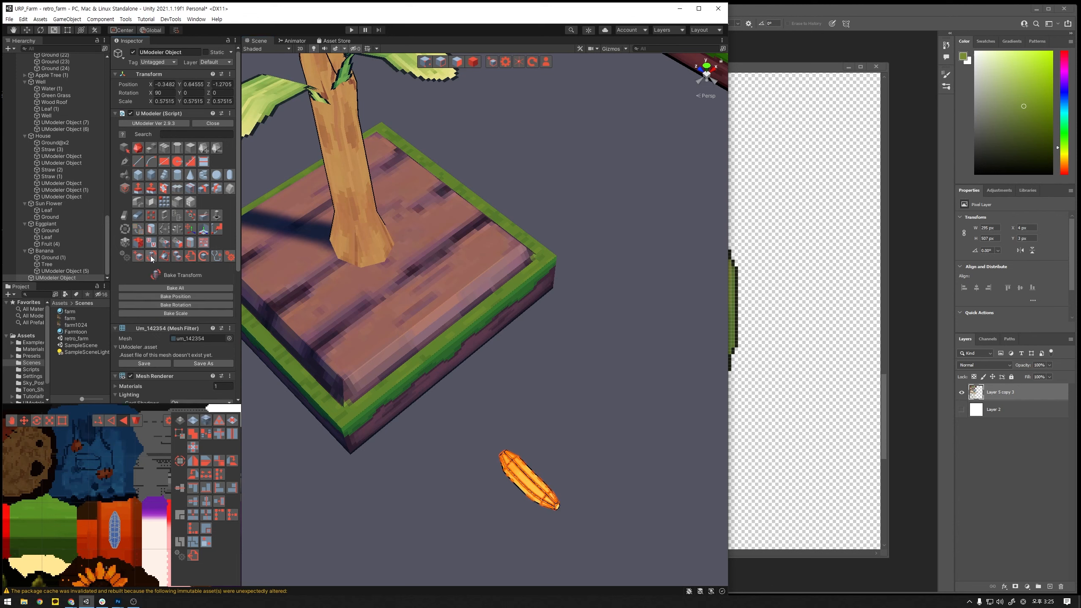
click(176, 312)
alt+drag(544, 350, 475, 310)
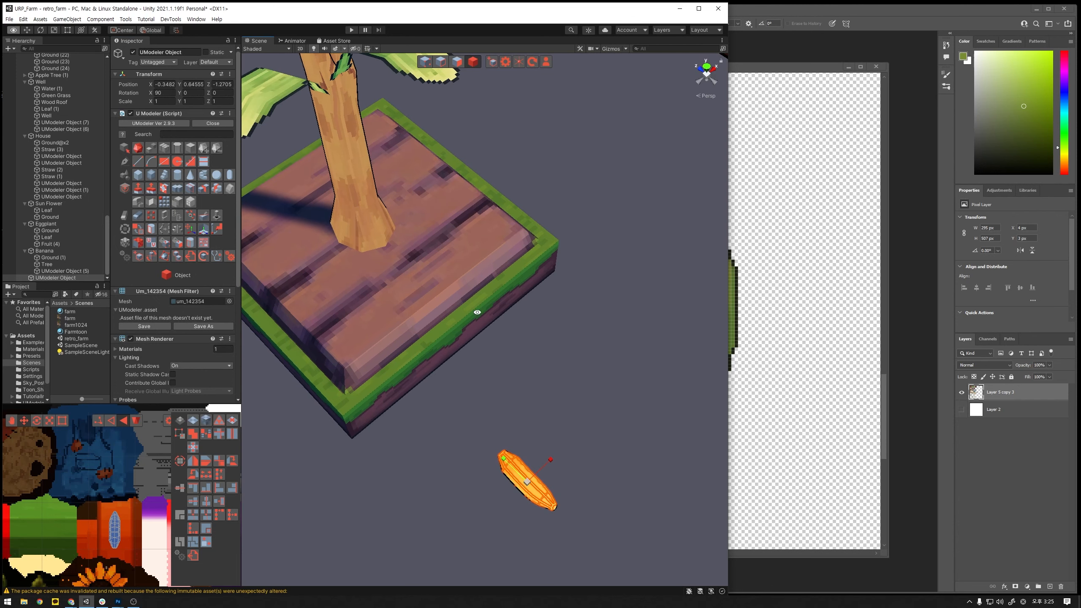
click(176, 304)
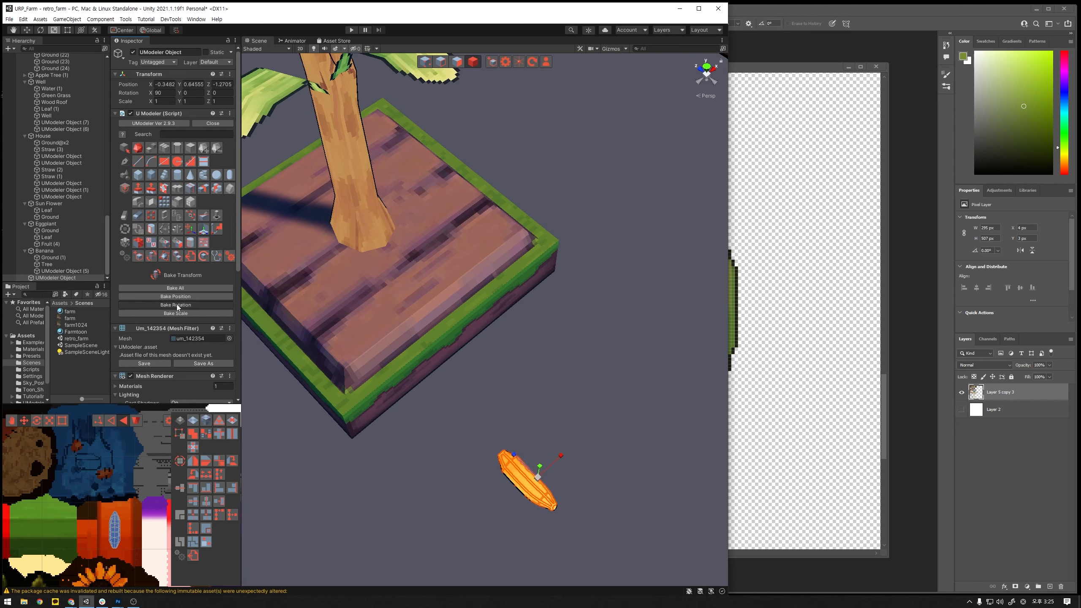
alt+drag(531, 346, 543, 368)
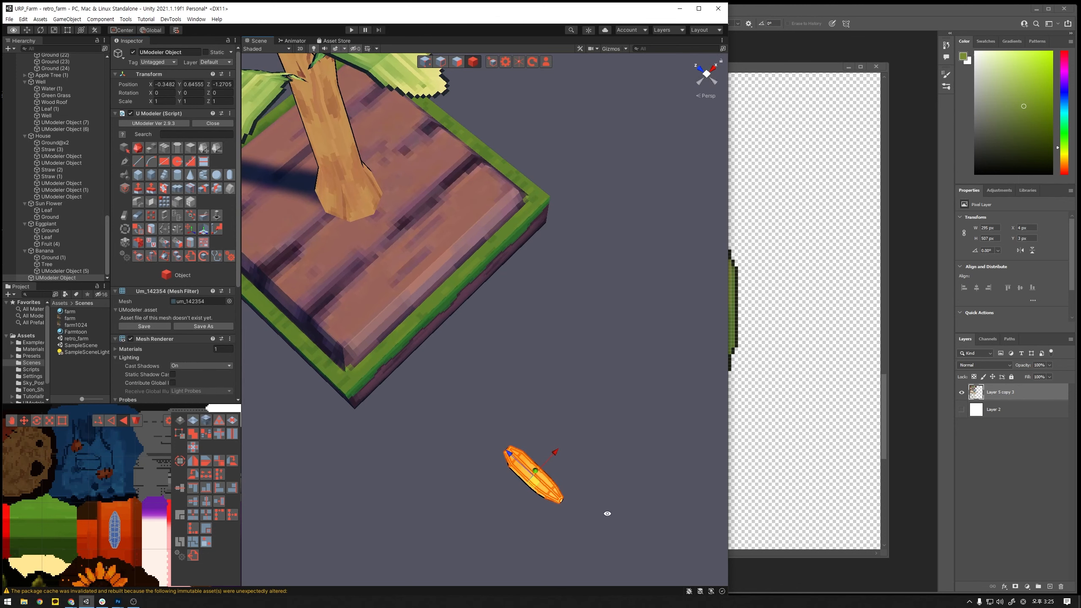
alt+drag(606, 511, 544, 490)
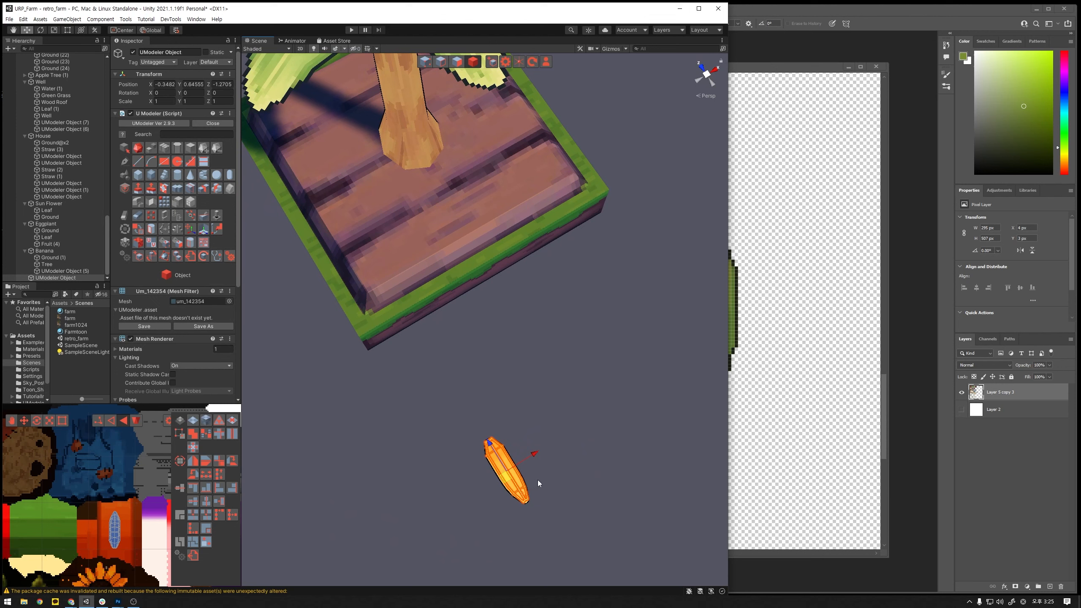
- Try duplicating the banana, setting the copy's Y rotation to 180 and sliding it along Z
key(ctrl+d)
key(e)
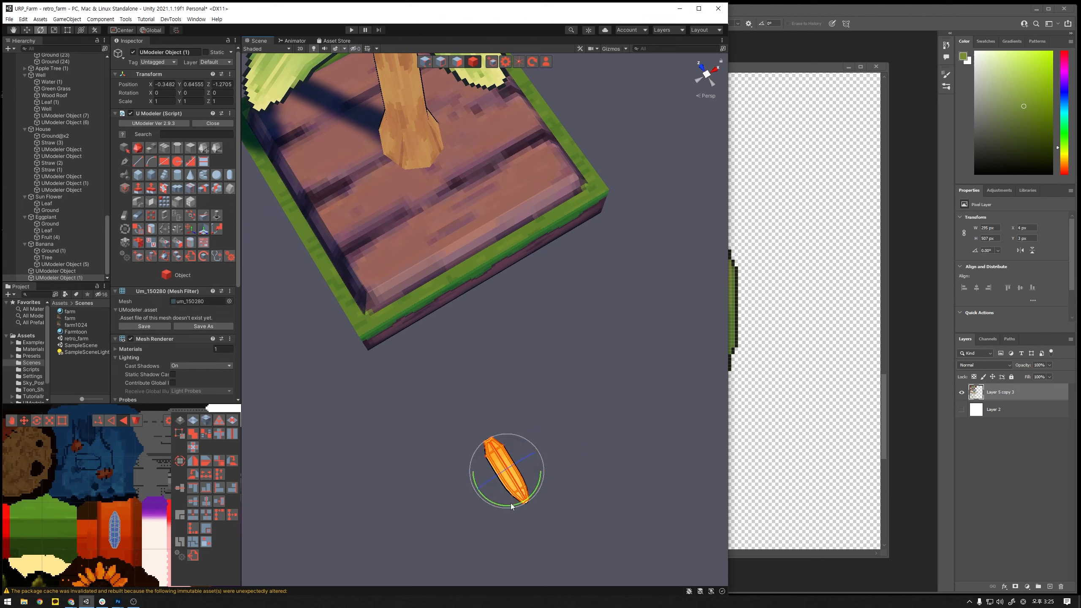
drag(510, 504, 697, 389)
click(200, 94)
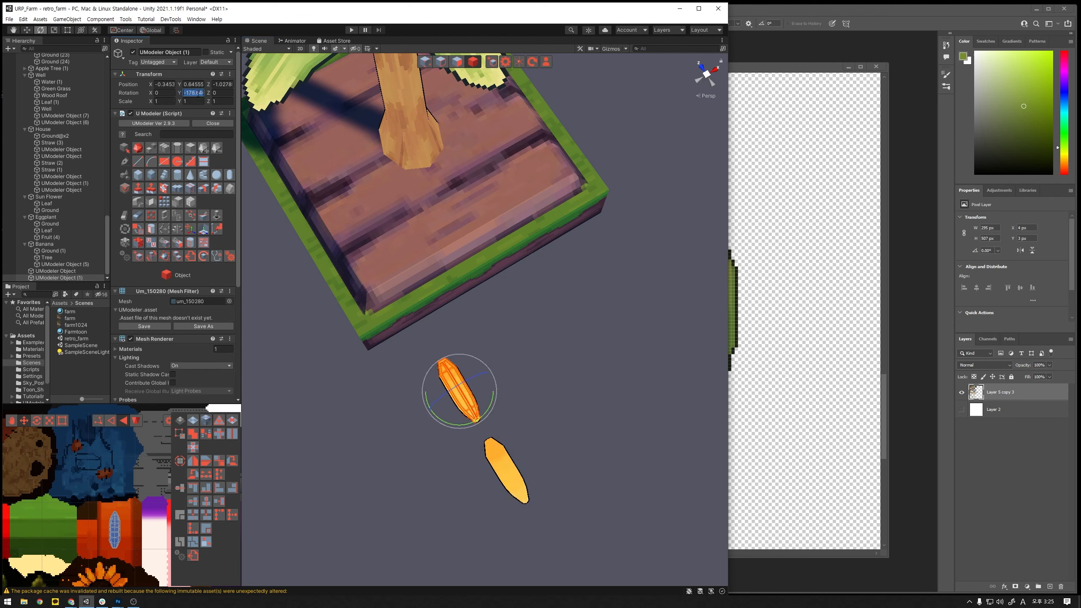
text(180)
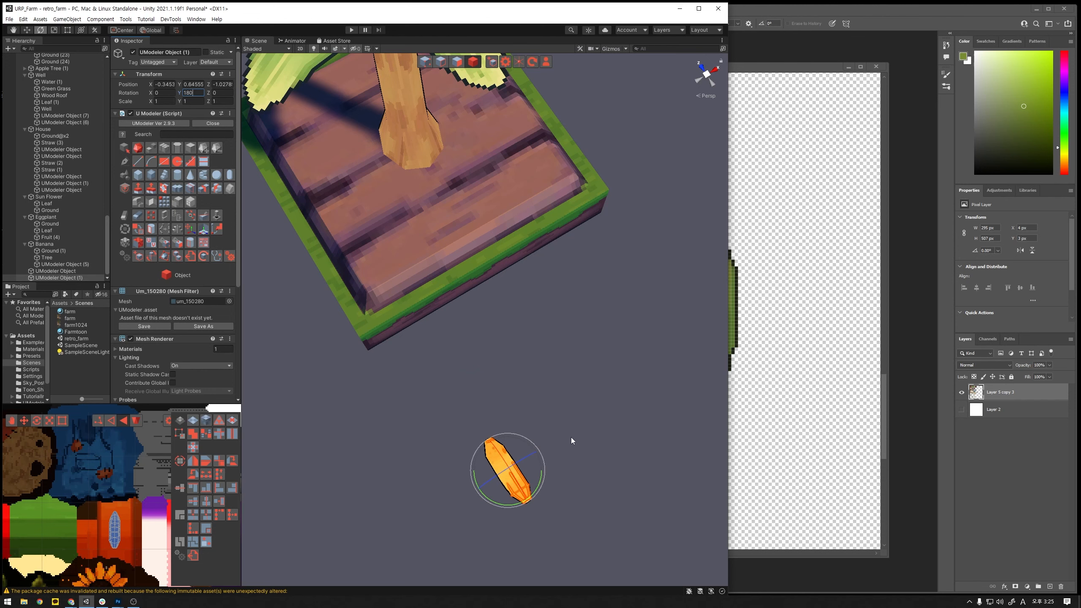
key(Return)
key(w)
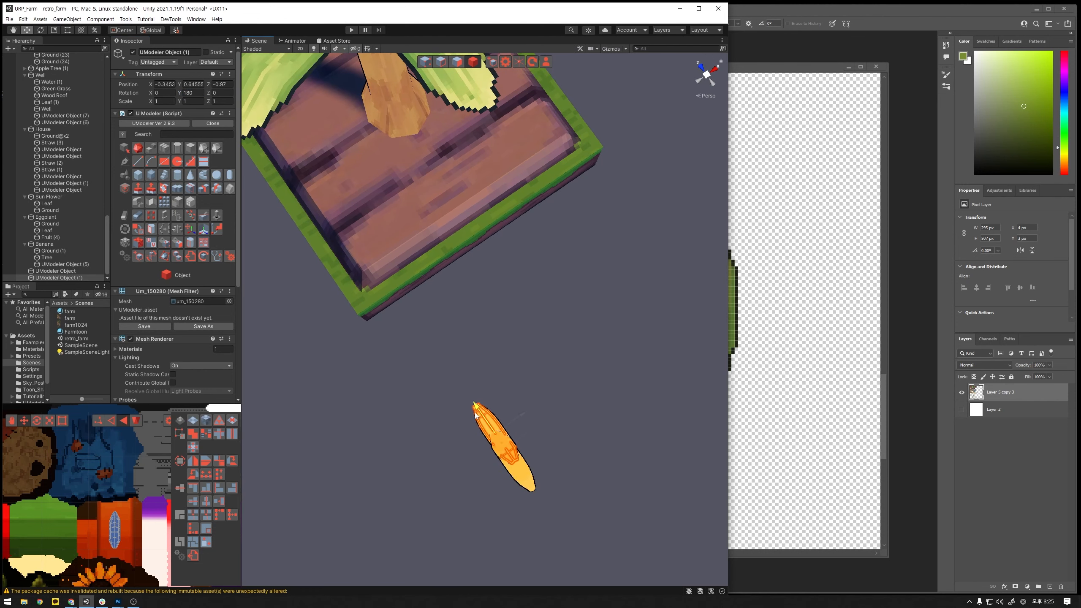
drag(504, 444, 549, 279)
- Undo the banana copy's move, rotation and duplication, and the original's rotation bake
key(ctrl+z)
key(ctrl+z)
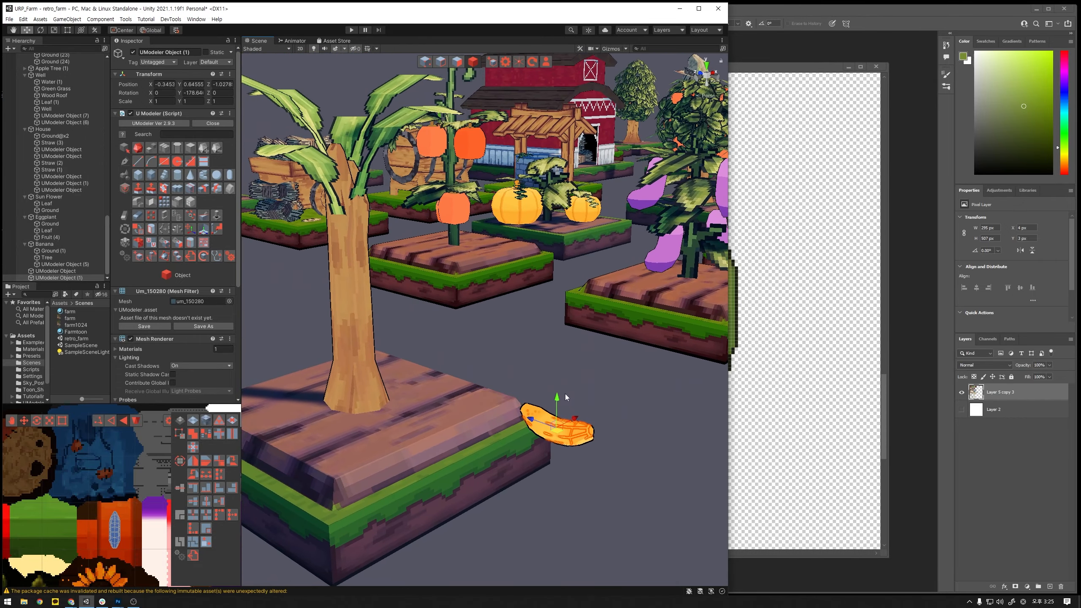
key(ctrl+z)
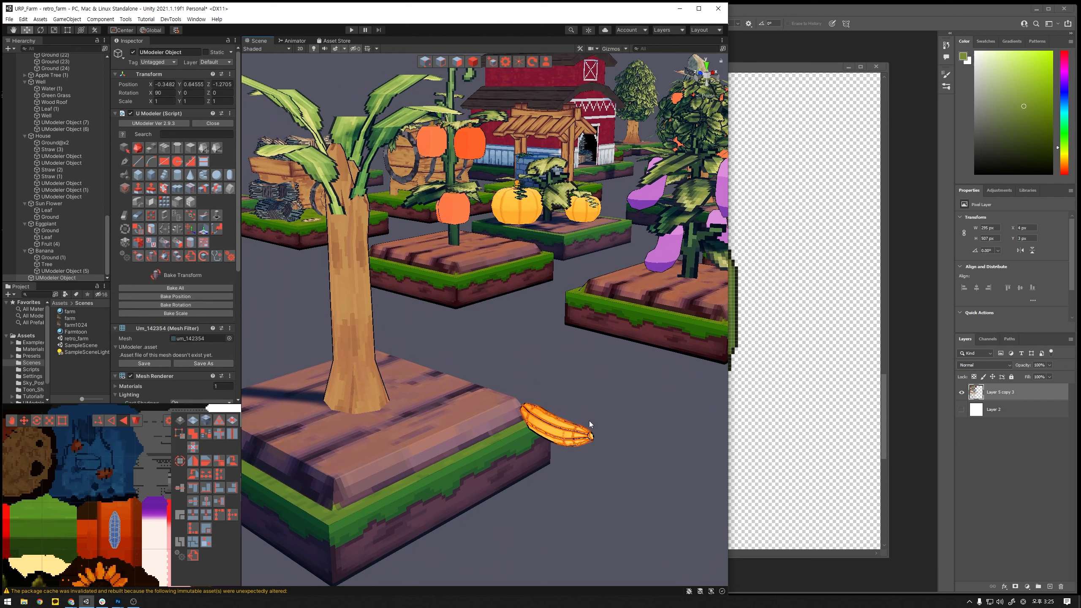
key(ctrl+z)
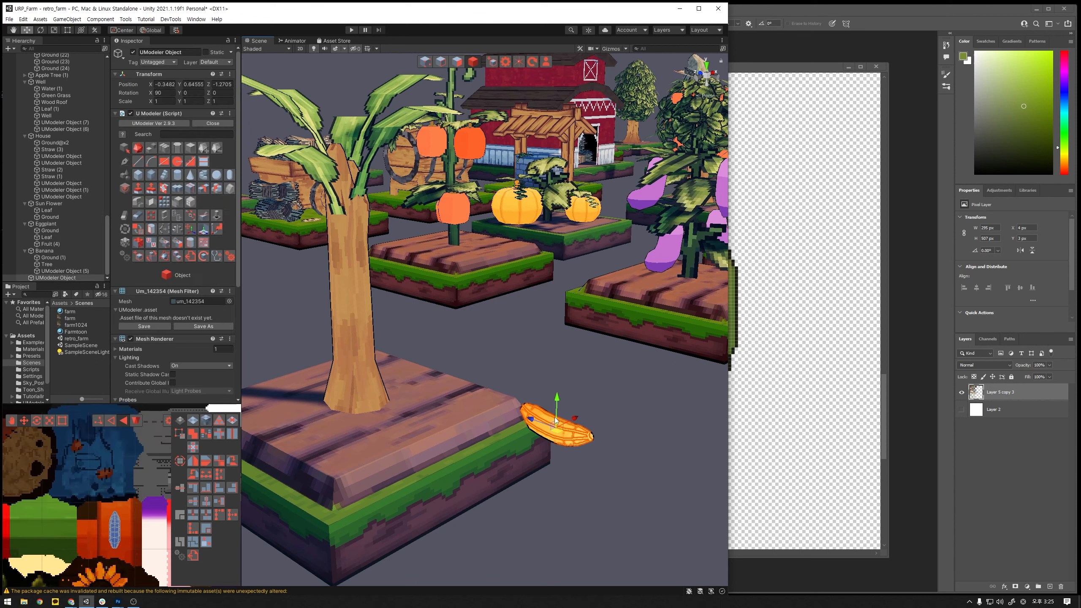
- Tilt the banana upward to an X rotation of about 127.4, keeping it in object mode
drag(554, 417, 564, 361)
key(ctrl+z)
key(e)
drag(583, 421, 566, 380)
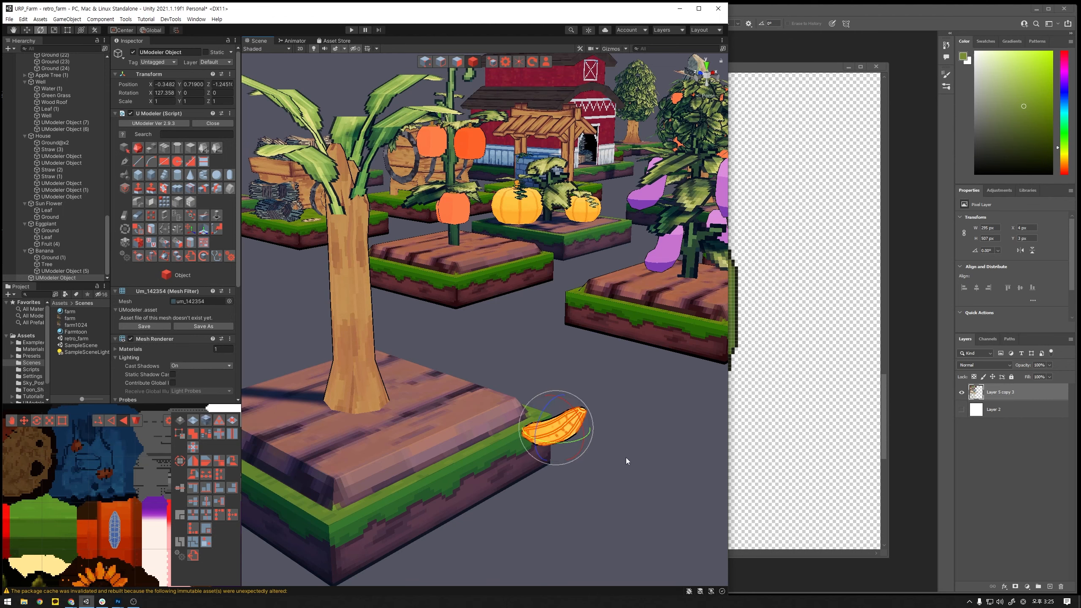
alt+drag(618, 469, 670, 439)
click(442, 62)
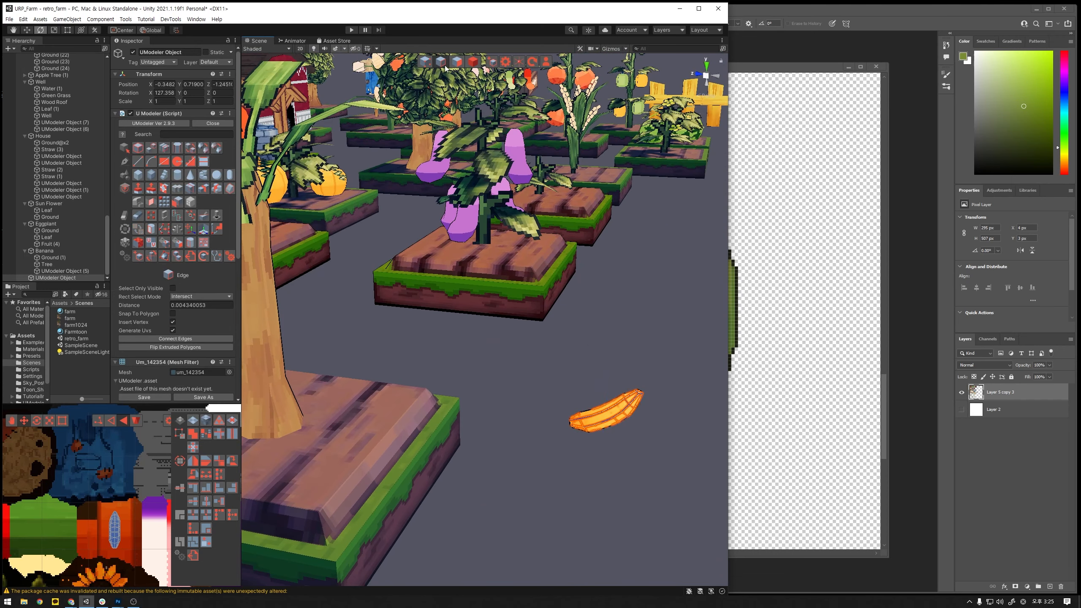
click(472, 63)
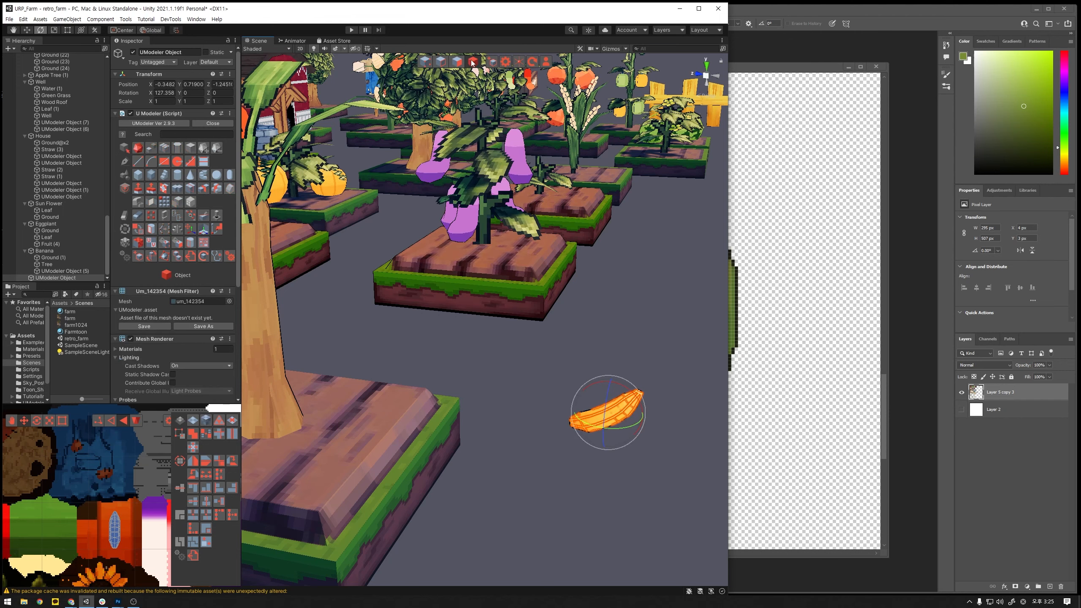
- Bake the tilted banana's rotation into its mesh with Bake Transform
alt+drag(562, 327, 278, 323)
click(150, 257)
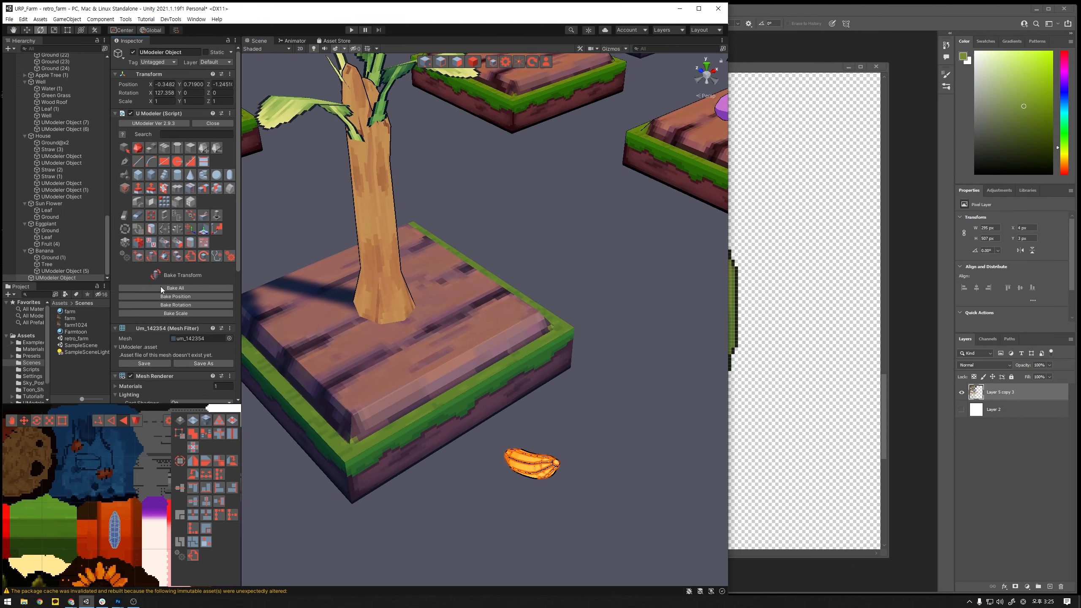
click(166, 304)
- Duplicate the banana and set the copy's Y rotation to 180 so it faces the opposite way
alt+drag(489, 349, 486, 378)
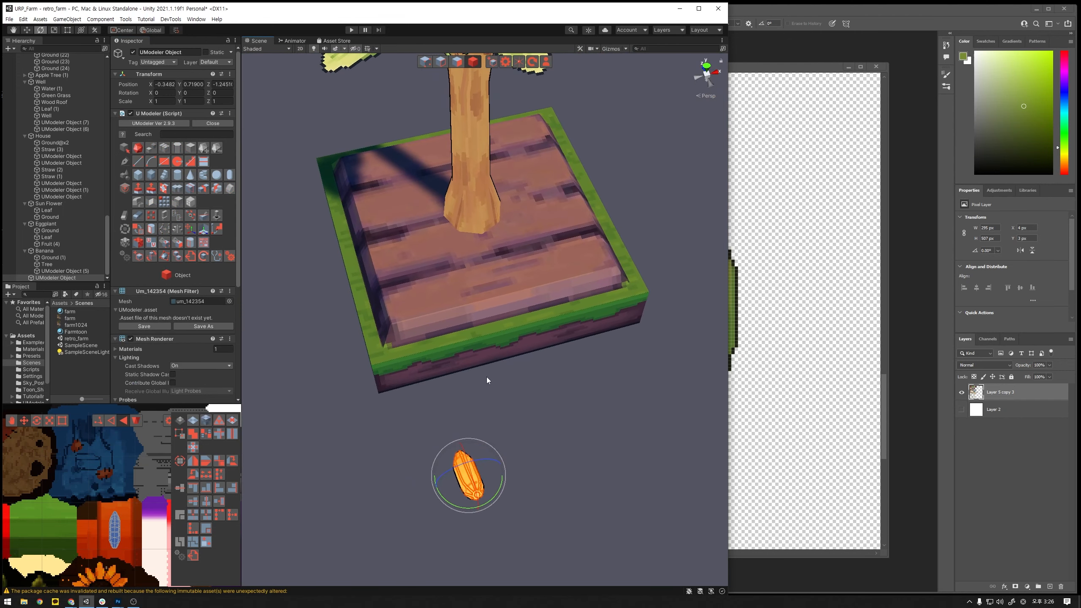
key(ctrl+d)
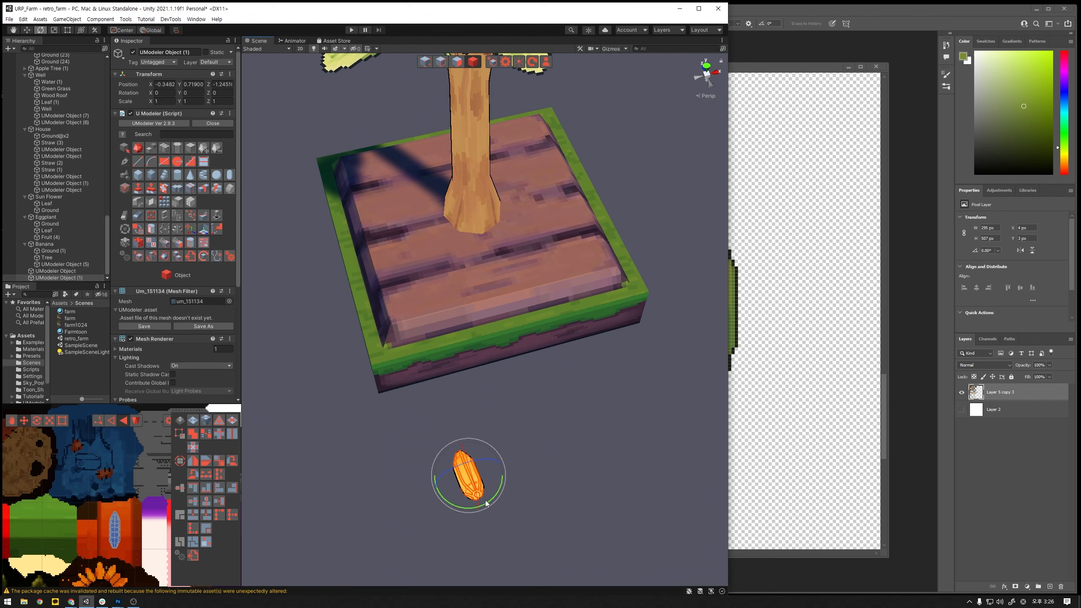
drag(487, 504, 579, 375)
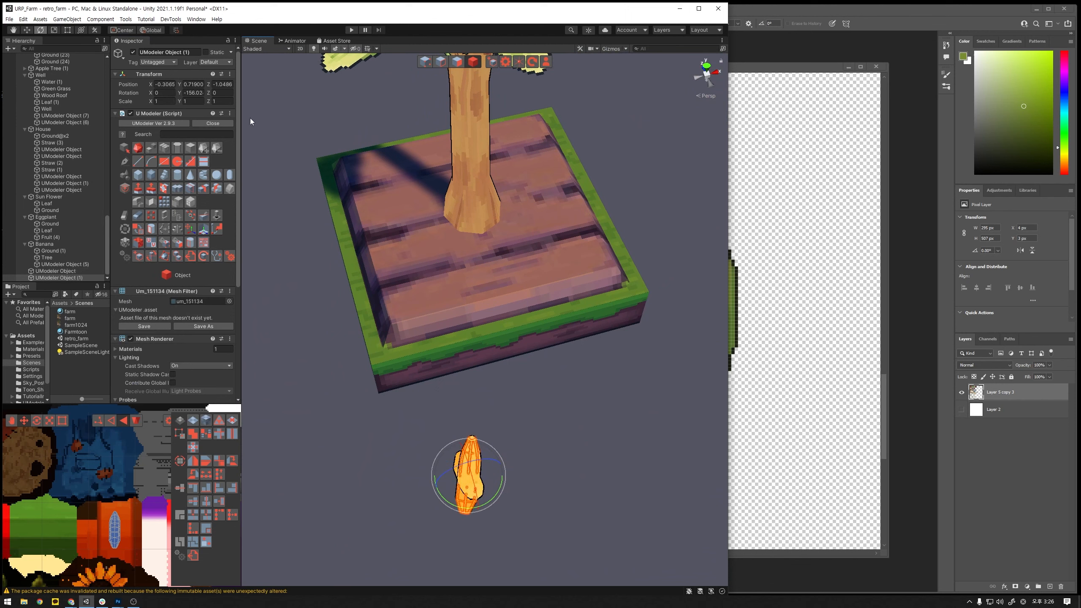
double_click(195, 93)
text(180)
alt+drag(378, 268, 496, 379)
- Slide the turned banana copy clear of the original toward the planter bed
key(w)
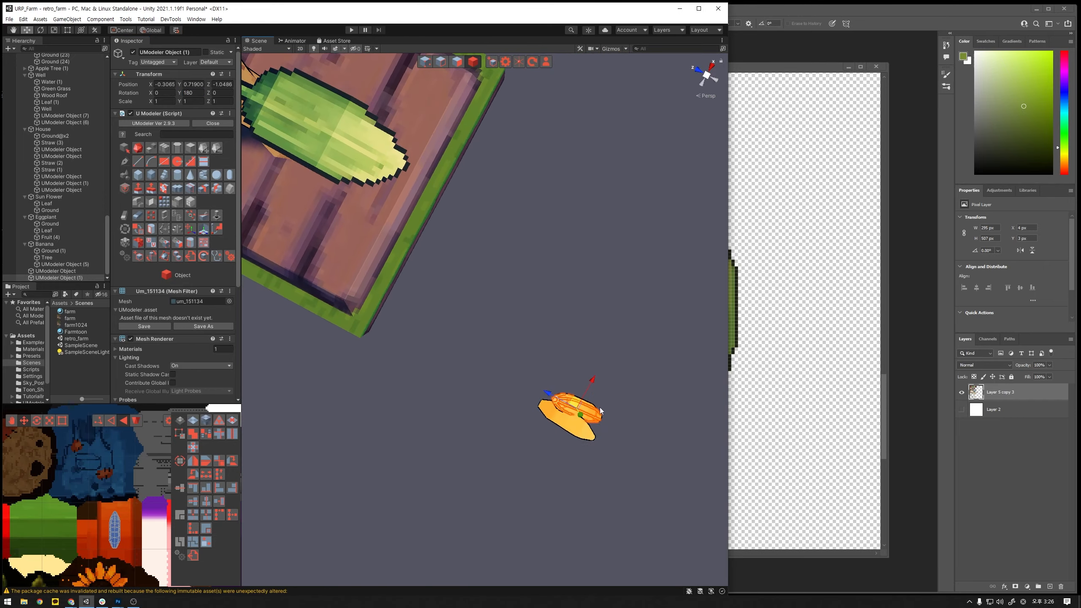
drag(564, 402, 509, 355)
alt+drag(516, 366, 537, 309)
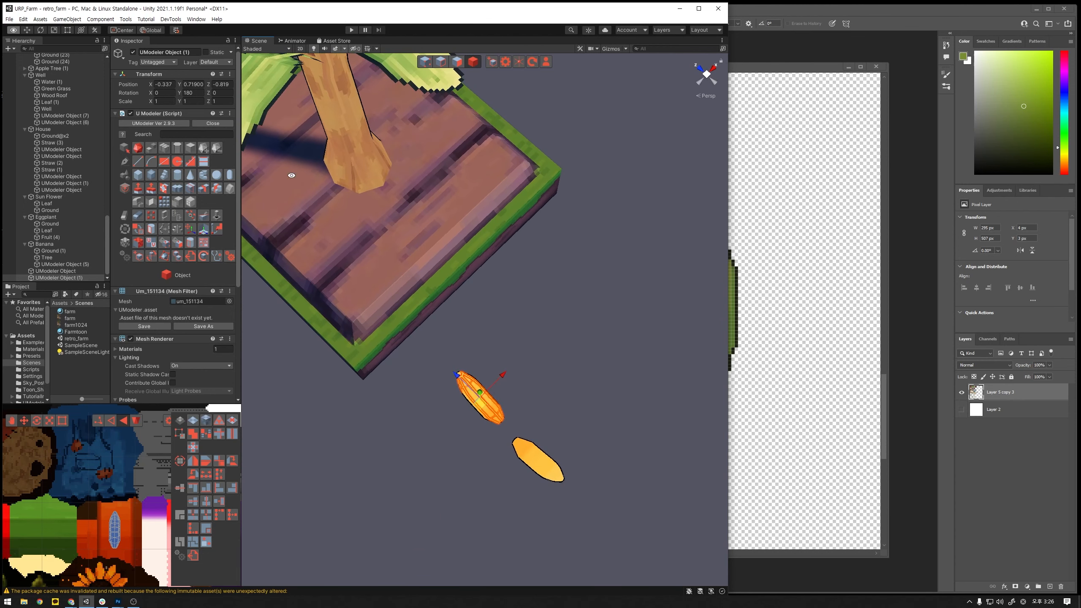
- Set the banana copy's position to 0 on all axes, then slide it along Z to about -0.77
click(164, 84)
text(0)
key(Tab)
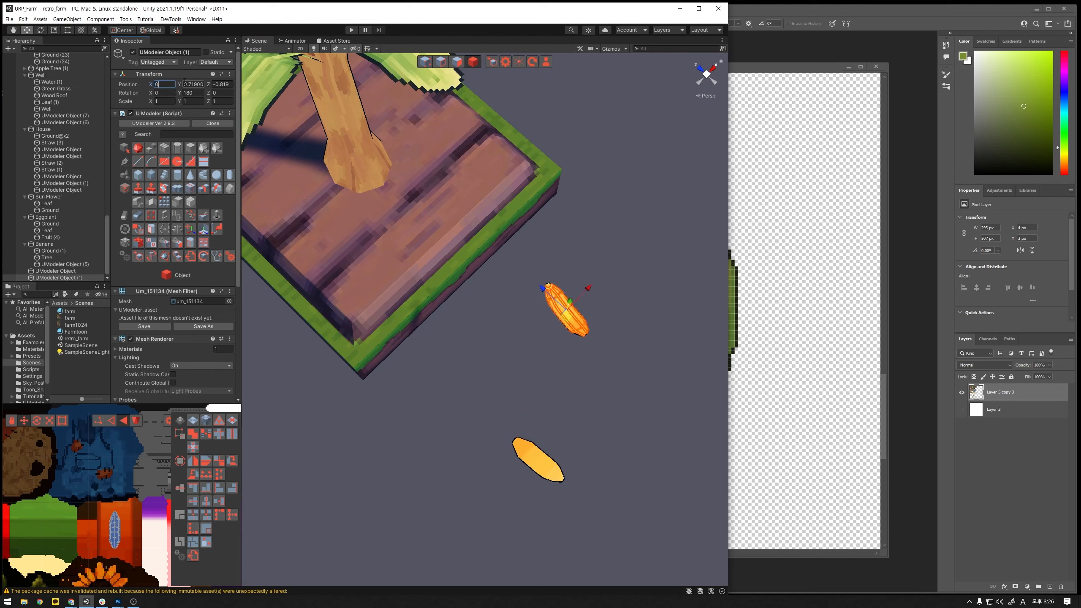
text(0)
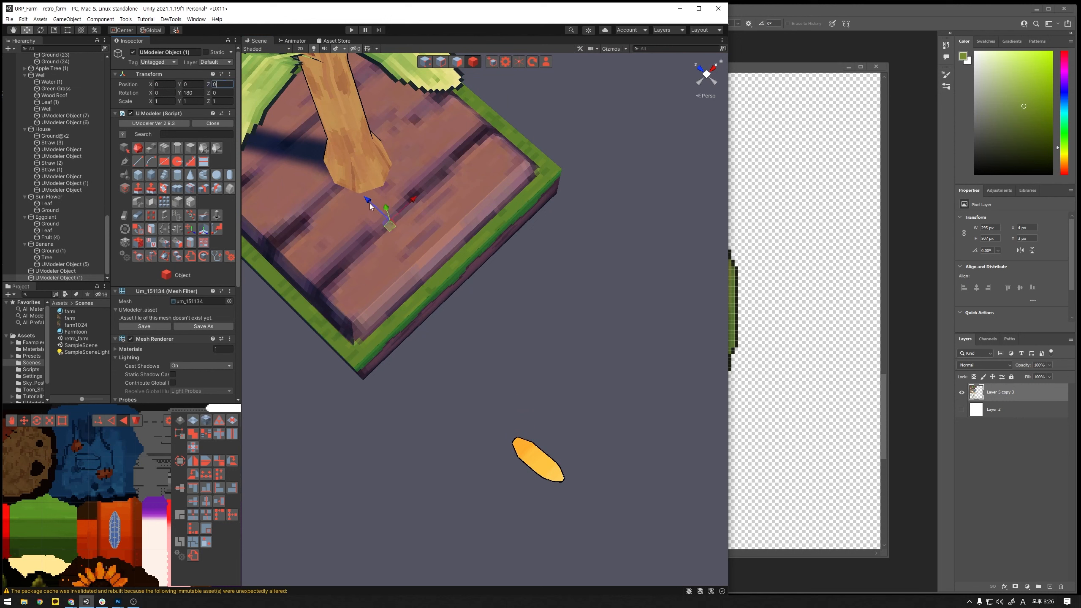
drag(370, 202, 522, 327)
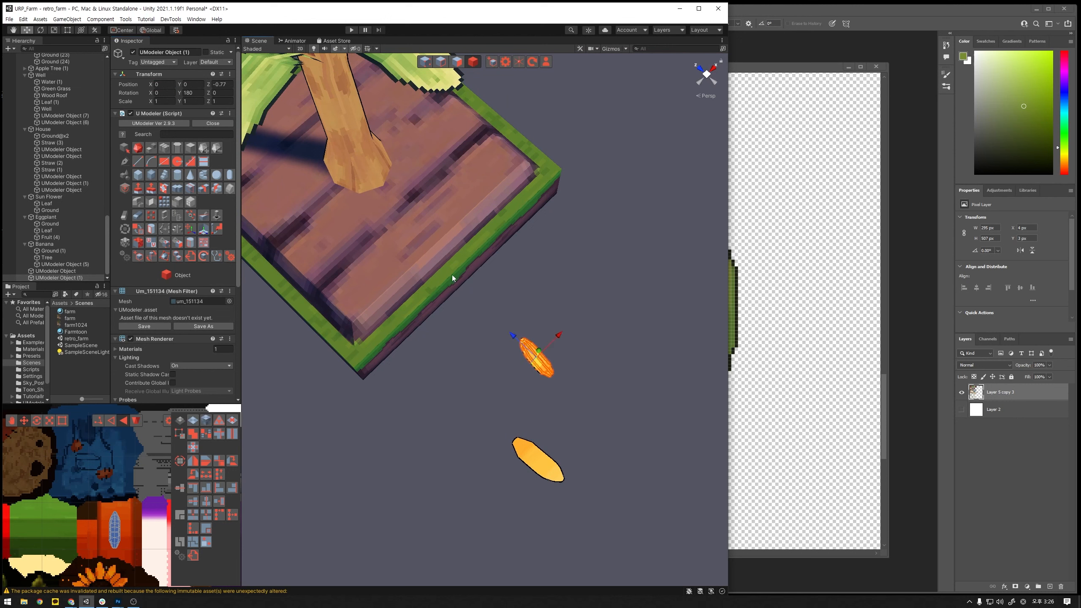
- Reselect the banana copy and bake its rotation into the mesh
click(551, 453)
click(529, 360)
click(155, 256)
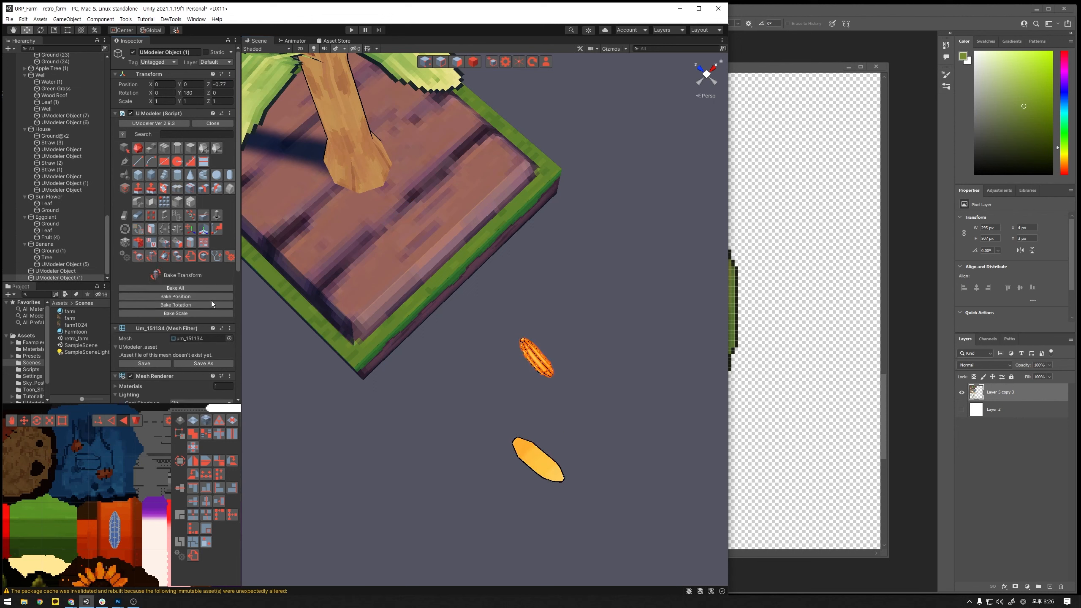
click(198, 303)
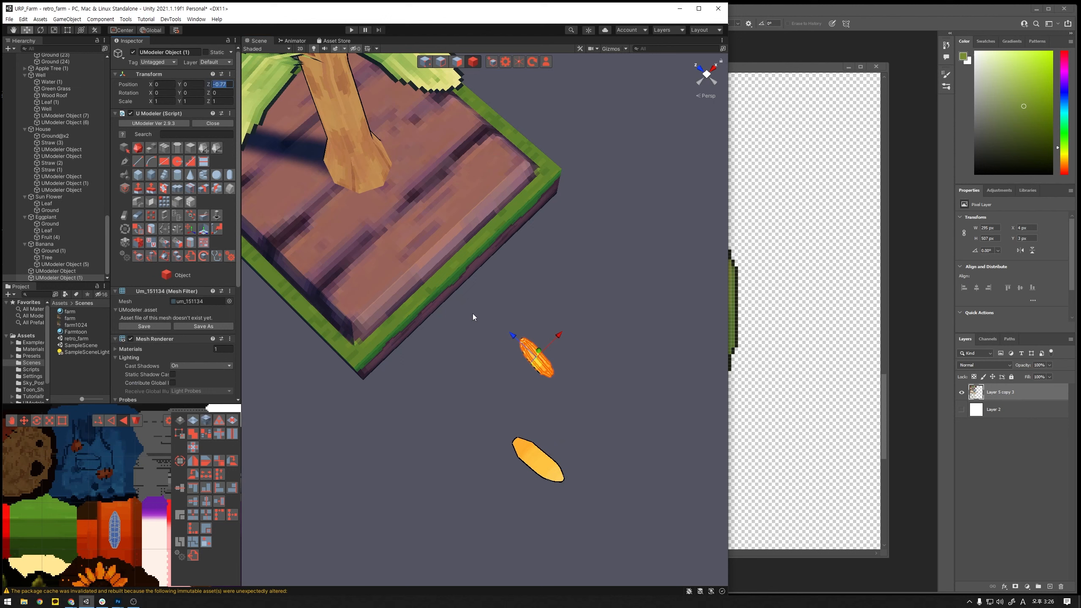
- Set the original banana's position to 0 on all axes, then slide it along Z to about -1.163
click(538, 458)
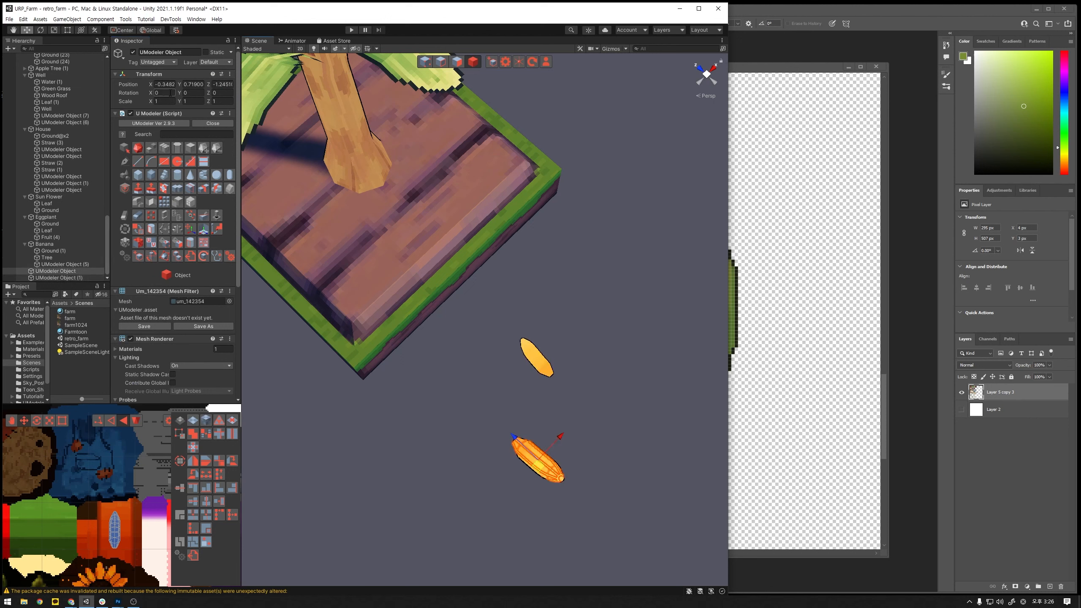
text(0)
key(Tab)
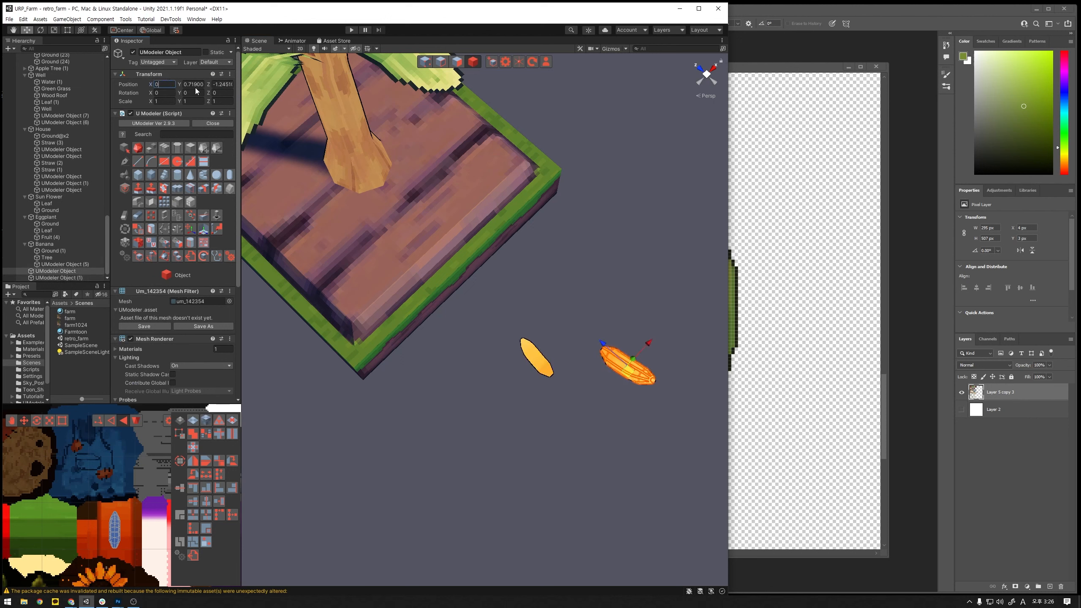
text(0)
key(Tab)
text(0)
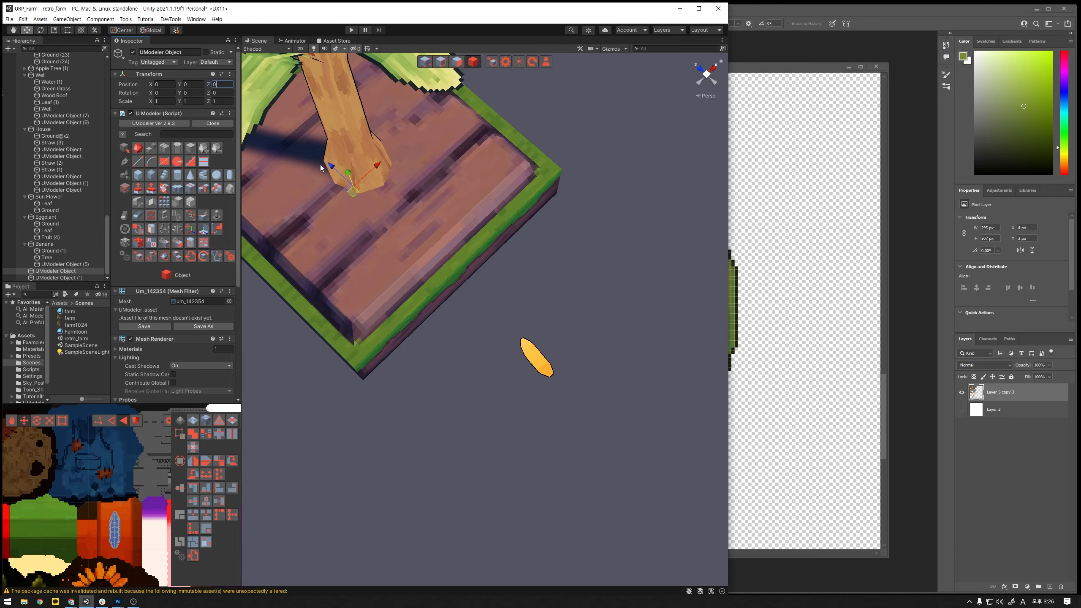
drag(331, 168, 604, 401)
alt+middle_drag(604, 401, 477, 230)
key(f)
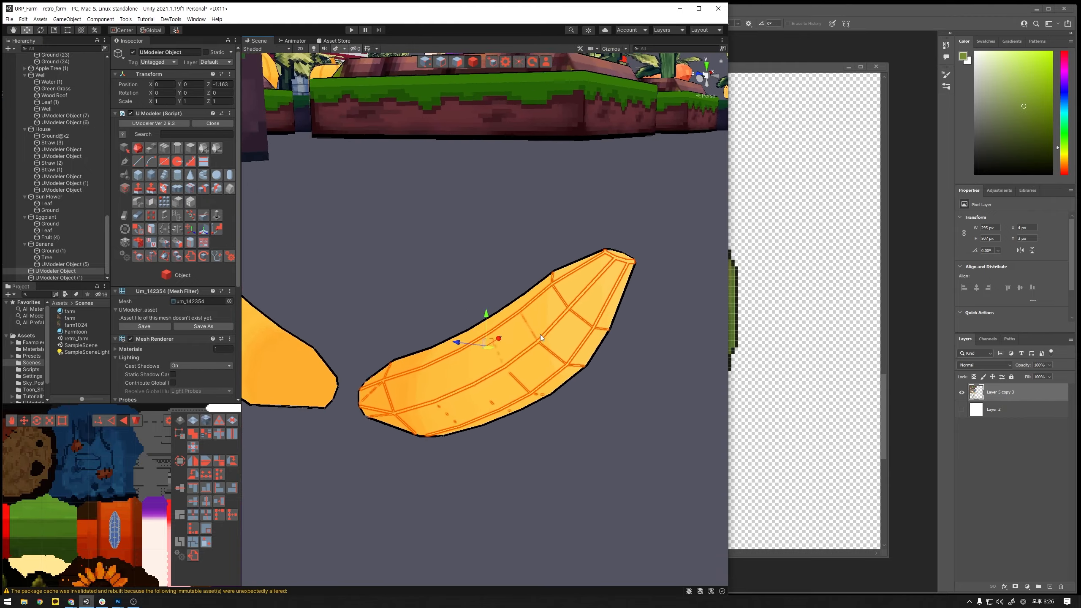
- Fine-tune the gap between the two bananas by sliding the original along Z to about -1.189
scroll(520, 320, down, 10)
alt+drag(518, 319, 478, 294)
alt+scroll(493, 367, up, 10)
key(f)
scroll(456, 367, down, 10)
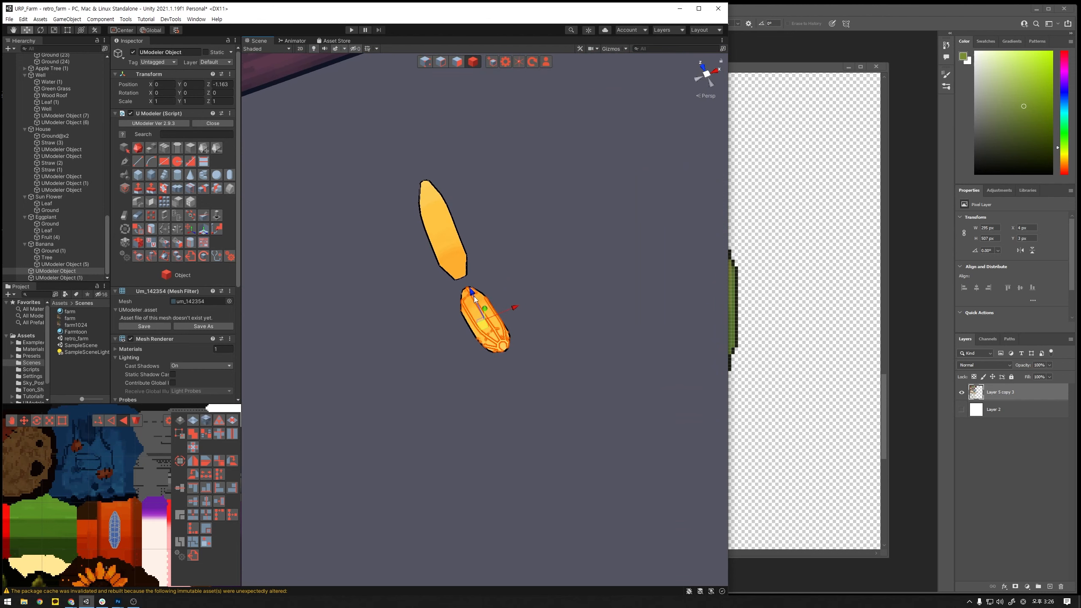
middle_drag(499, 285, 487, 348)
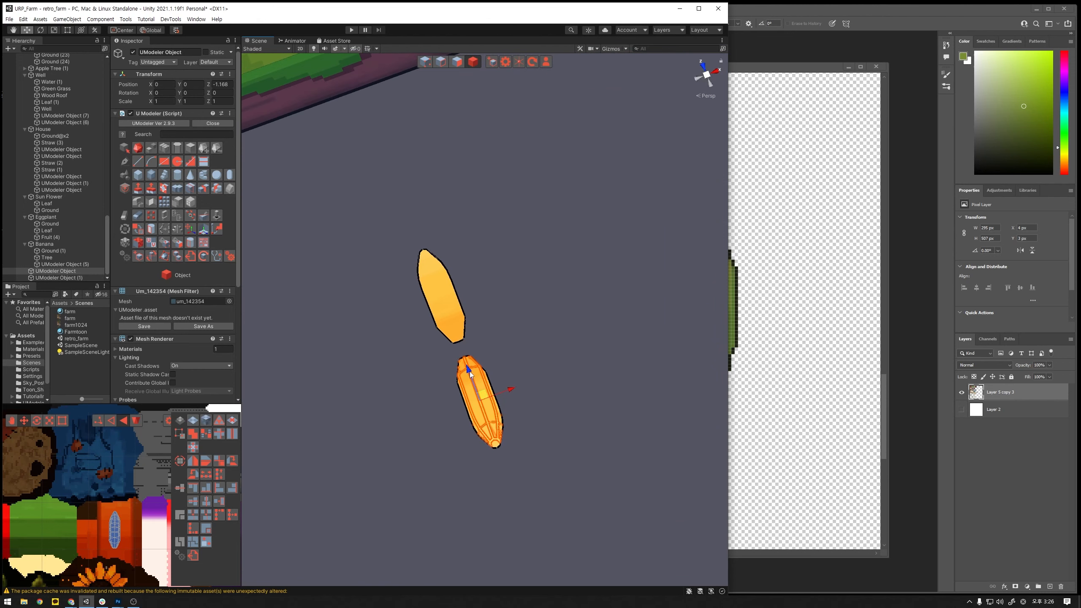
drag(469, 372, 470, 372)
- Combine the two opposing bananas into a single object
ctrl+click(85, 277)
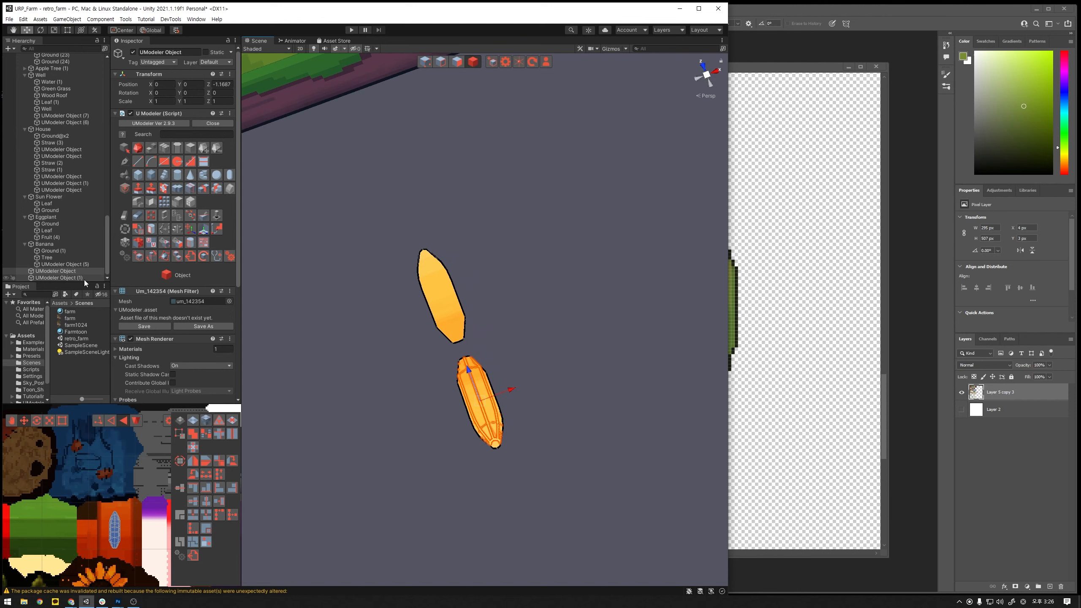
click(141, 163)
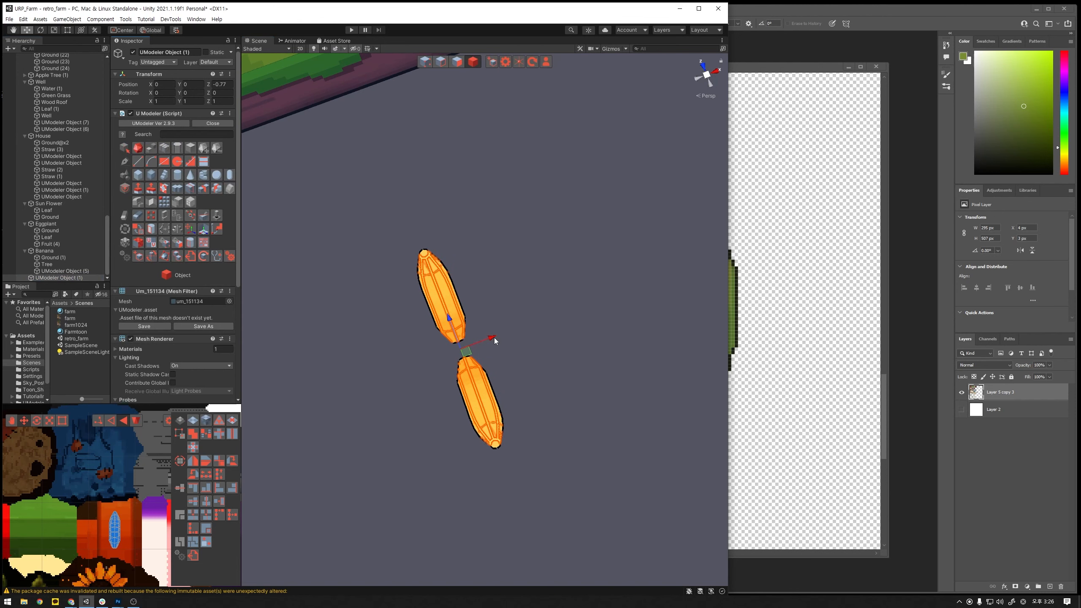
key(e)
drag(493, 346, 547, 303)
key(ctrl+z)
- Duplicate the combined banana pair and give the copy a Y rotation of 90 and an X position of 0
key(ctrl+d)
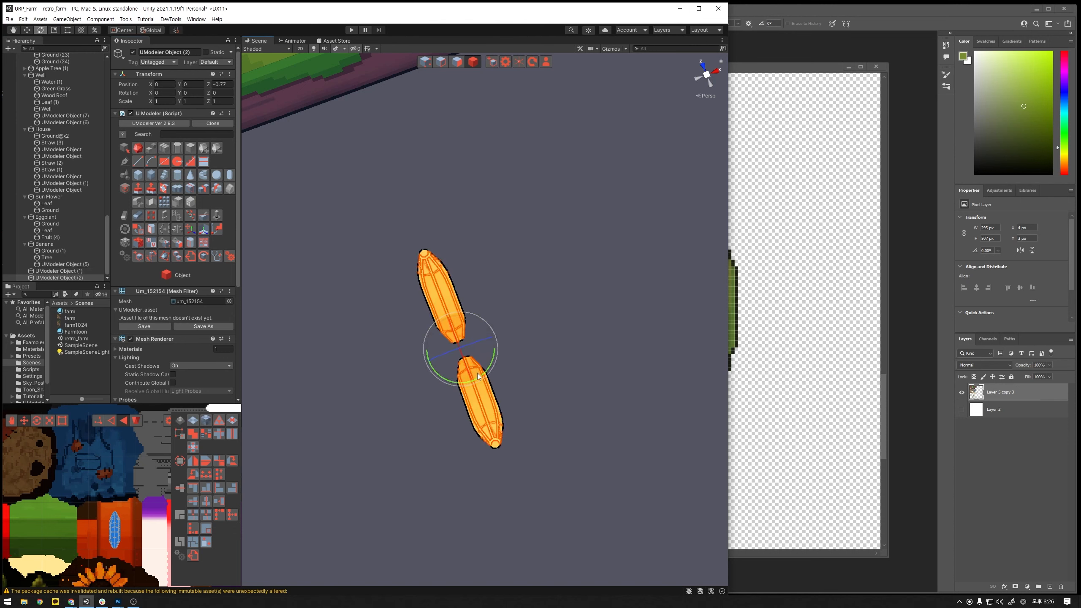
drag(478, 377, 536, 277)
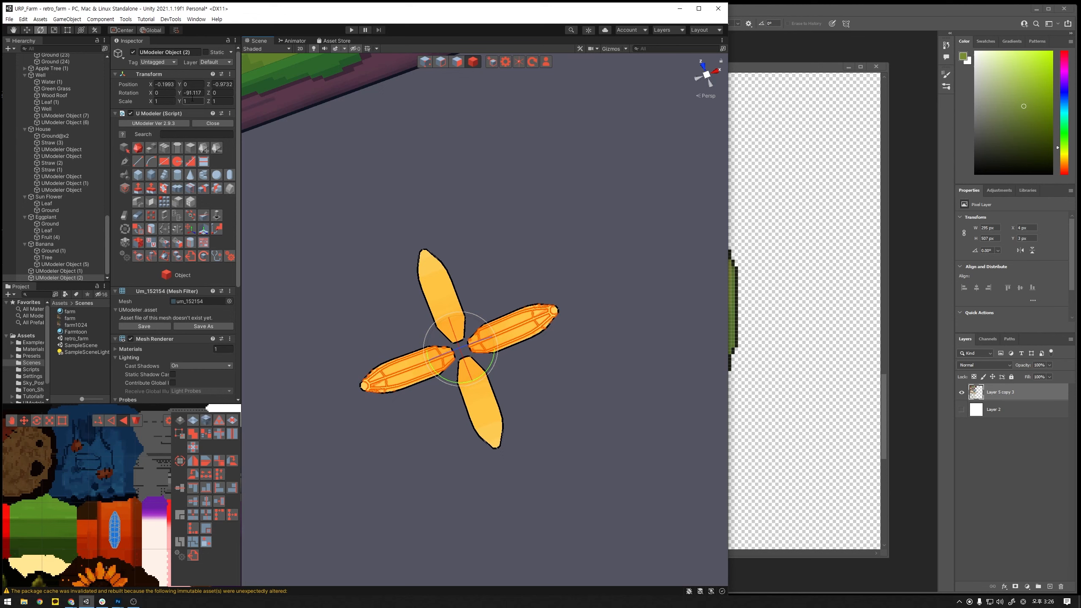
click(193, 93)
text(90)
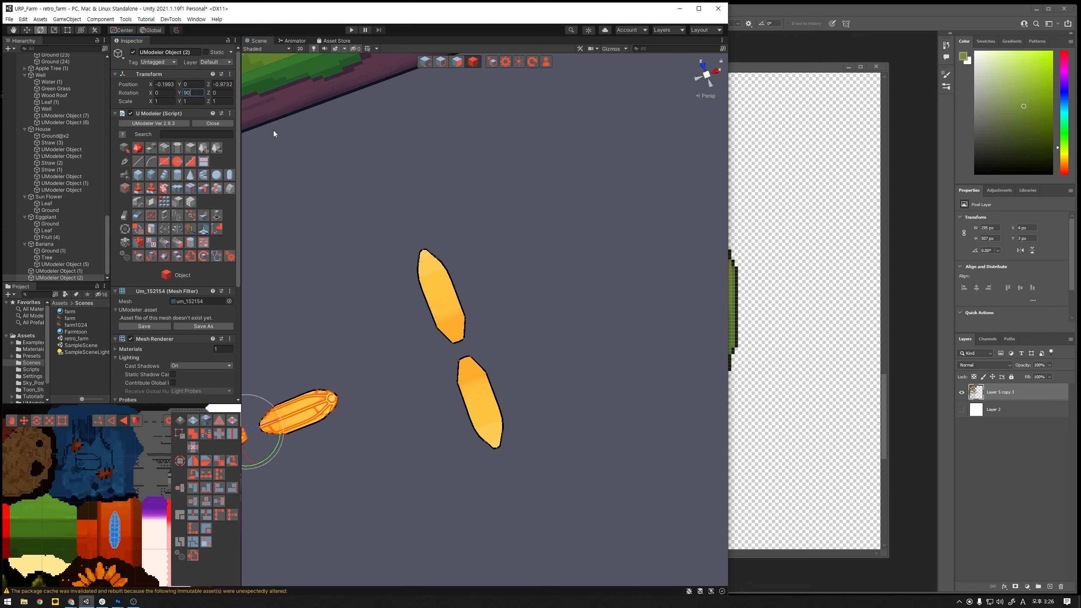
scroll(393, 211, down, 5)
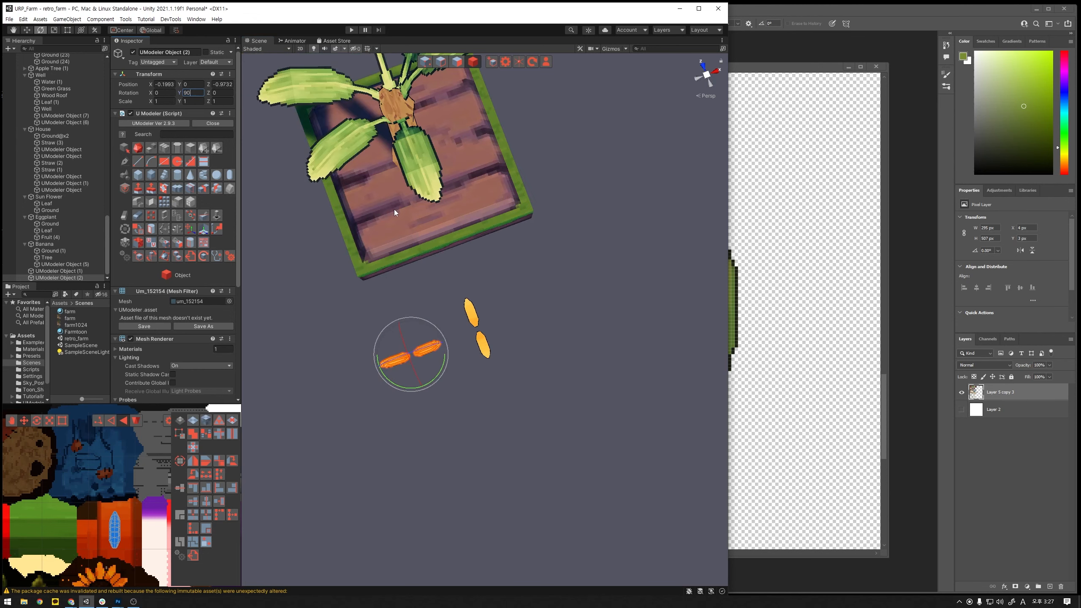
click(169, 84)
text(0)
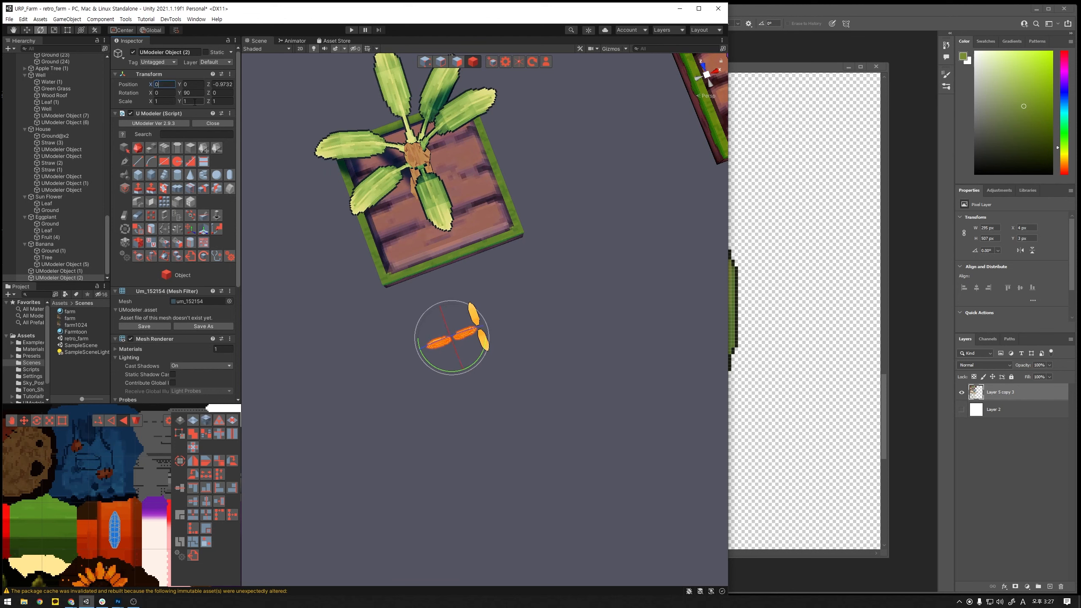
- Bake the rotation of the copied banana pair and set its X position to 0.2, crossing it over the original pair
scroll(341, 234, up, 5)
click(156, 257)
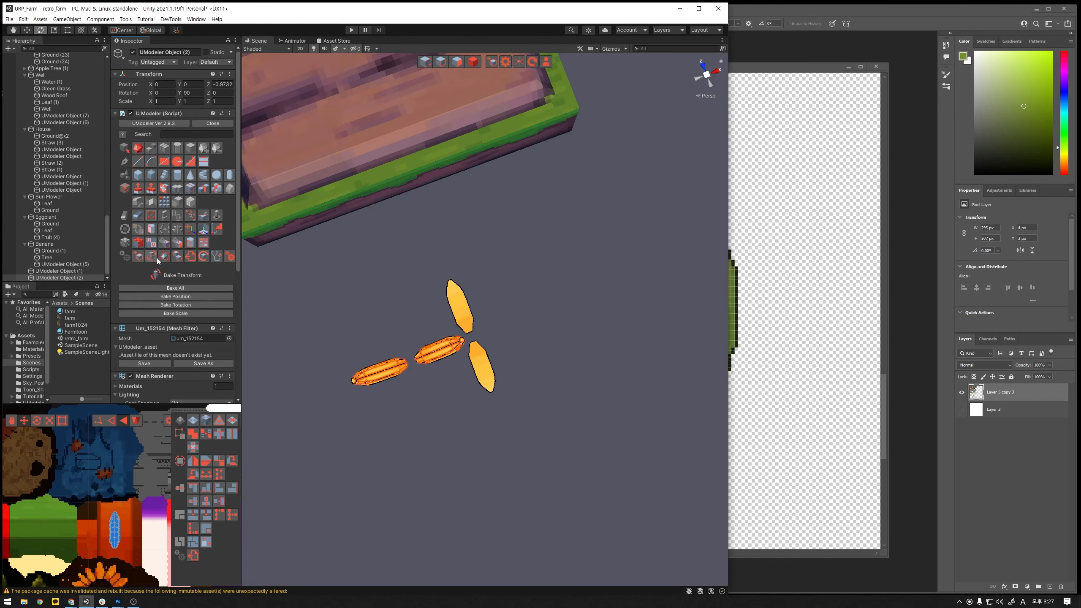
click(184, 305)
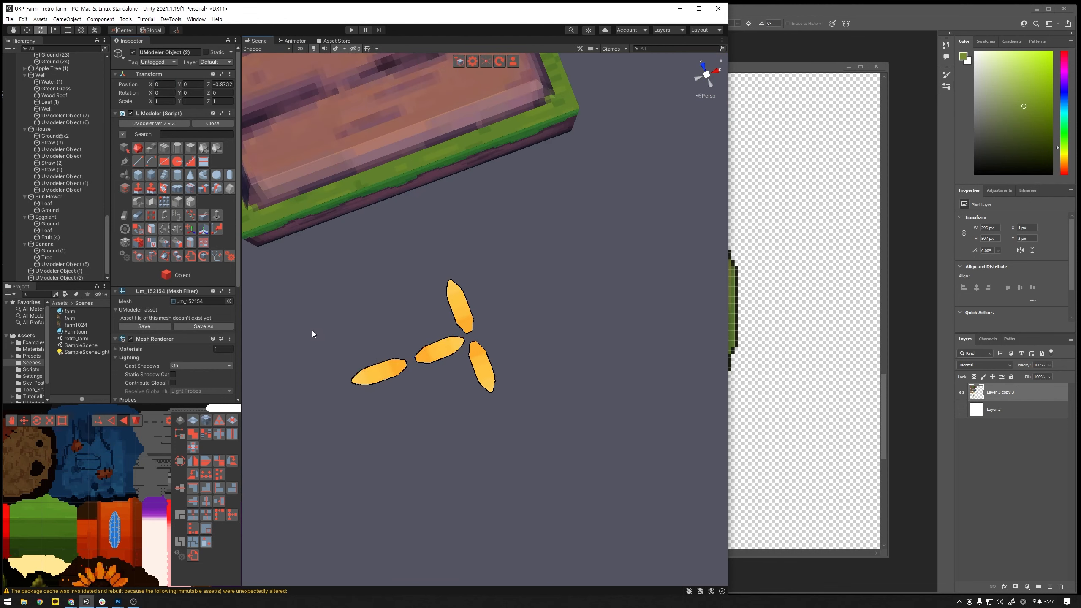
key(w)
drag(437, 359, 507, 335)
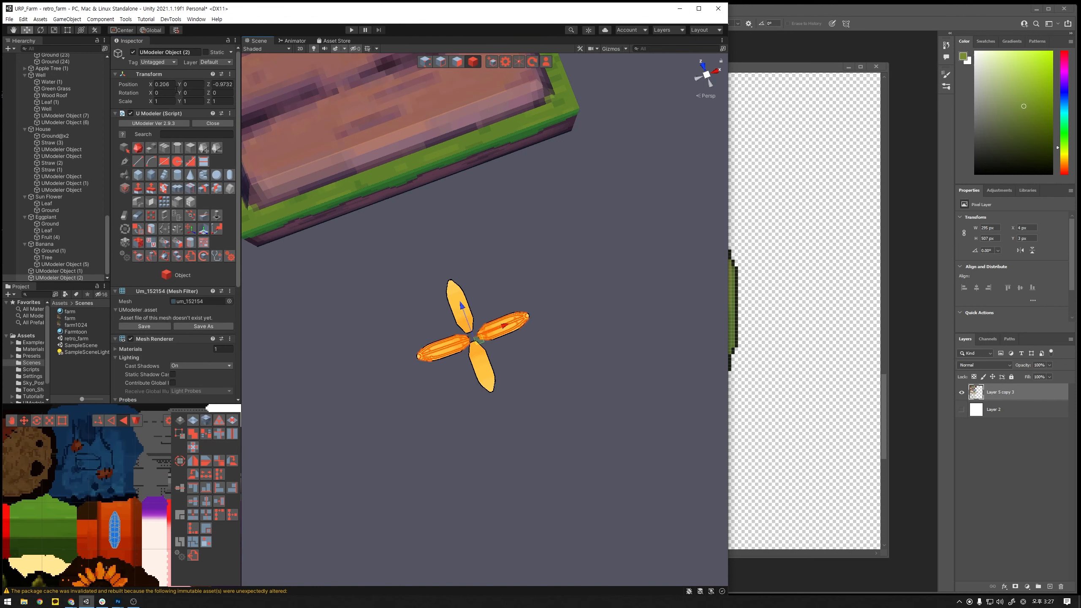
click(171, 84)
text(2)
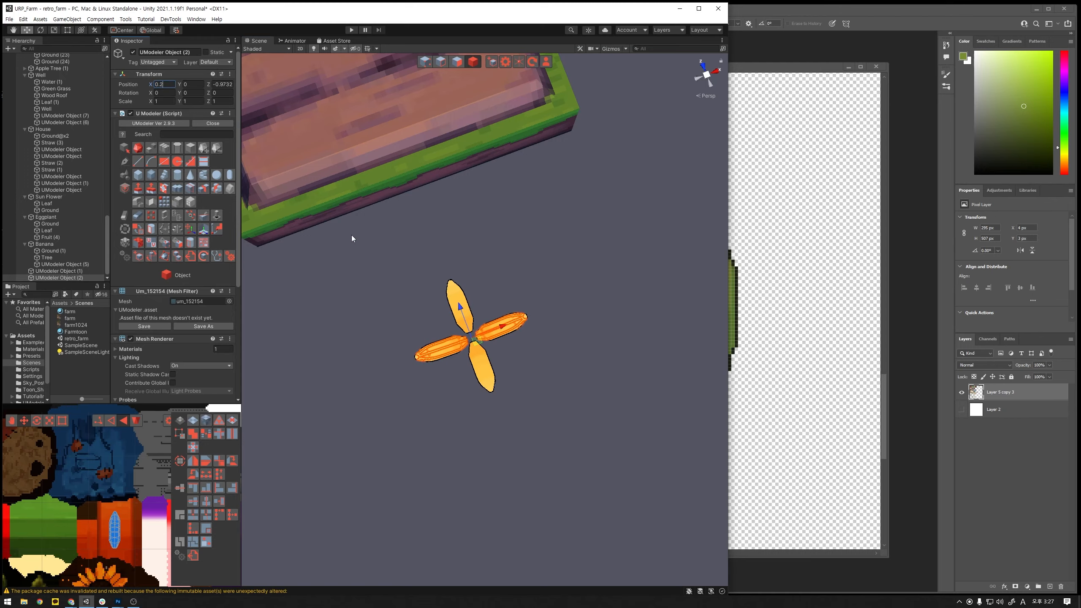
- Combine the two crossed banana pairs into a single four-banana object
click(536, 293)
alt+drag(535, 293, 509, 486)
scroll(517, 442, up, 3)
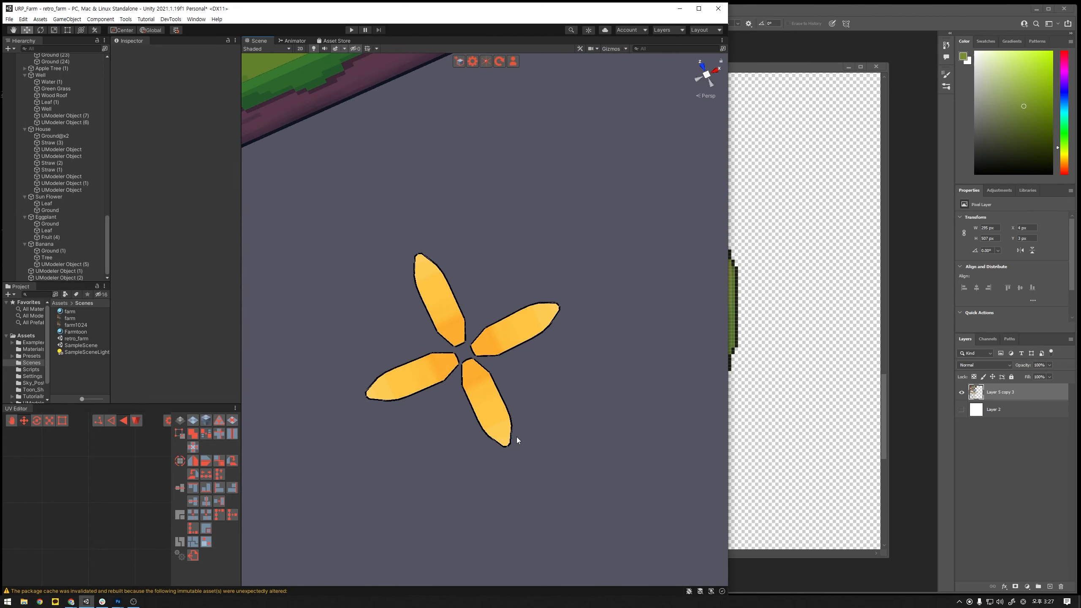
click(500, 413)
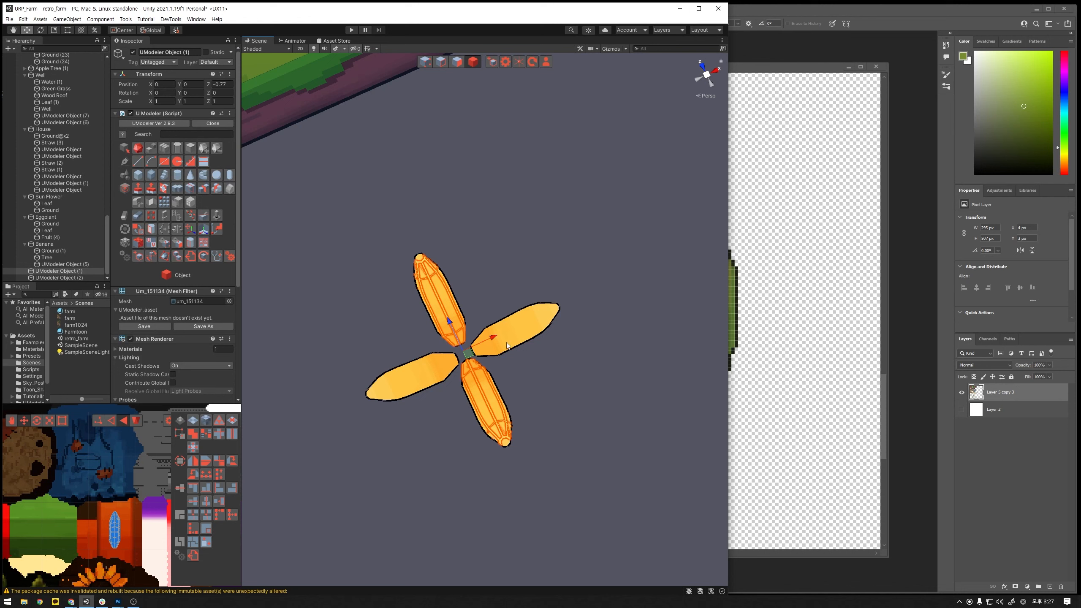
click(58, 277)
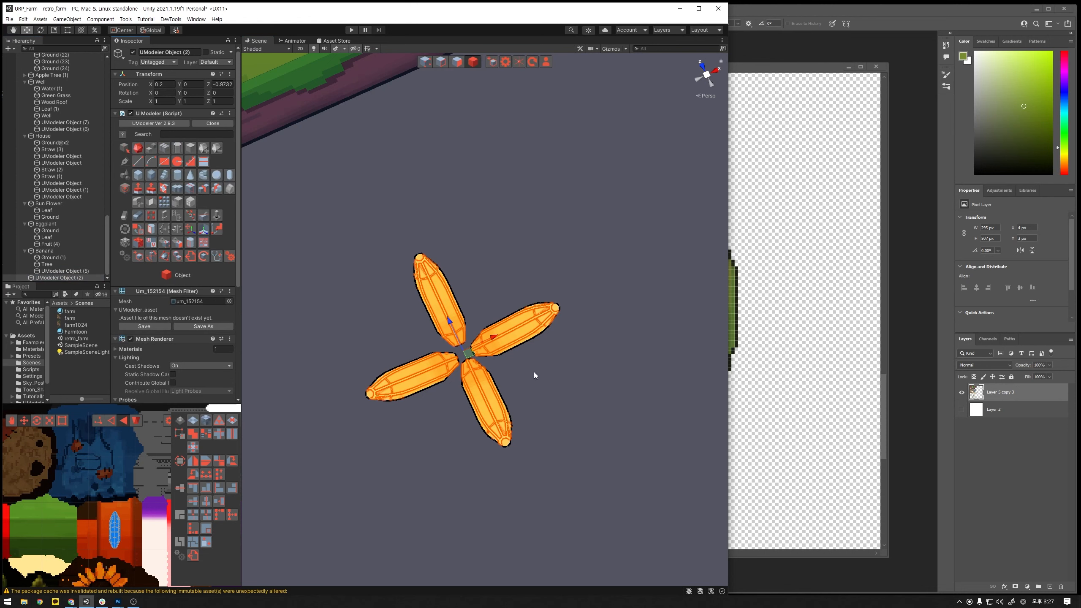
- Duplicate the four-banana object and set the copy's Y rotation to -45 so its bananas fill the gaps
click(68, 277)
key(ctrl+d)
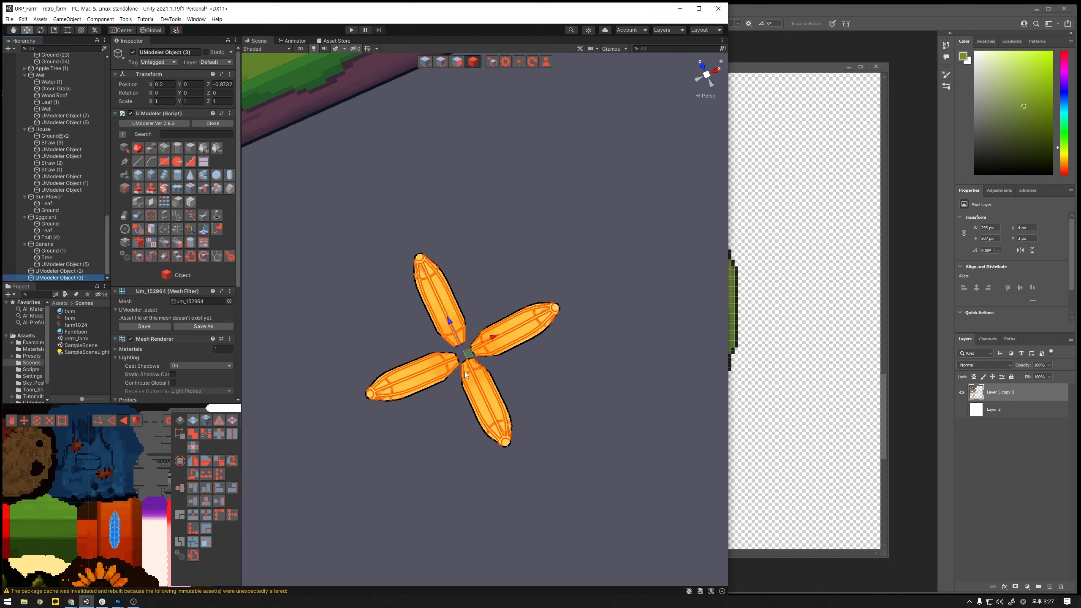
key(e)
drag(445, 378, 579, 408)
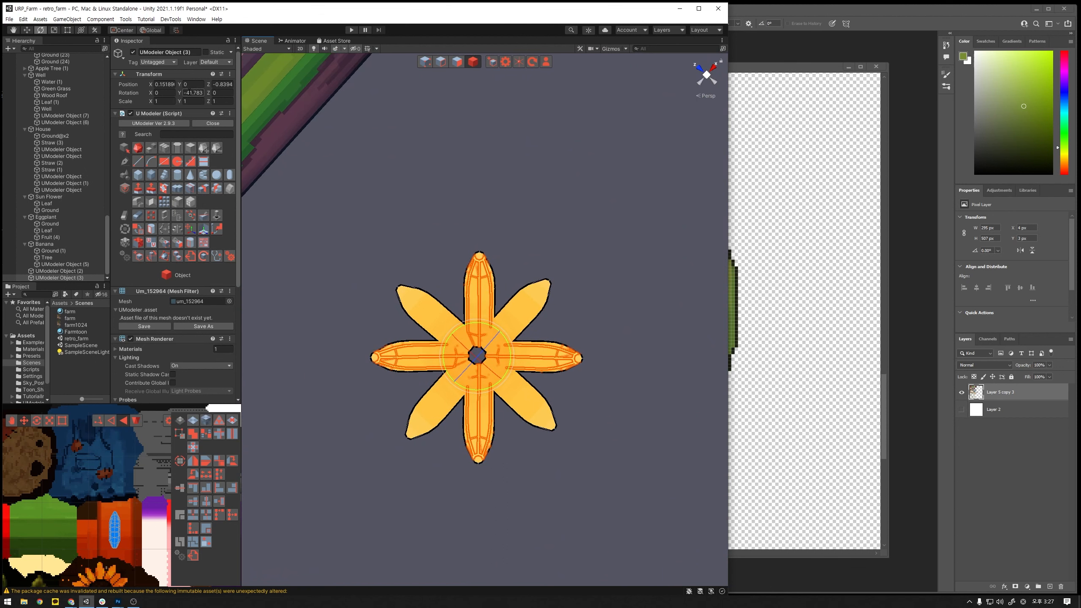
click(201, 93)
text(-45)
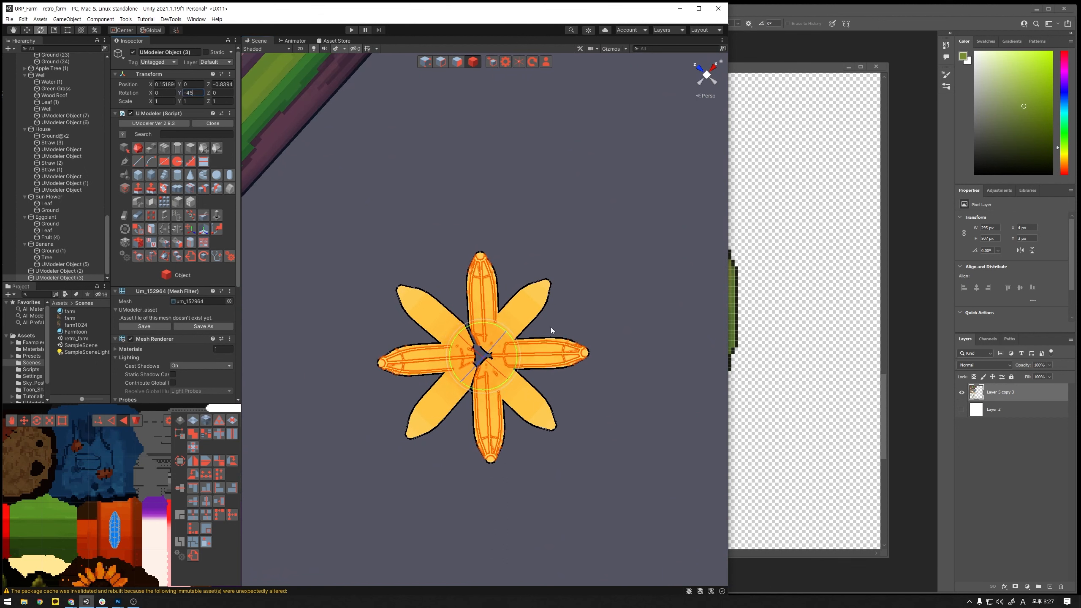
- Move the rotated copy to about X 0.145 and Z -0.832 to centre it on the original four bananas
click(635, 375)
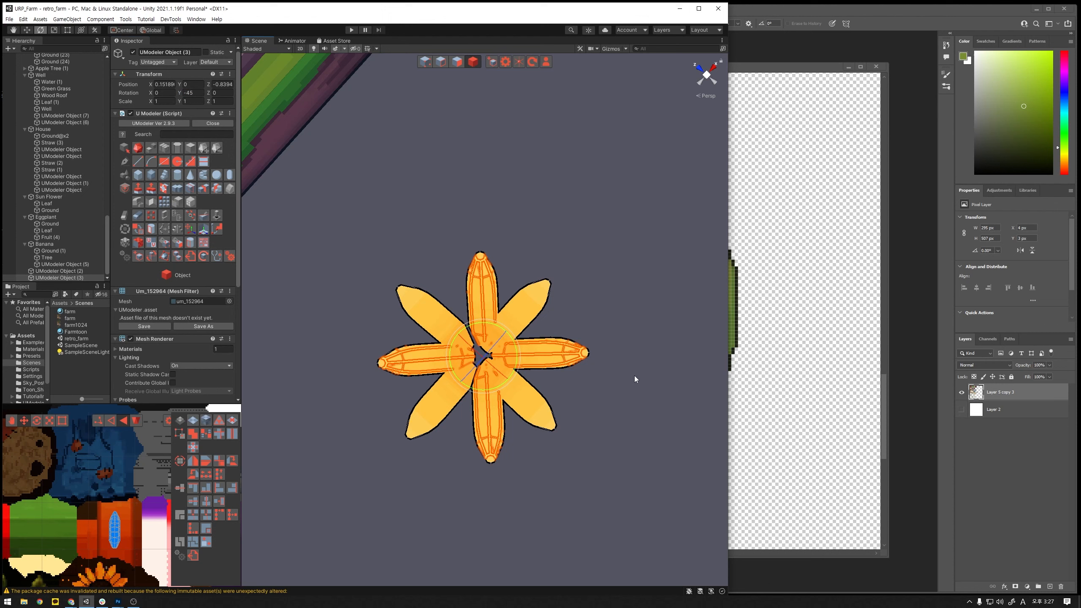
click(546, 355)
key(w)
mouse_move(465, 344)
mouse_down()
mouse_move(498, 335)
mouse_move(456, 336)
mouse_up()
- Combine the two four-banana objects into a single eight-banana ring
alt+drag(587, 389, 522, 446)
ctrl+click(59, 271)
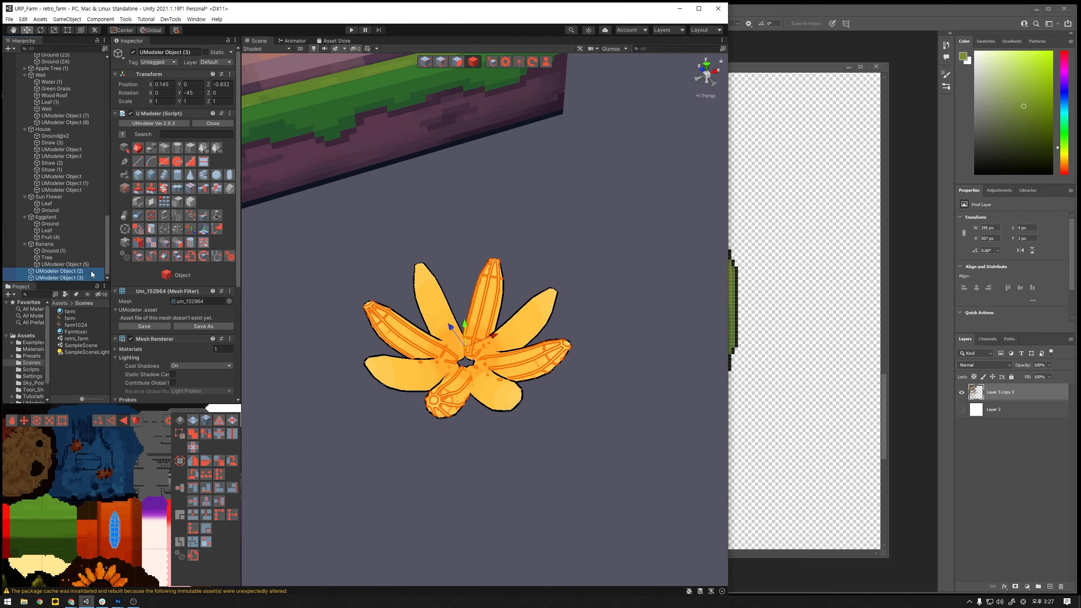
click(515, 381)
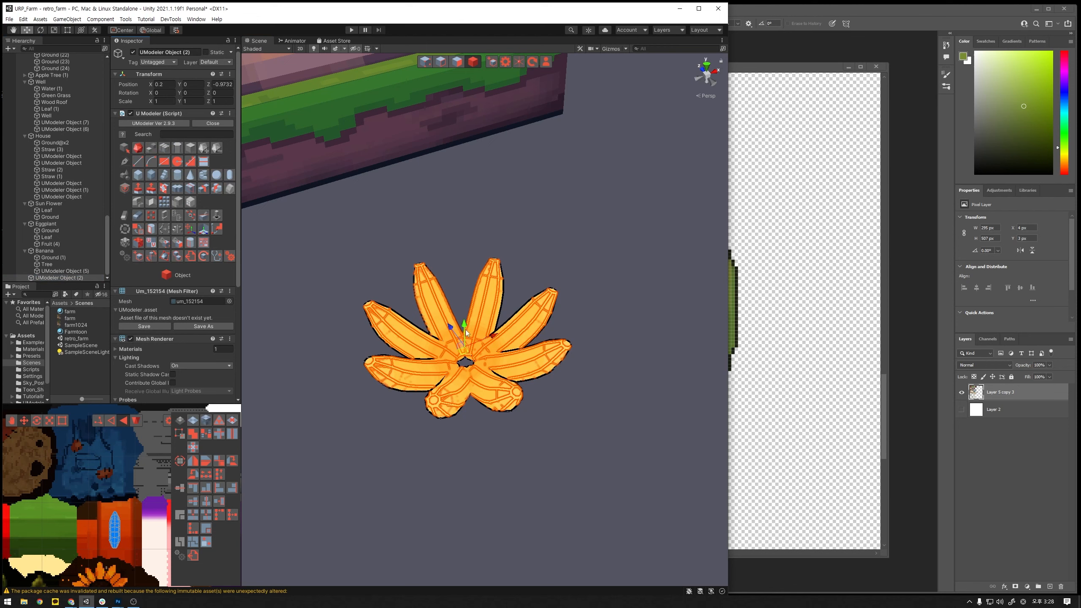
- Duplicate the eight-banana ring as a second tier above it, scaled to about 0.86 and rotated to about -21.8 on Y
drag(465, 329, 507, 401)
key(ctrl+d)
key(r)
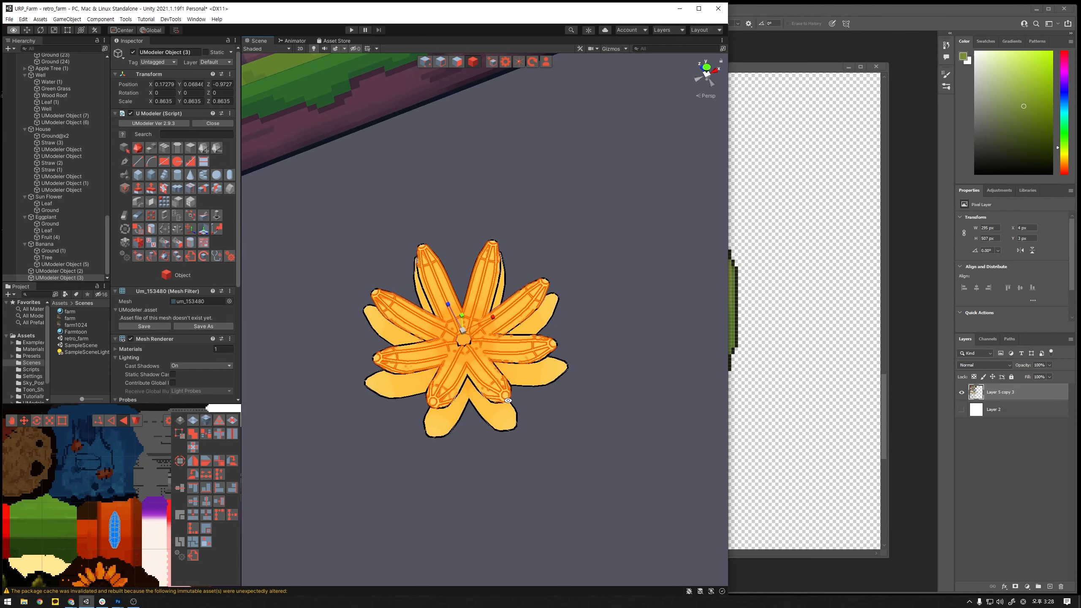
key(e)
drag(467, 359, 490, 355)
mouse_move(562, 295)
alt+mouse_down()
mouse_move(601, 386)
mouse_move(603, 222)
mouse_move(572, 283)
alt+mouse_up()
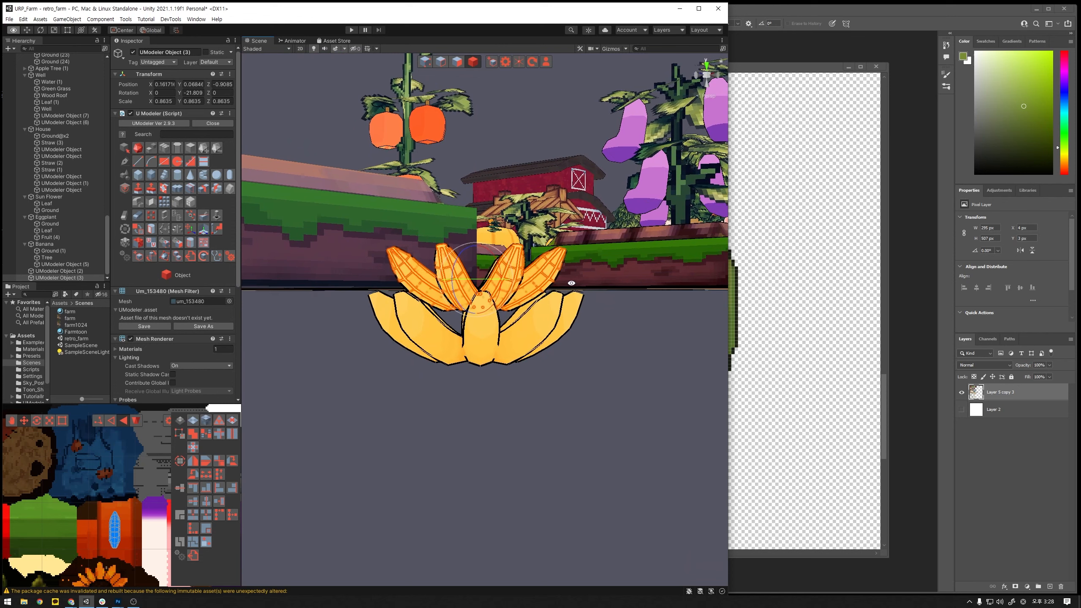
key(r)
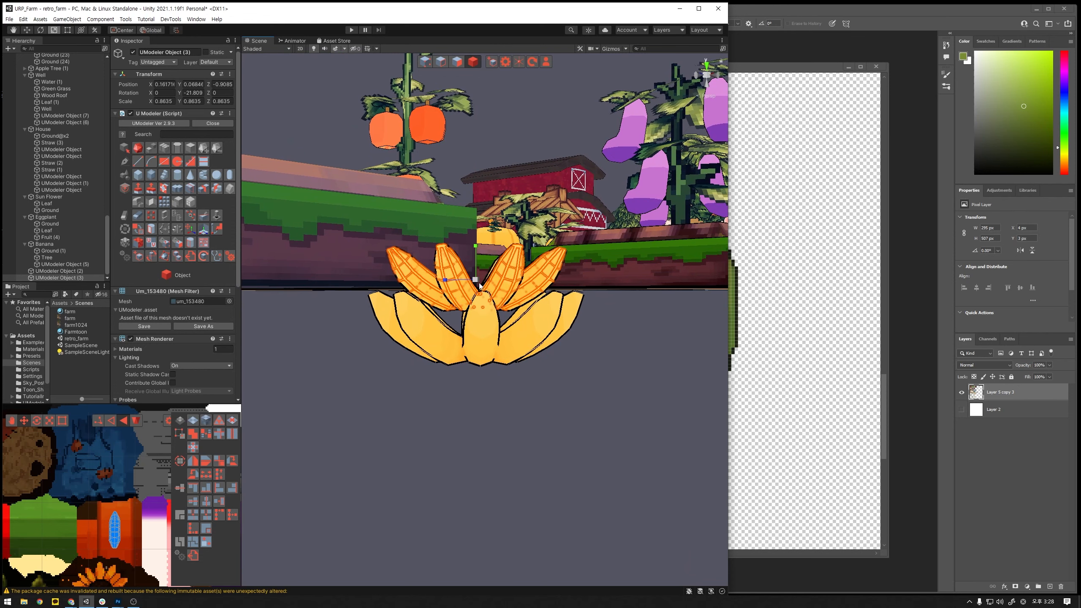
drag(480, 285, 579, 381)
click(613, 289)
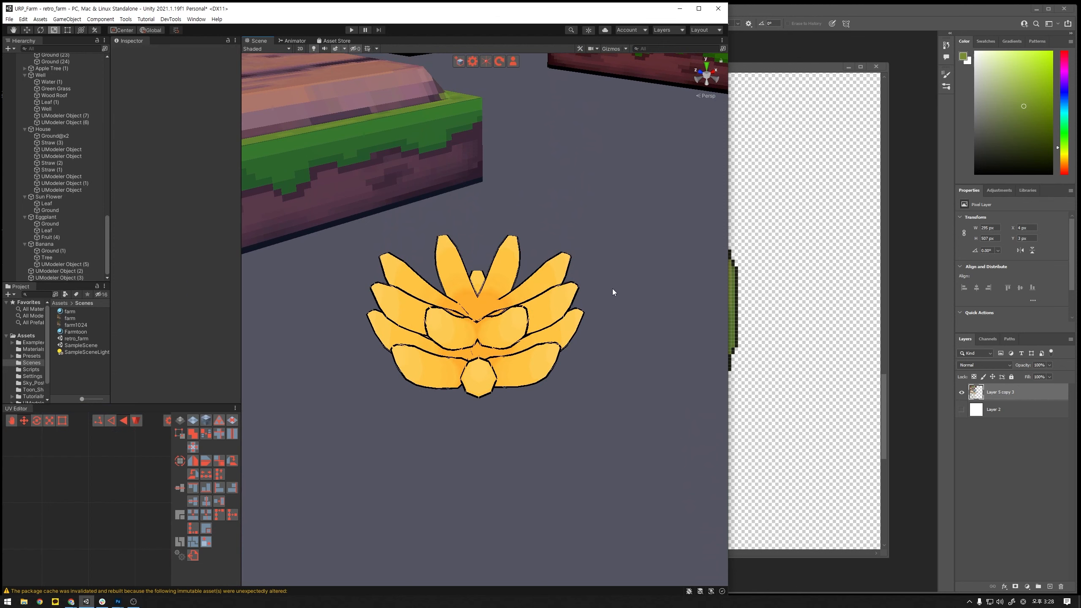
- Duplicate both banana tiers together and stack the slightly smaller copies on top of the originals
click(514, 307)
shift+click(522, 370)
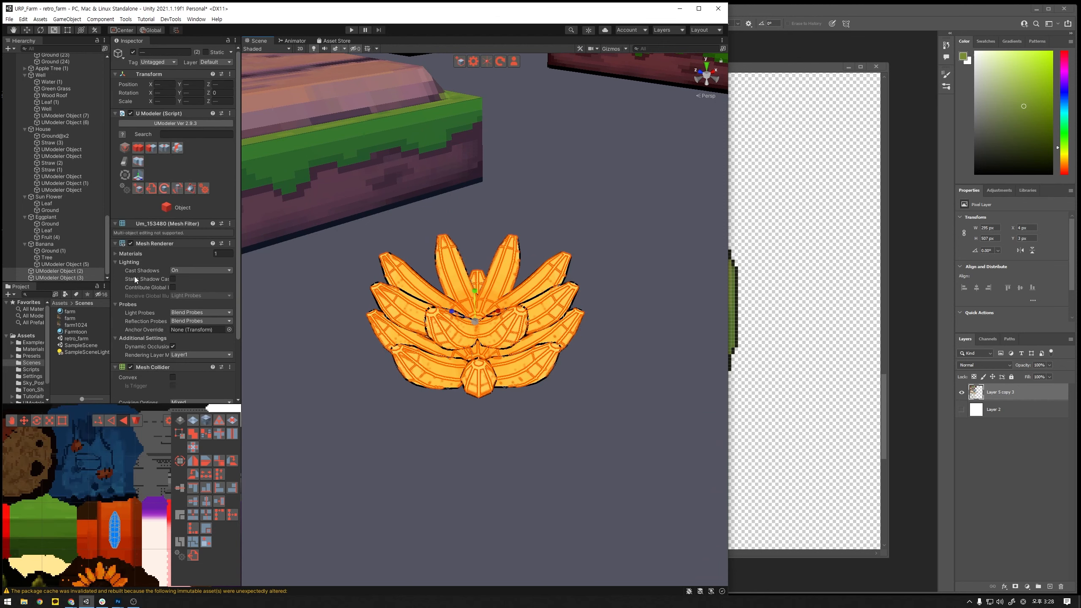
key(ctrl+d)
drag(497, 293, 473, 237)
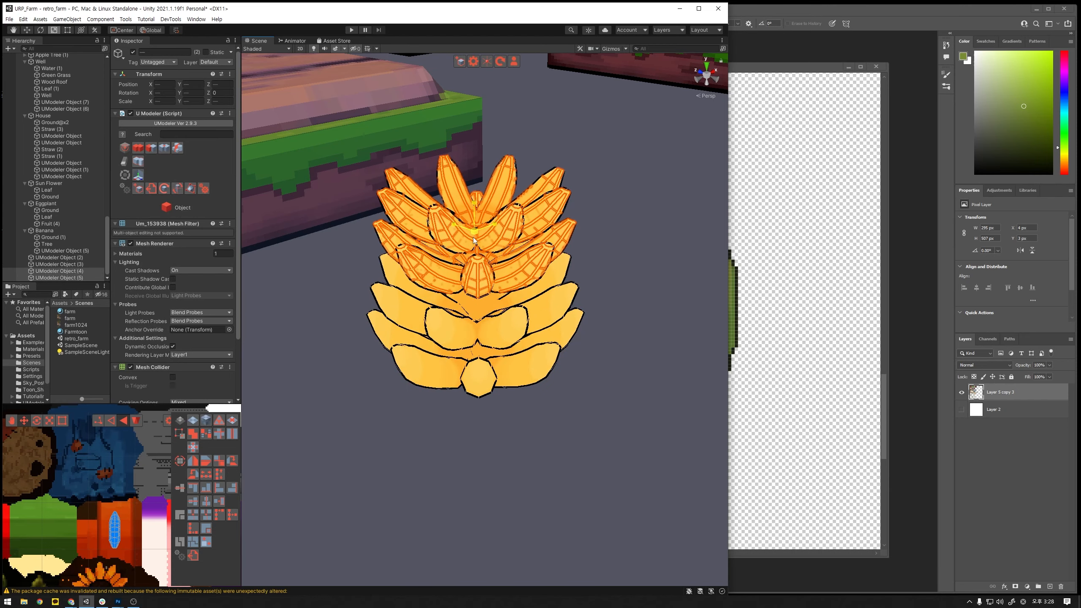
alt+drag(566, 311, 615, 266)
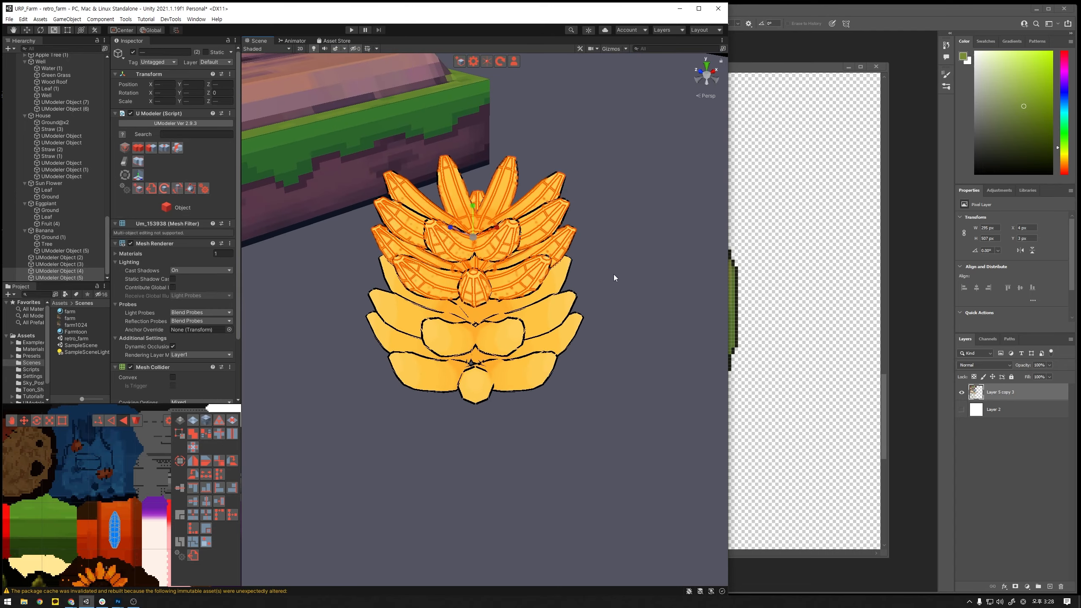
- Add another copy of the two tiers and raise it to the top of the stack, making six tiers
key(w)
drag(475, 219, 465, 154)
key(r)
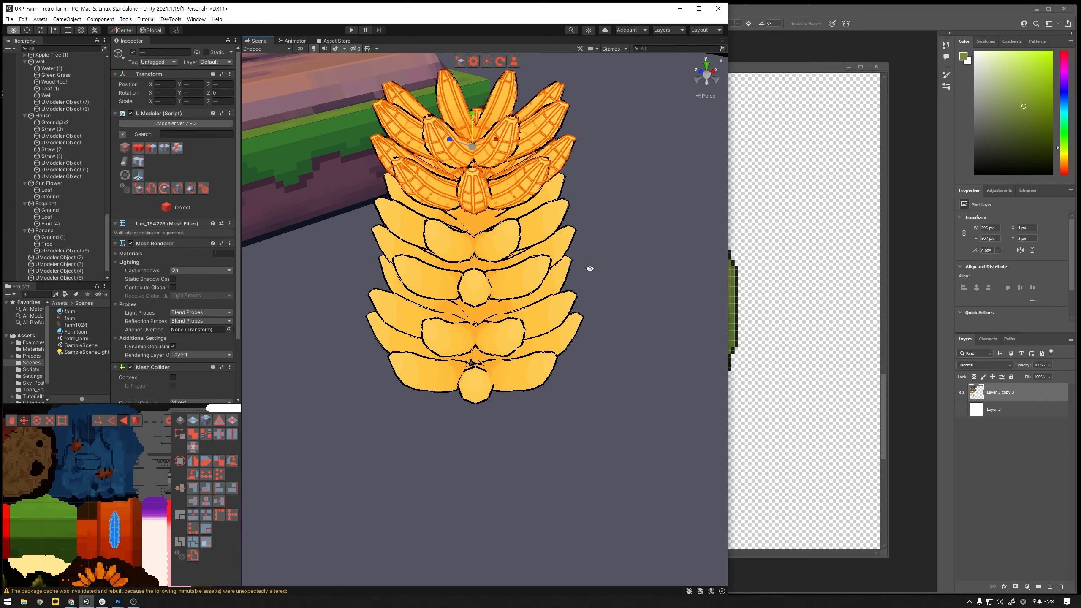
alt+drag(589, 268, 592, 302)
- Combine all six banana tiers into one bunch object
scroll(592, 303, down, 5)
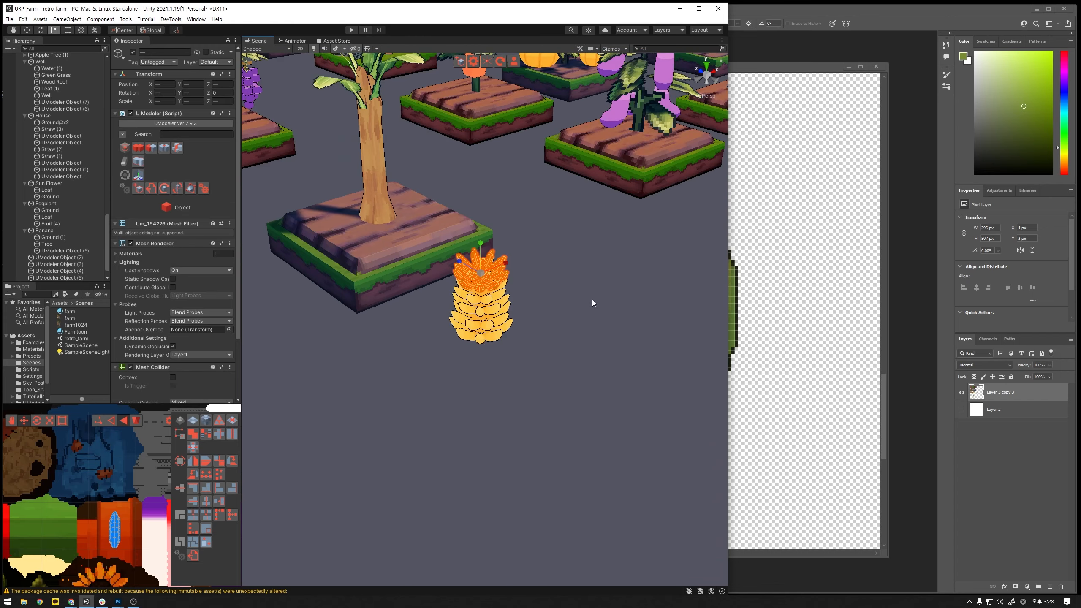
click(83, 257)
scroll(83, 255, down, 1)
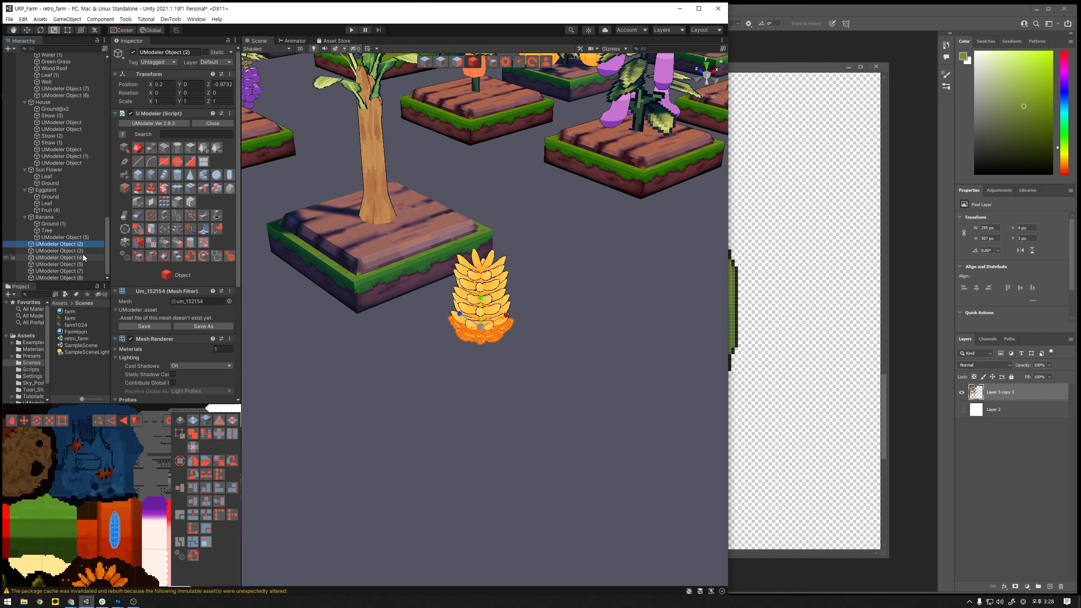
shift+click(79, 277)
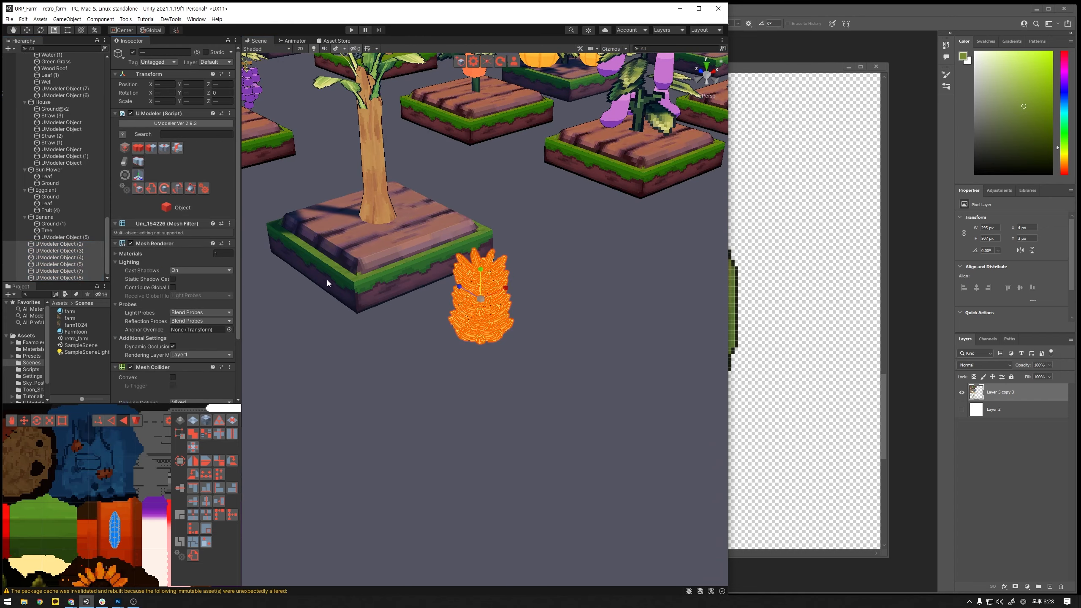
click(463, 356)
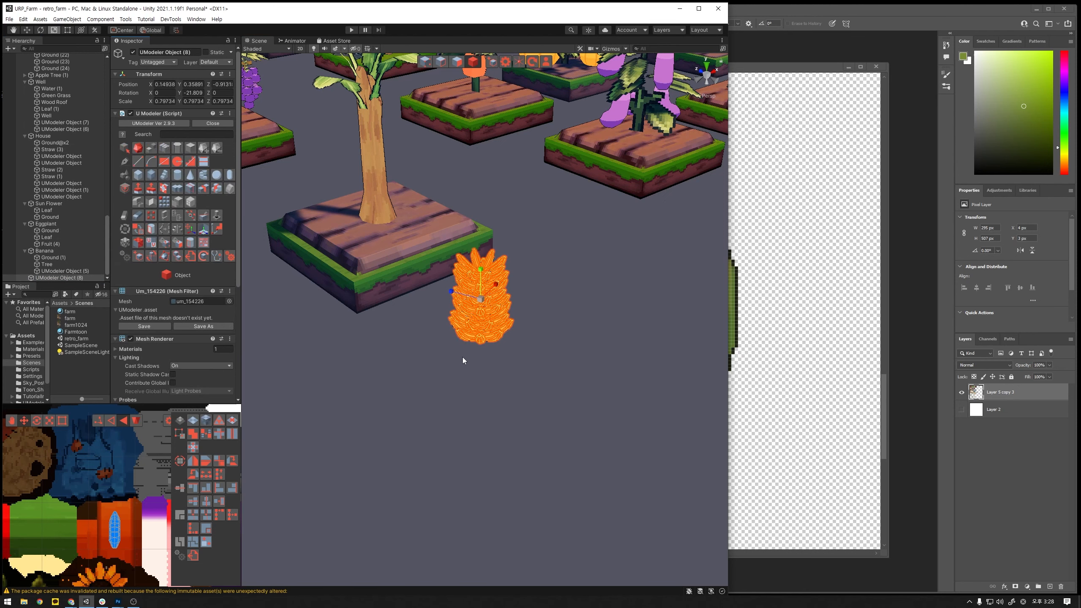
- Bake the scale and rotation of the combined banana bunch
key(ctrl+s)
key(w)
alt+drag(563, 315, 529, 337)
click(163, 255)
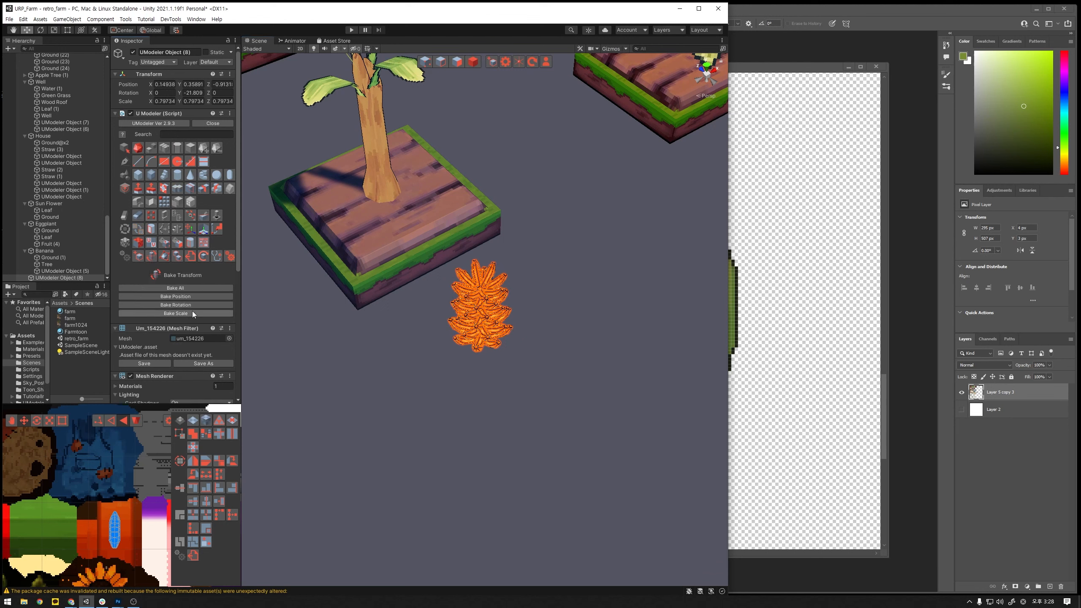
click(192, 311)
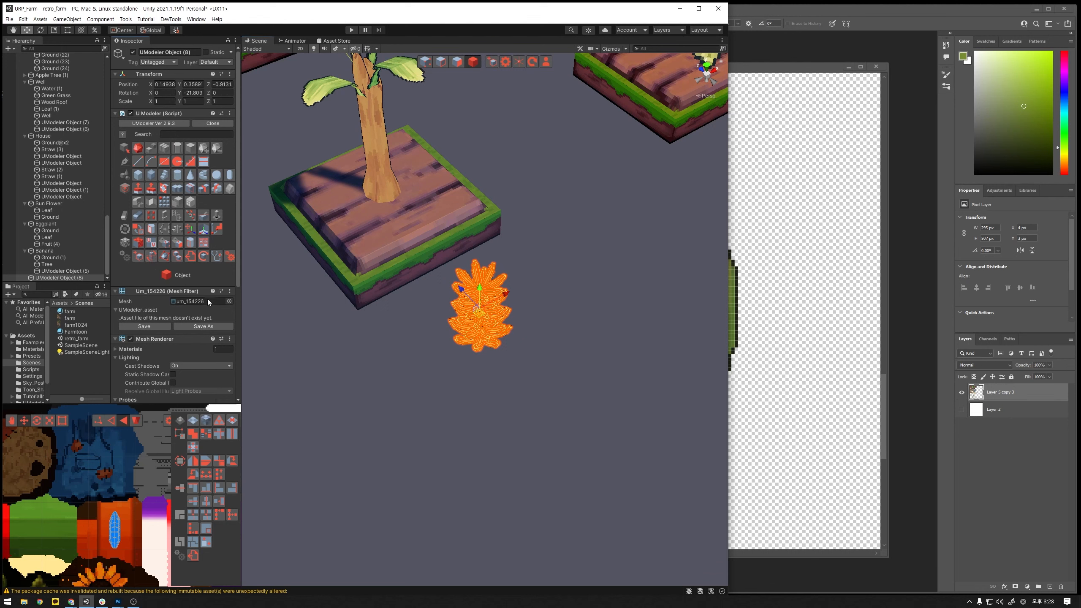
click(154, 253)
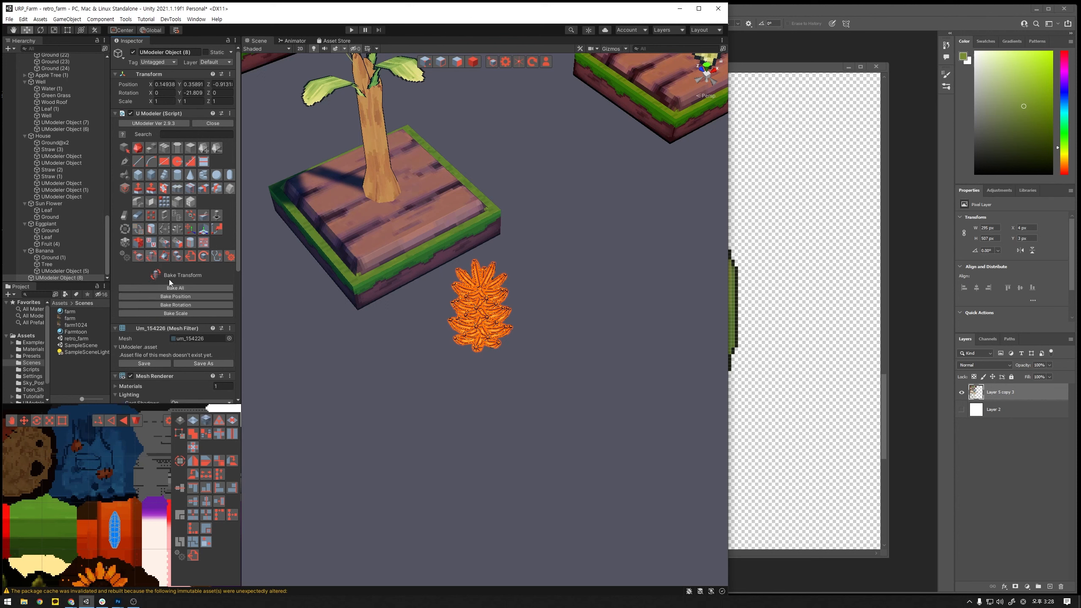
click(179, 306)
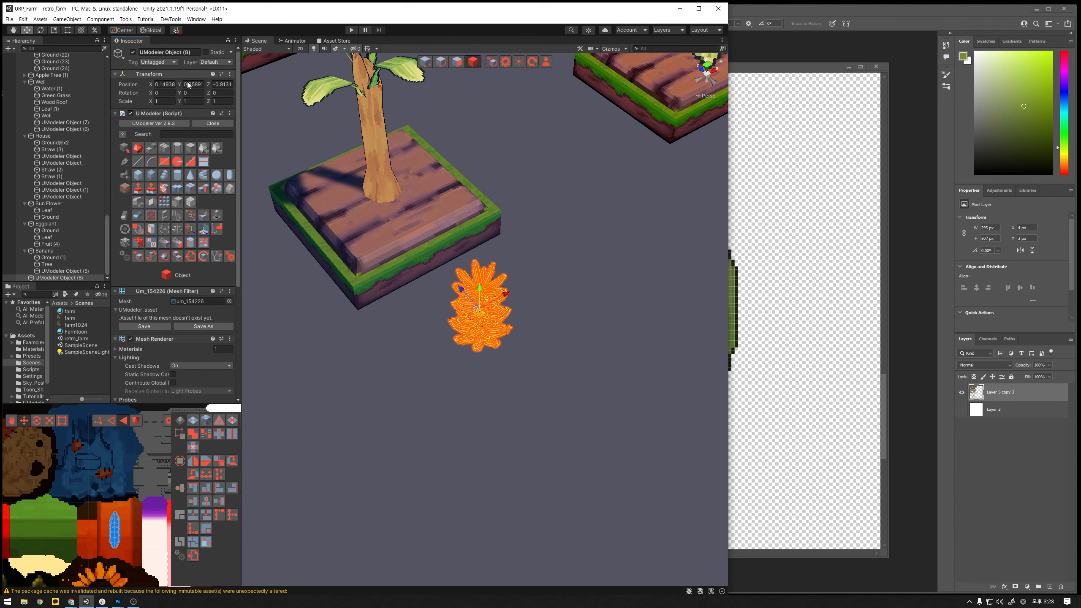
- Set the banana bunch's position to 0 on the X, Y and Z axes
click(165, 85)
text(0)
key(Tab)
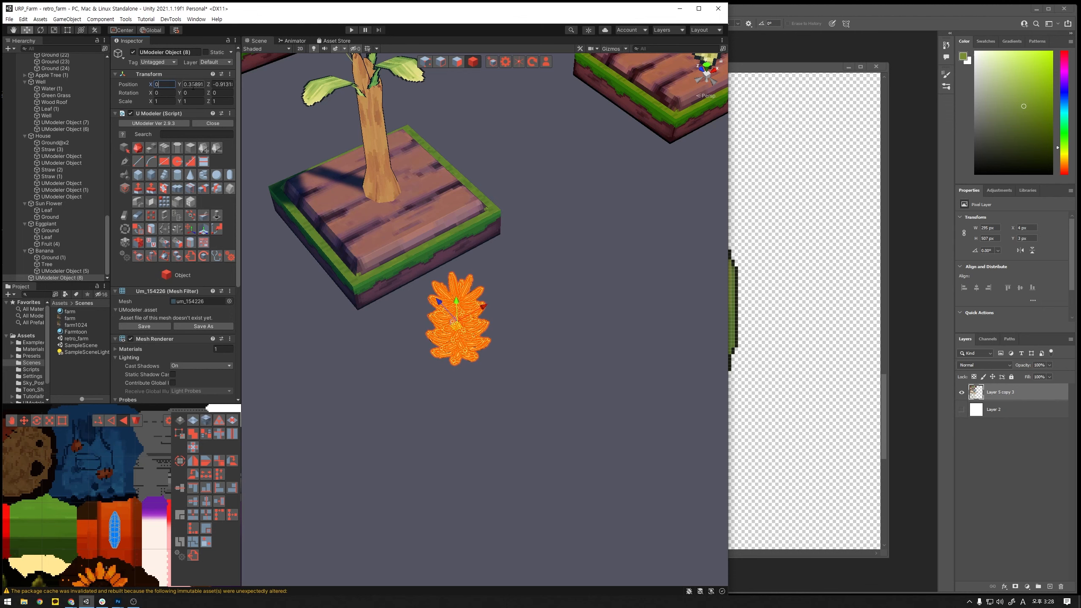
text(0)
key(Tab)
text(0)
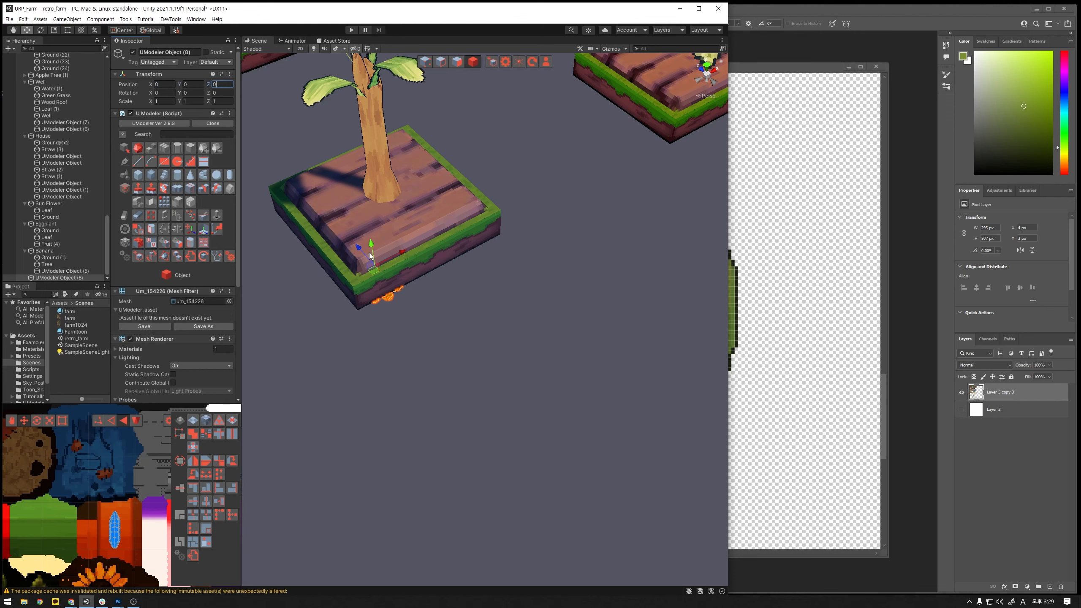
- Hang the banana bunch beside the trunk under the leaves, at about X 0.291, Y 1.112 and Z -0.084
drag(373, 248, 368, 159)
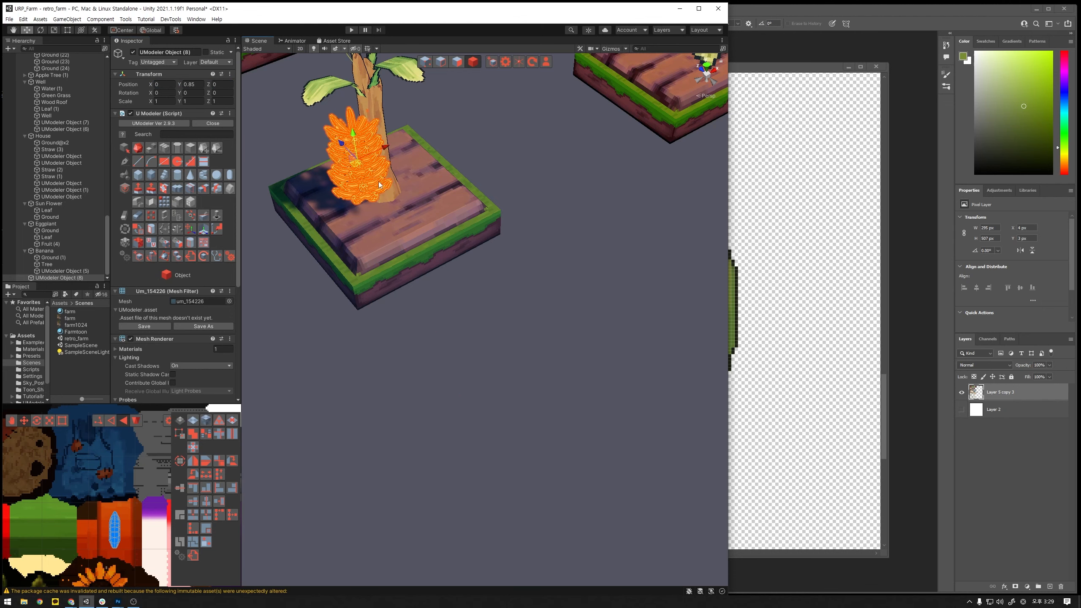
mouse_move(380, 221)
alt+mouse_down()
mouse_move(334, 294)
mouse_move(375, 238)
alt+mouse_up()
drag(430, 127, 461, 96)
alt+drag(415, 266, 432, 301)
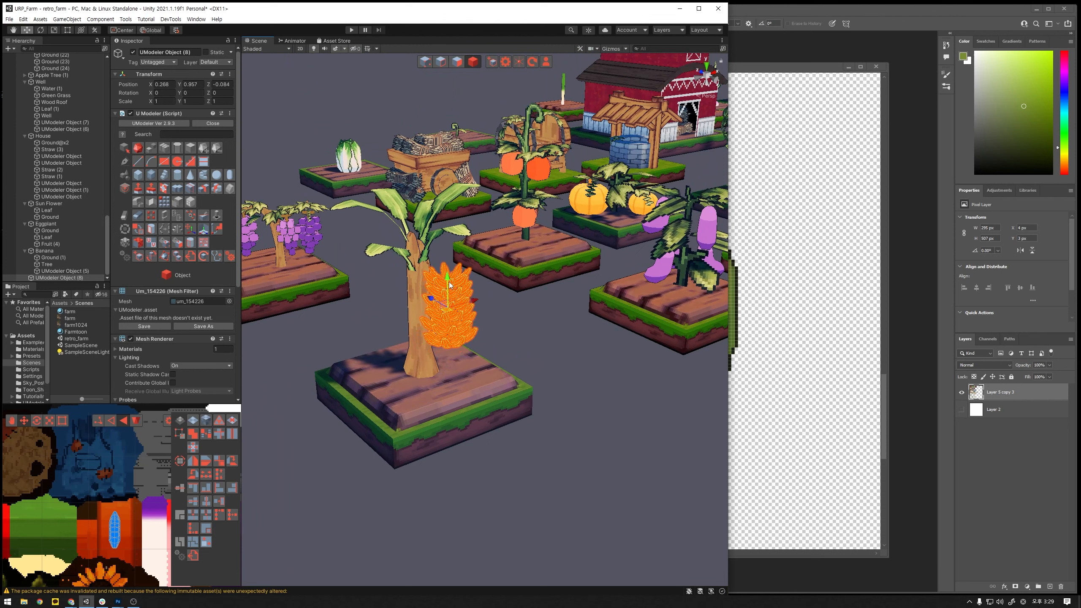
click(536, 338)
alt+drag(535, 339, 484, 343)
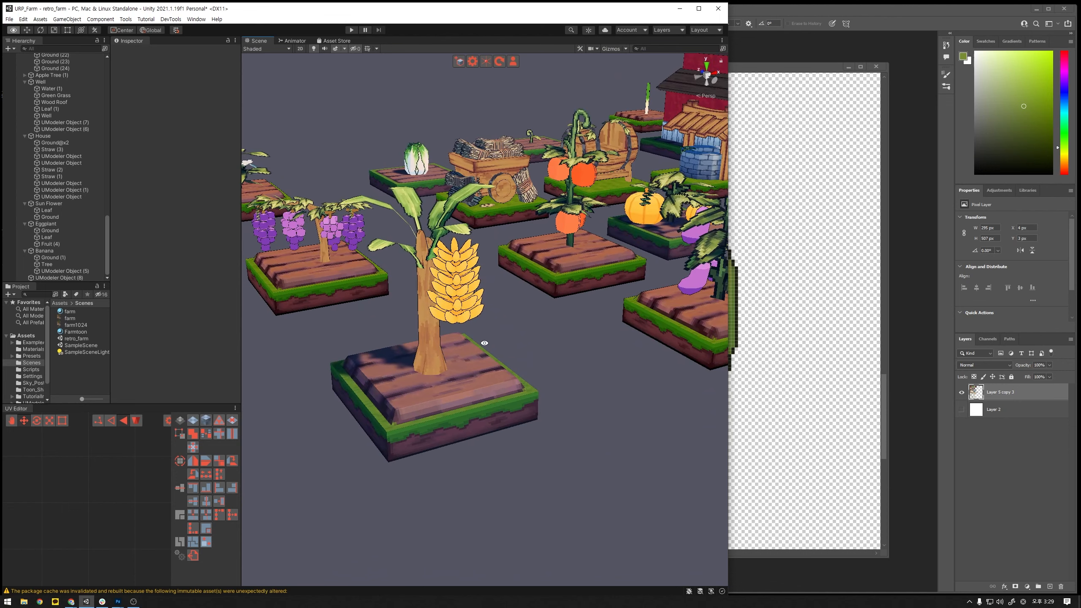
click(473, 306)
alt+drag(473, 307, 573, 222)
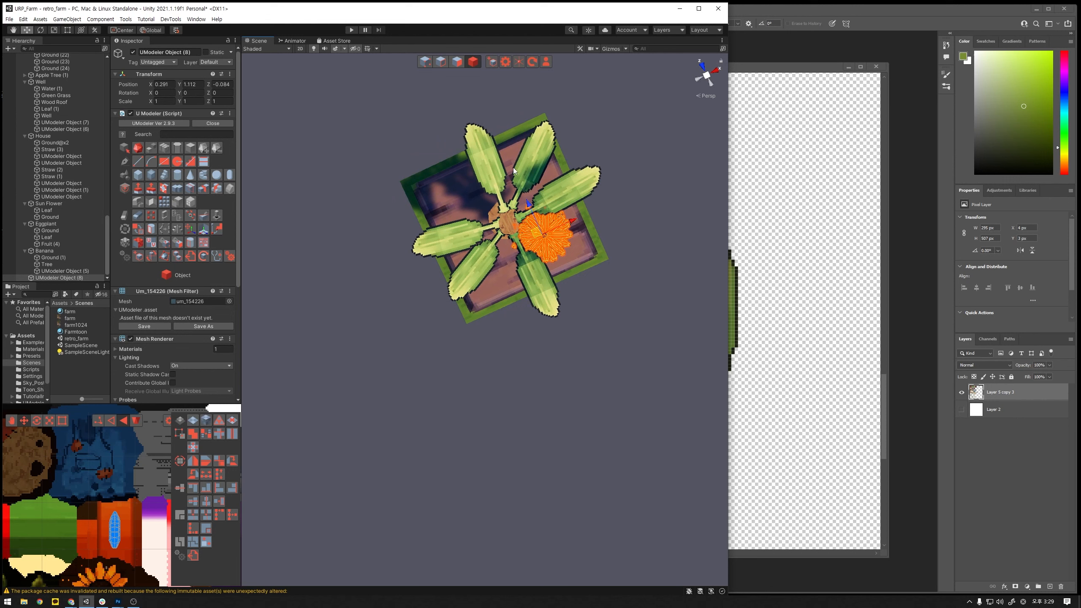
- Duplicate the hanging banana bunch and place the copy on the opposite side of the trunk under the leaves
key(ctrl+d)
drag(530, 205, 457, 186)
alt+drag(601, 244, 611, 145)
alt+drag(579, 304, 431, 296)
alt+drag(446, 321, 510, 407)
drag(343, 316, 507, 366)
drag(353, 351, 408, 258)
click(545, 303)
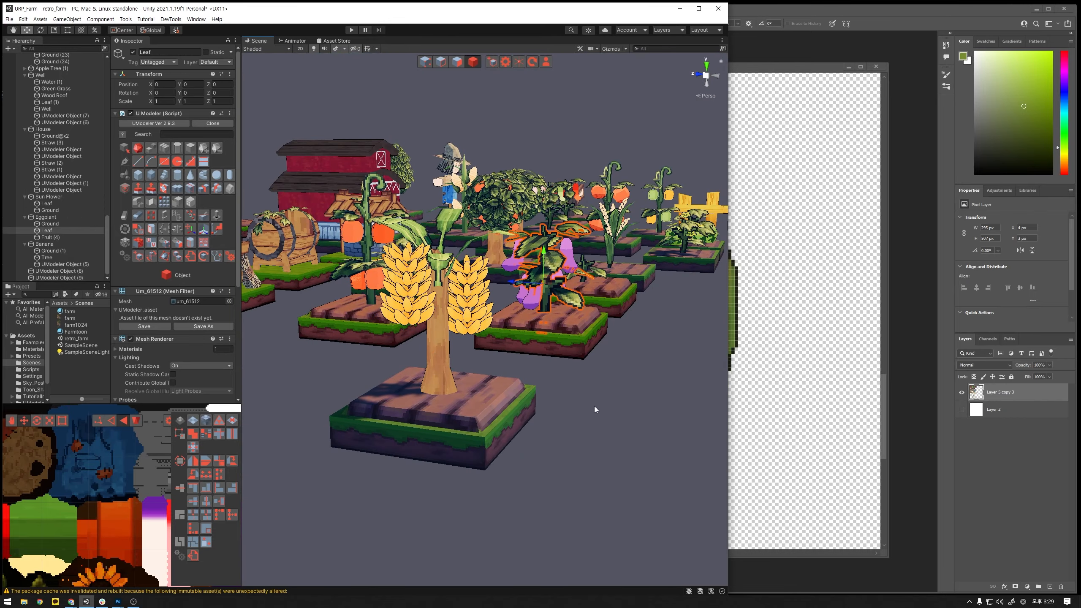
click(610, 414)
alt+drag(596, 364, 533, 382)
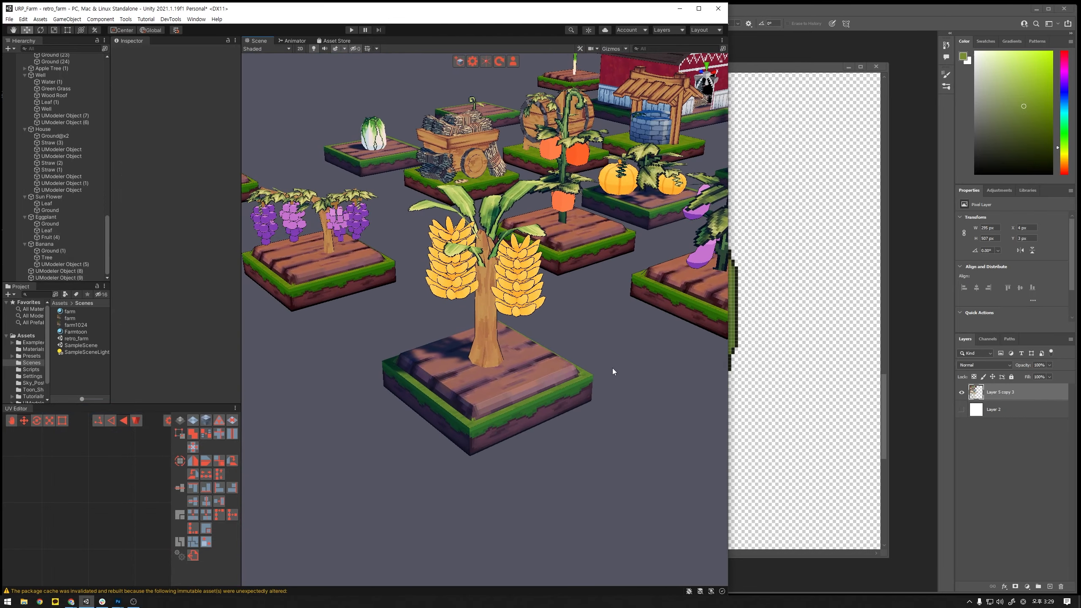
alt+drag(620, 340, 609, 368)
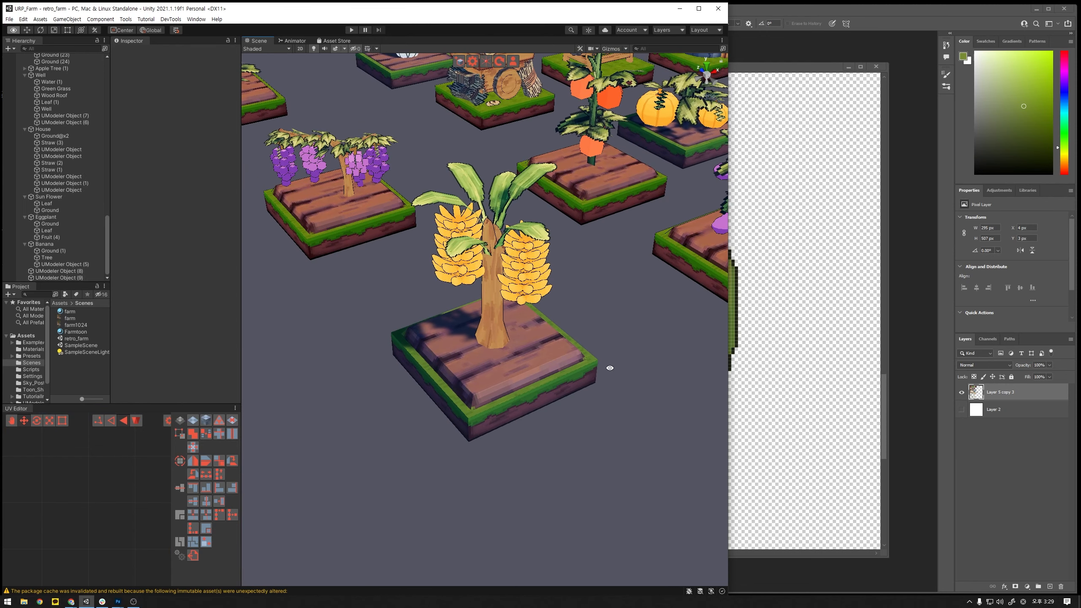